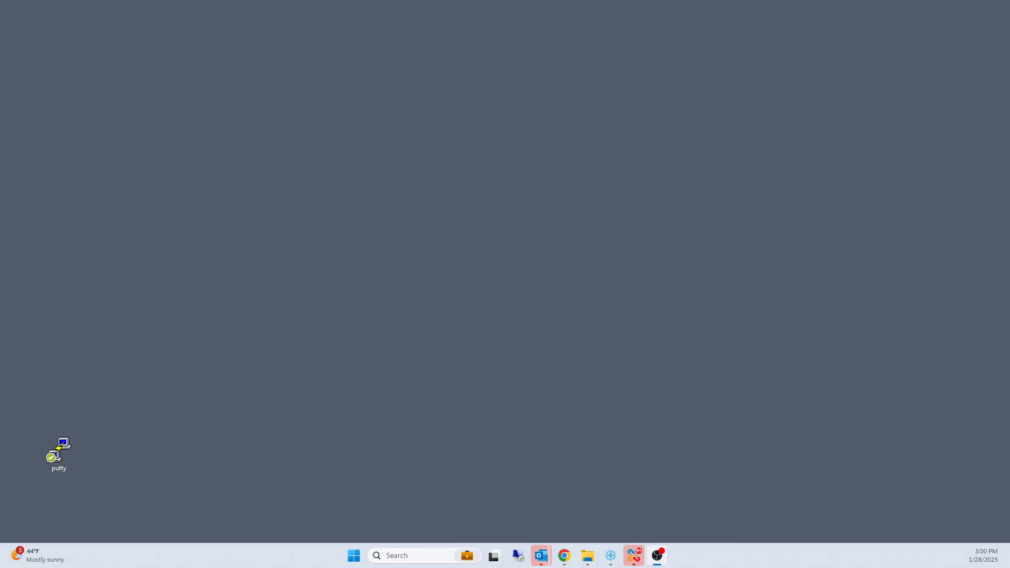
Step: In Chrome, download the KeePass 2.57.1 Windows installer from the keepass.info downloads page
{"action": "left_click", "coordinate": [564, 555]}
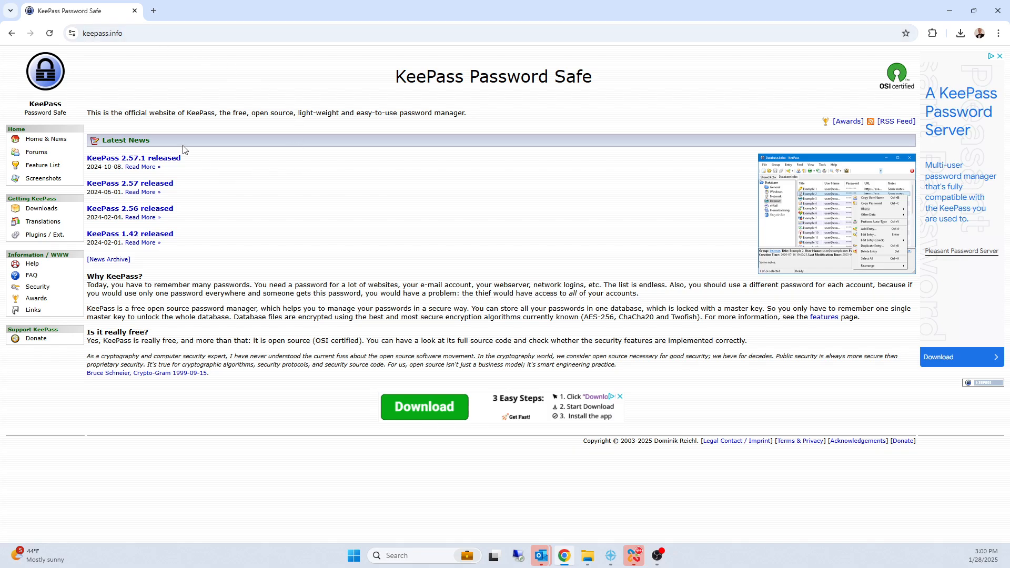
{"action": "left_click", "coordinate": [109, 159]}
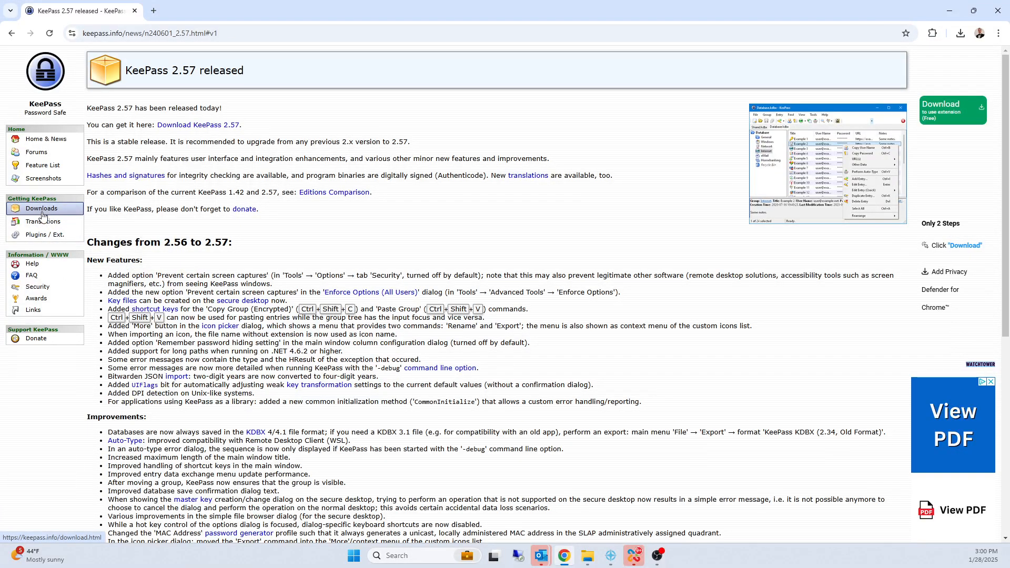
{"action": "left_click", "coordinate": [42, 213]}
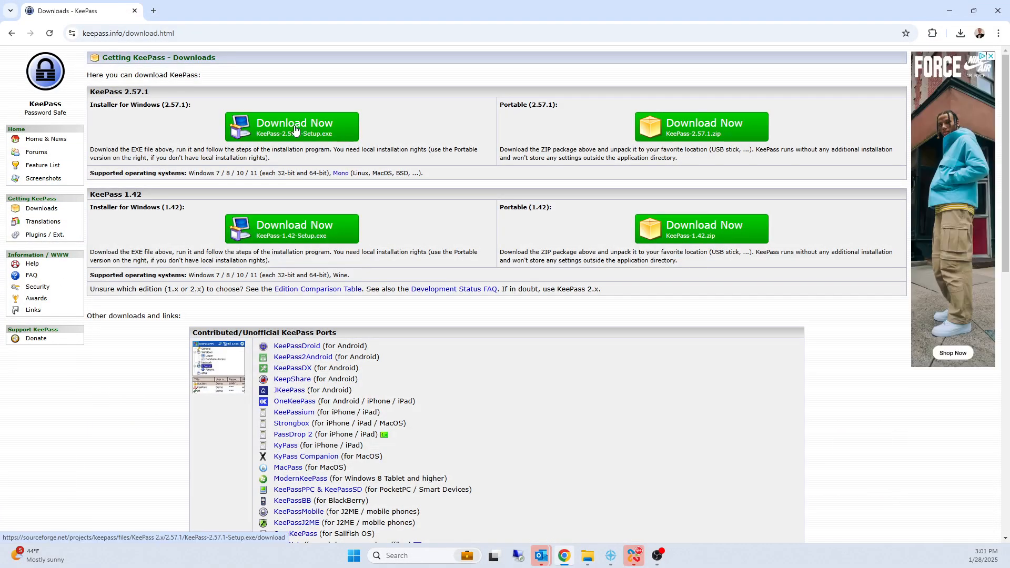
{"action": "left_click", "coordinate": [294, 129]}
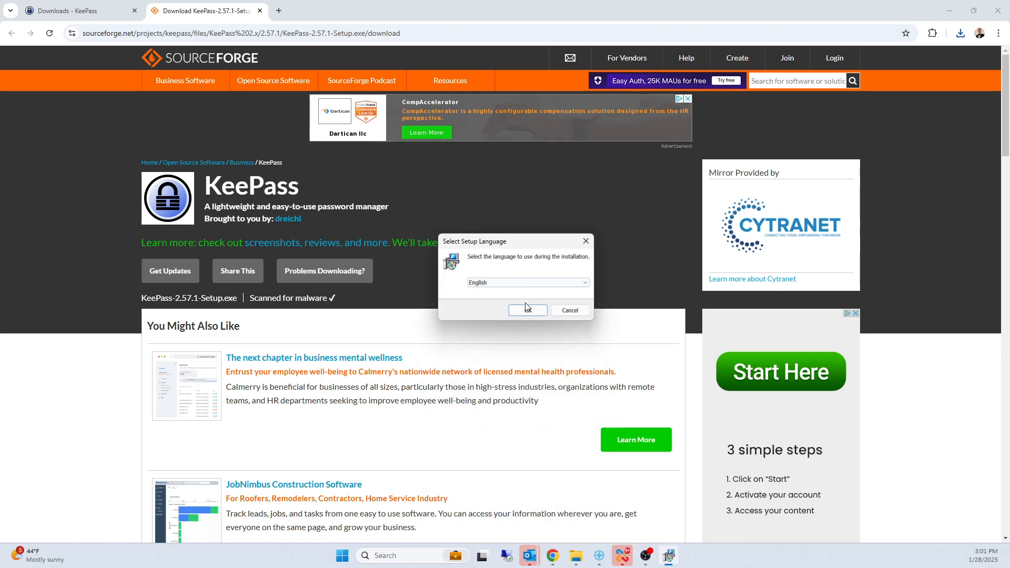
Step: Set English as the language for KeePass setup and accept the license agreement
{"action": "left_click", "coordinate": [528, 310]}
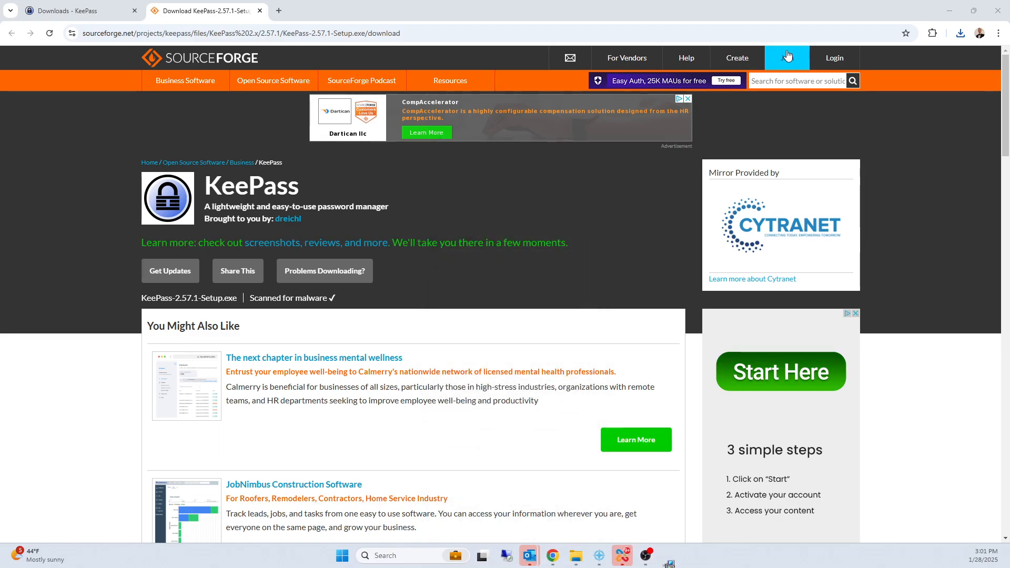
{"action": "left_click", "coordinate": [942, 13]}
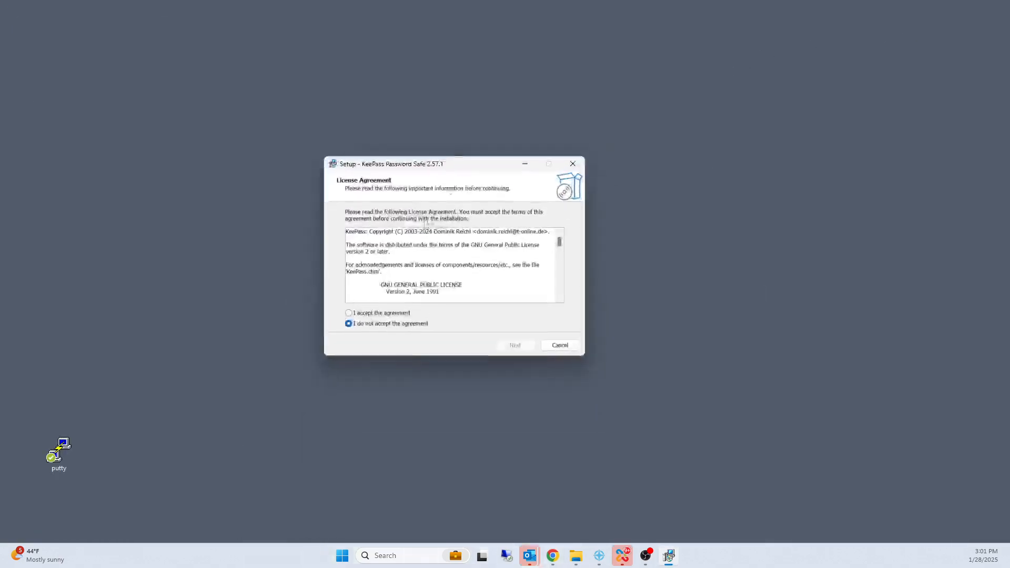
{"action": "left_click", "coordinate": [387, 314]}
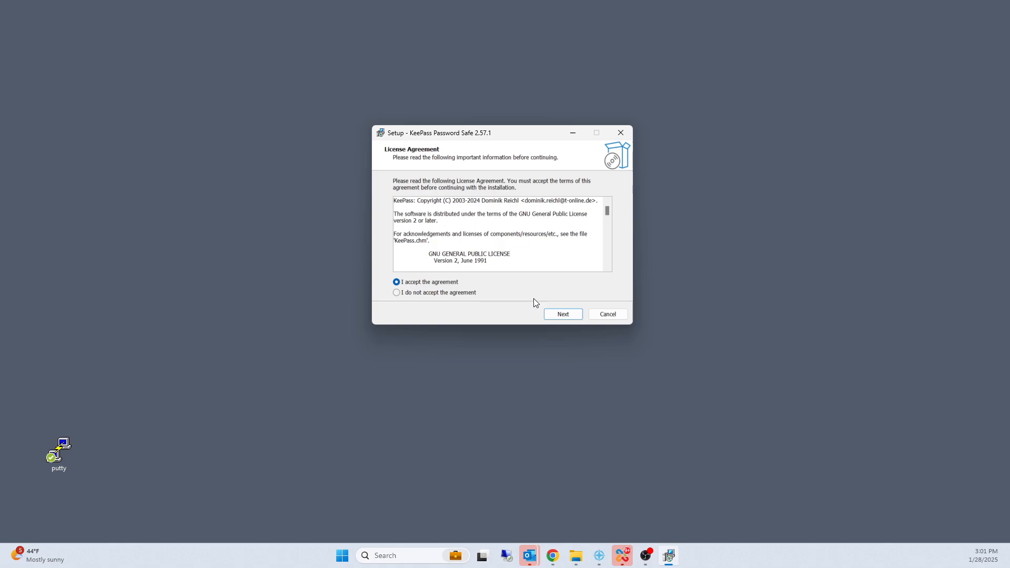
{"action": "left_click", "coordinate": [558, 314]}
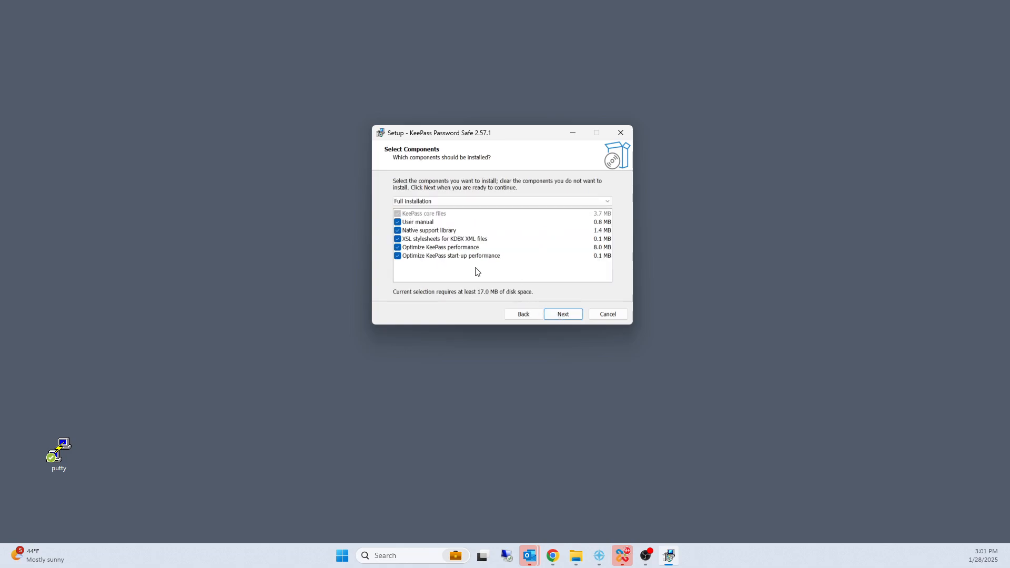
Step: Install KeePass with the full installation and .kdbx file association, and finish with Launch KeePass enabled
{"action": "left_click", "coordinate": [555, 314]}
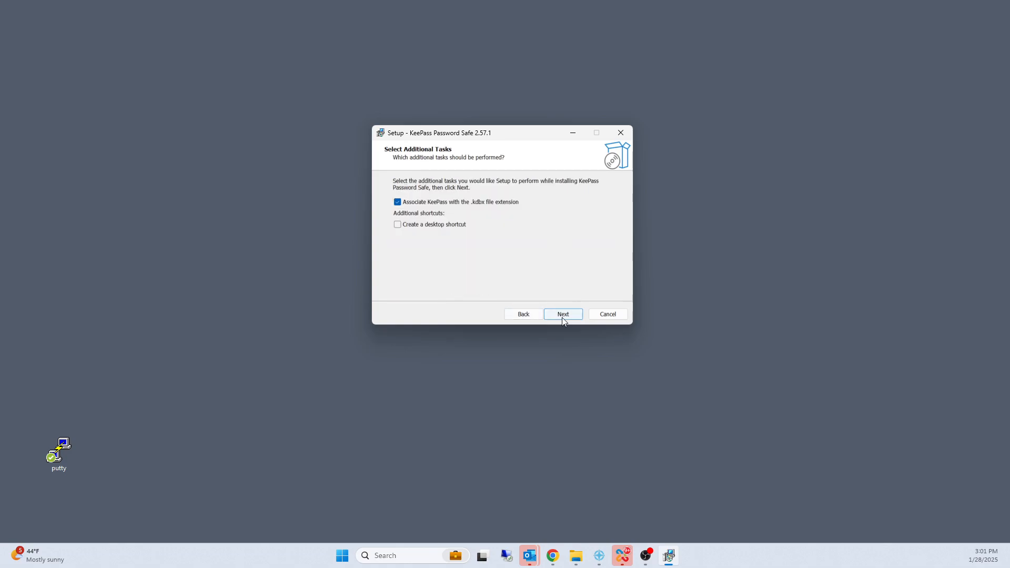
{"action": "left_click", "coordinate": [562, 317]}
{"action": "left_click", "coordinate": [549, 318]}
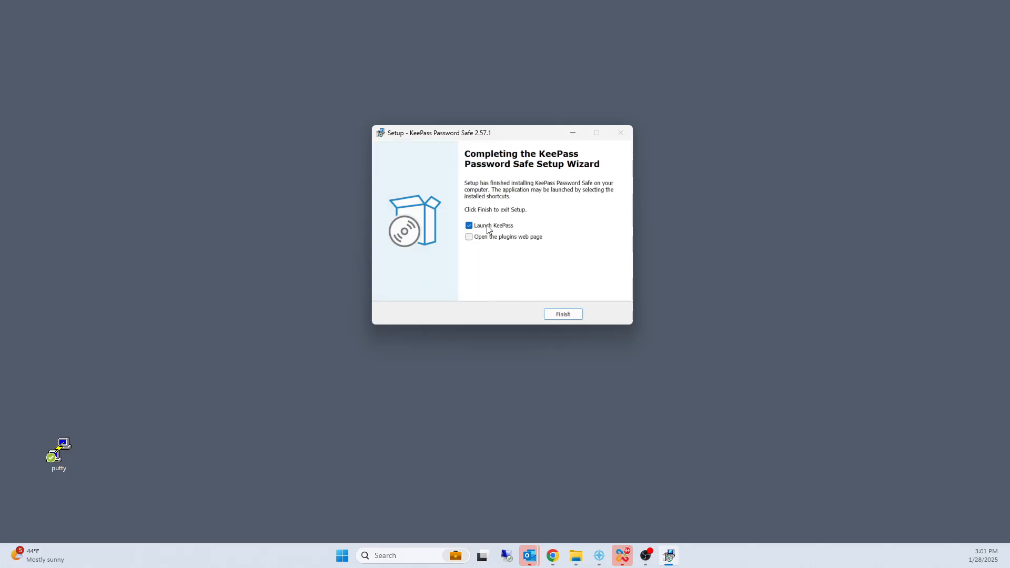
{"action": "left_click", "coordinate": [557, 318]}
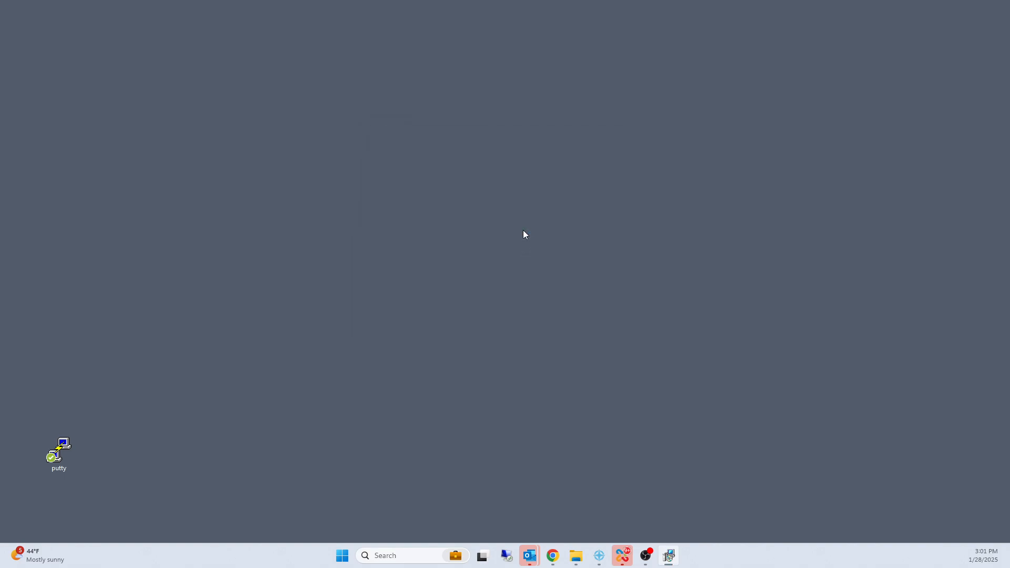
{"action": "left_click", "coordinate": [581, 321]}
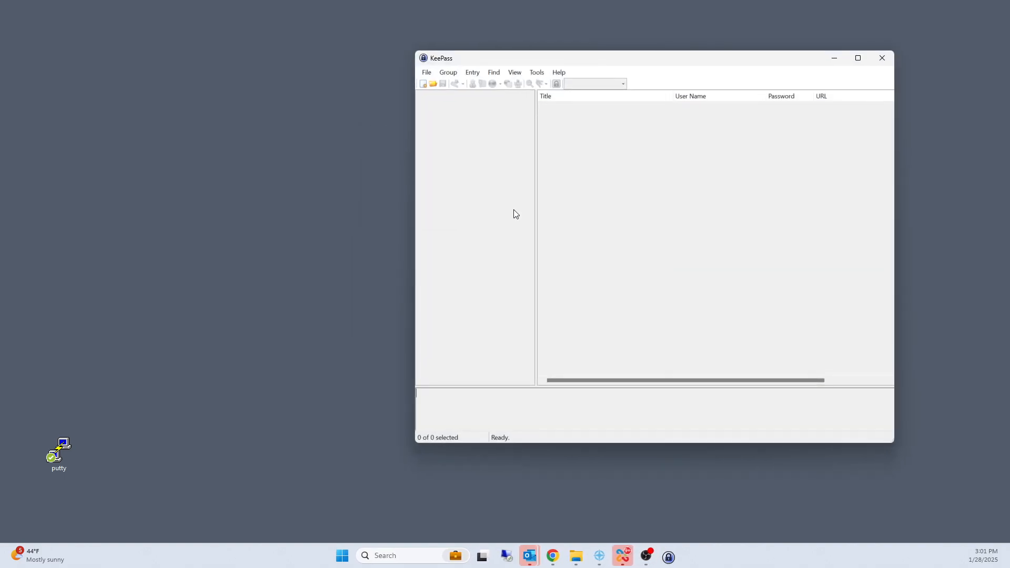
Step: Create a new KeePass database file named Database-Keepass on the Desktop
{"action": "left_click_drag", "start_coordinate": [571, 62], "coordinate": [412, 63]}
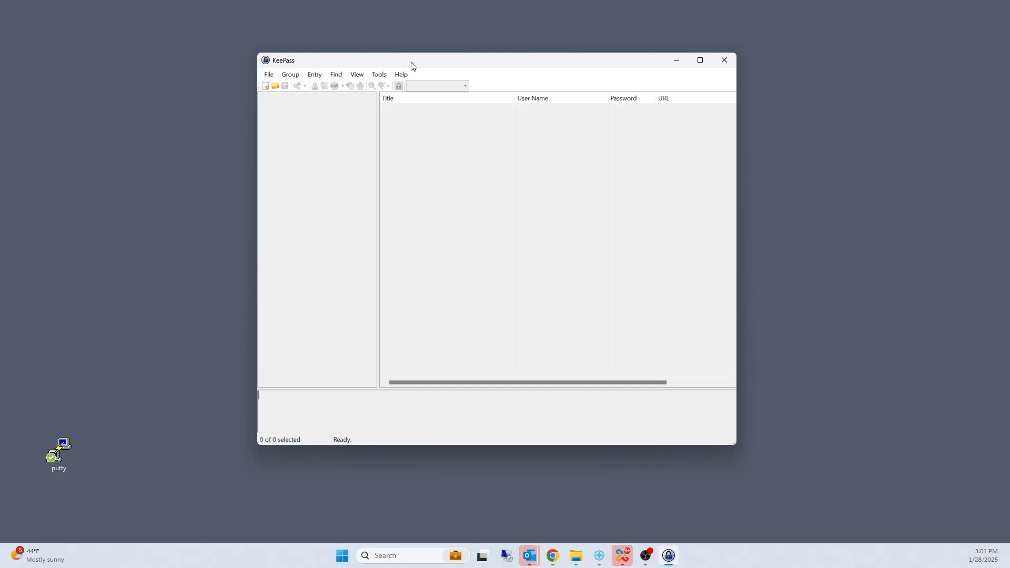
{"action": "left_click", "coordinate": [268, 75]}
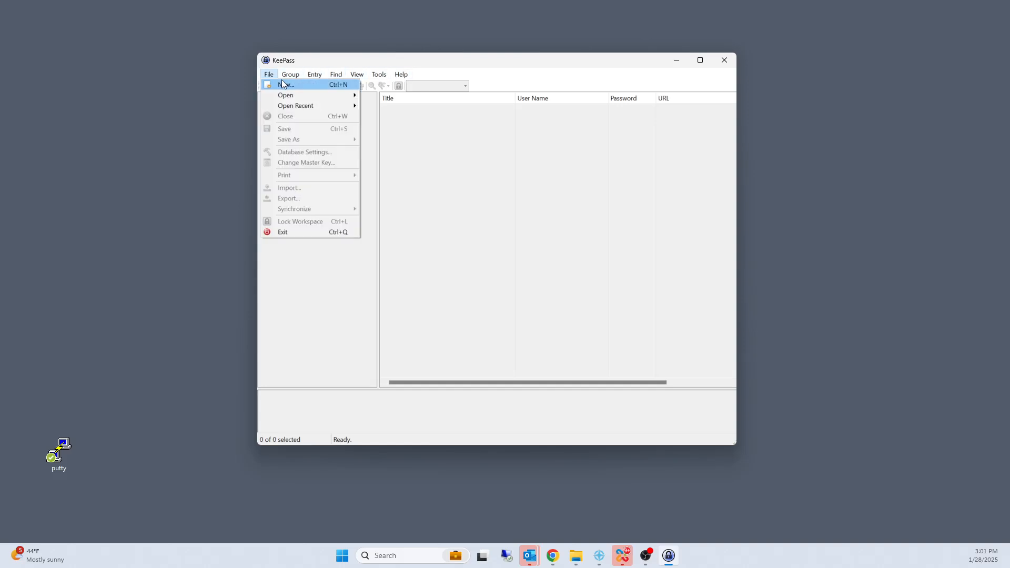
{"action": "left_click", "coordinate": [285, 84]}
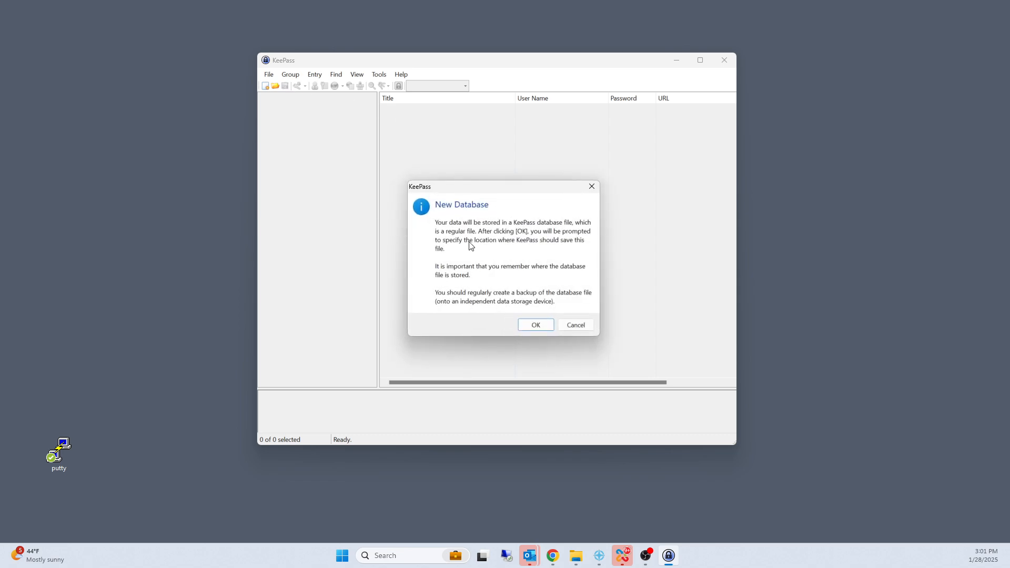
{"action": "left_click", "coordinate": [539, 322]}
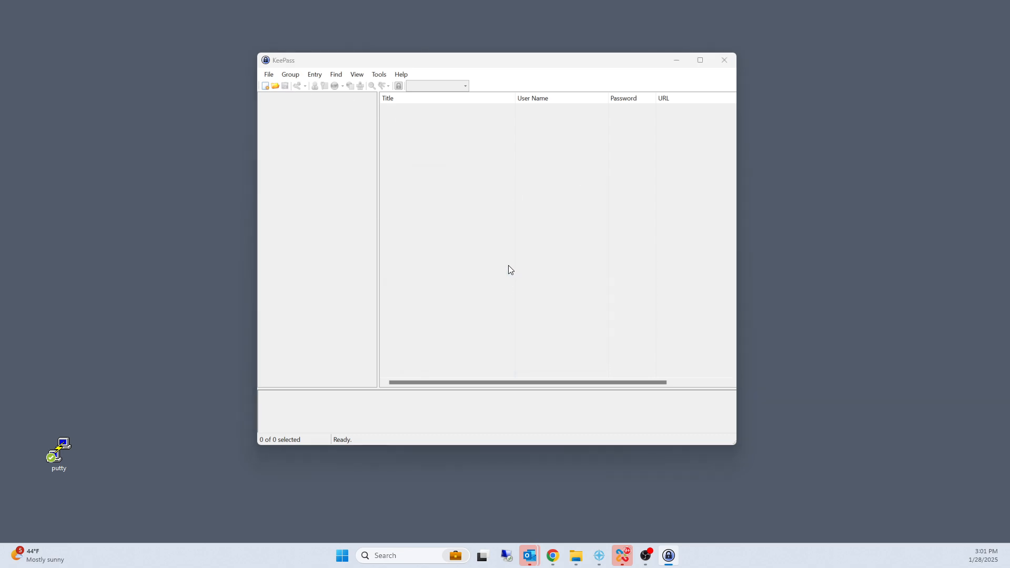
{"action": "left_click", "coordinate": [405, 274]}
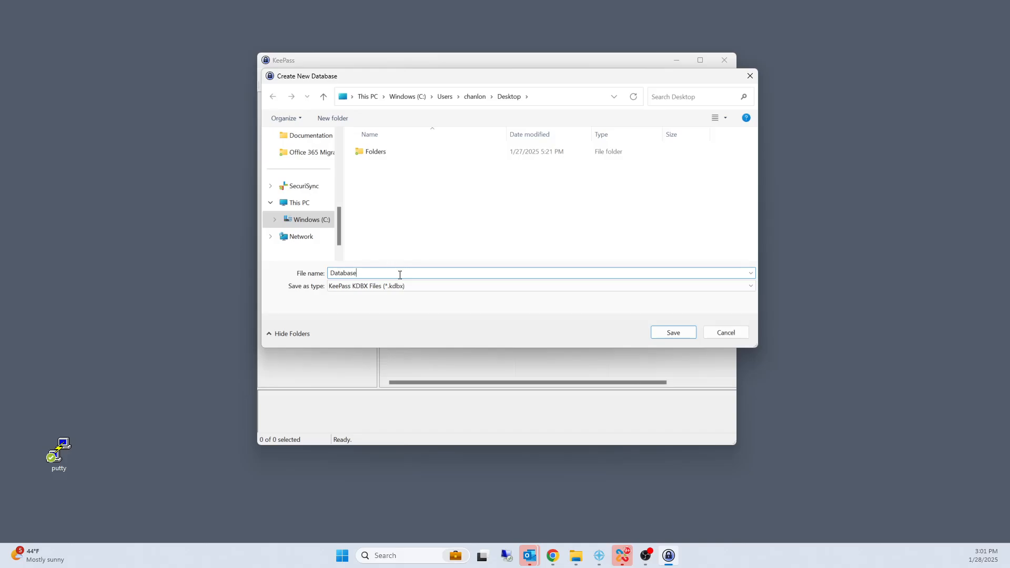
{"action": "type", "text": "-Keepass"}
{"action": "left_click", "coordinate": [658, 333]}
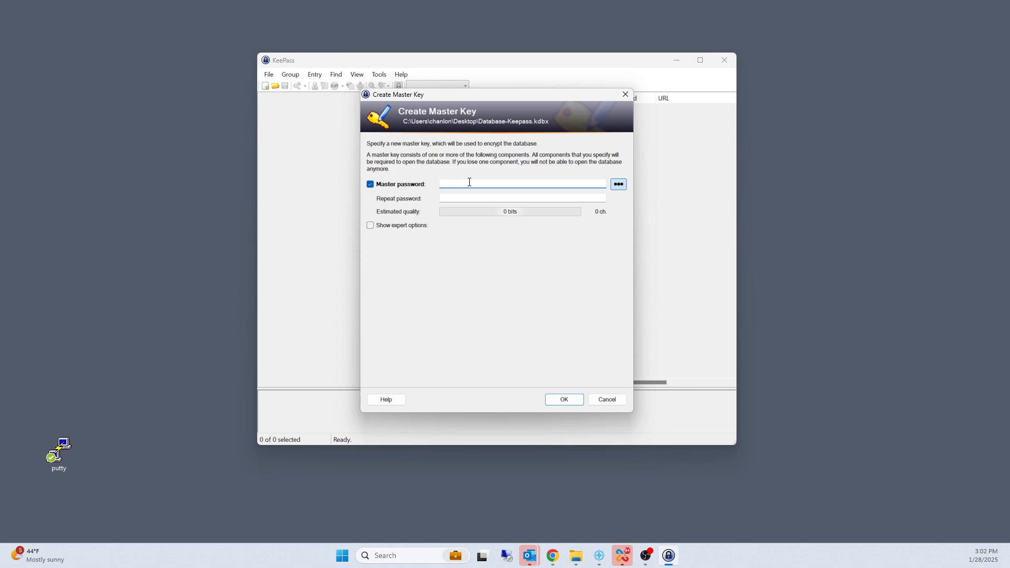
Step: Enter and repeat the master password for the new database, accepting it despite its weak rating
{"action": "type", "text": "••••••••••"}
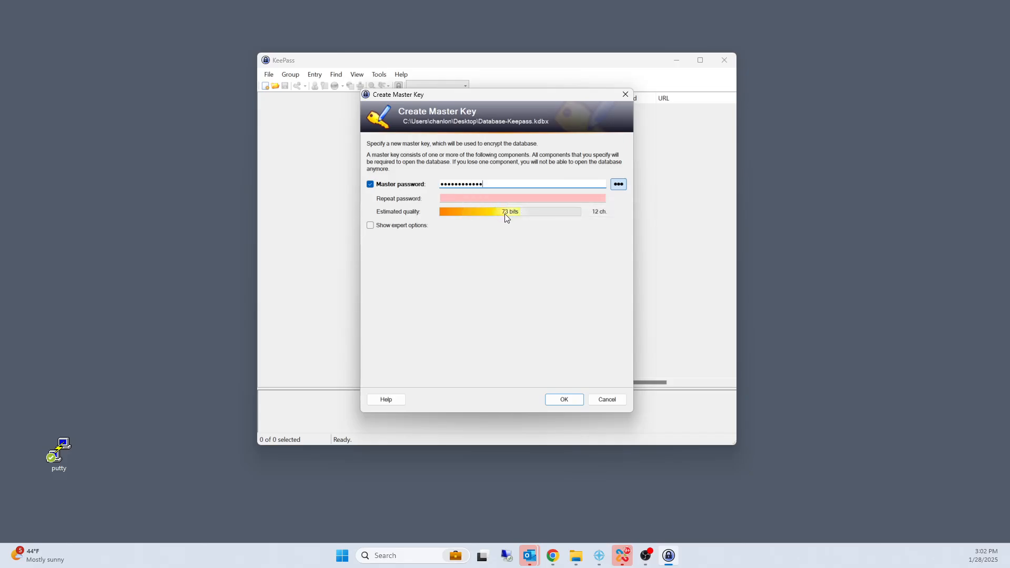
{"action": "left_click", "coordinate": [494, 201]}
{"action": "type", "text": "******"}
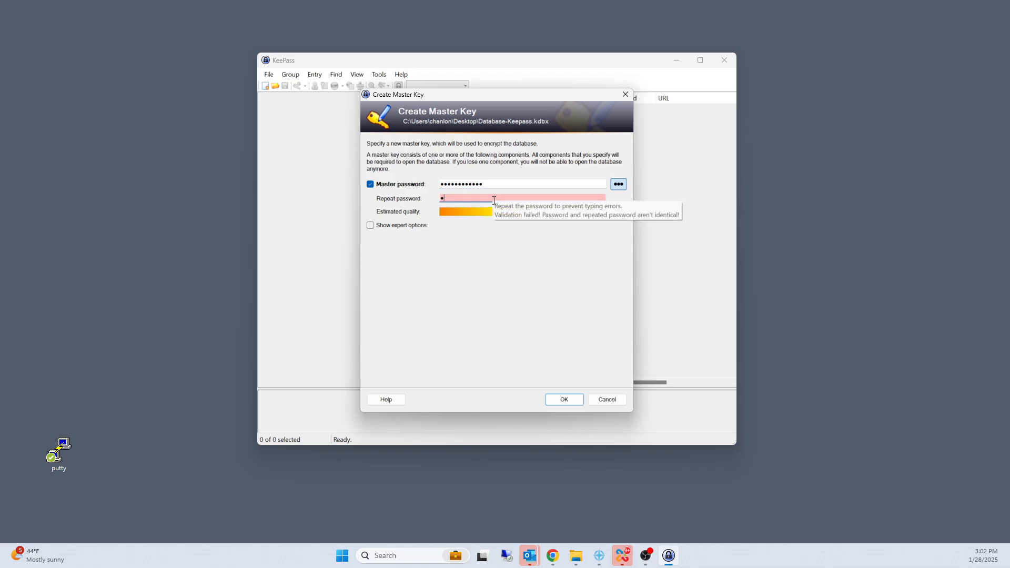
{"action": "type", "text": "******"}
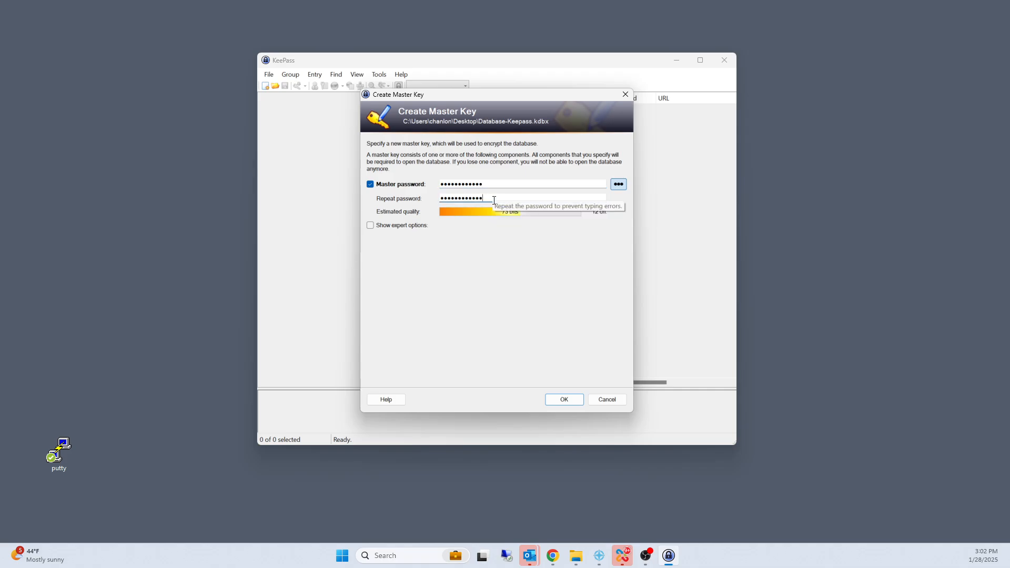
{"action": "left_click", "coordinate": [566, 396]}
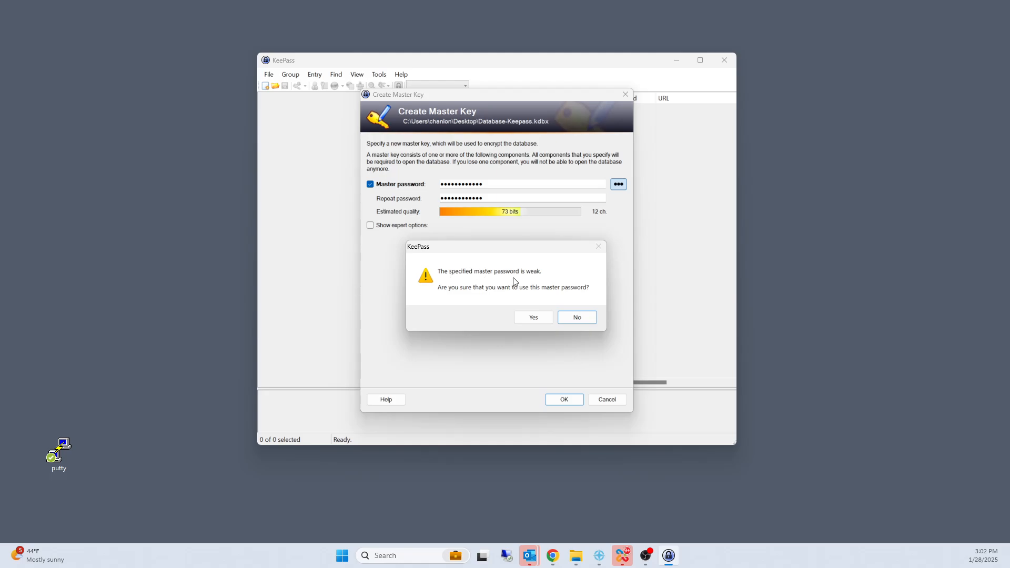
{"action": "left_click", "coordinate": [533, 318]}
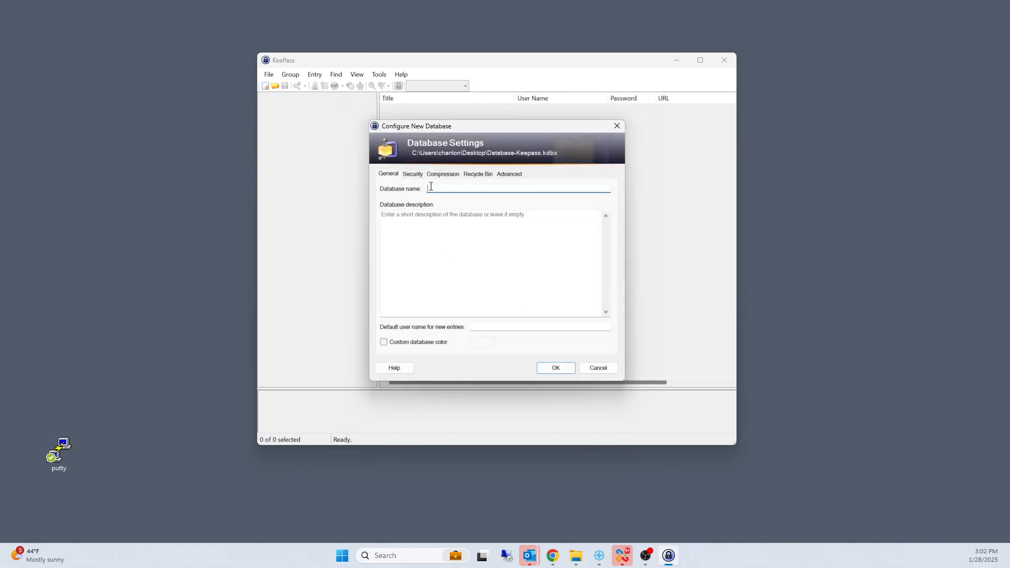
Step: Name the database Database-Keepass in its settings and skip printing the emergency sheet
{"action": "type", "text": "data"}
{"action": "key", "text": "BackSpace"}
{"action": "key", "text": "BackSpace"}
{"action": "type", "text": "atbase"}
{"action": "type", "text": "abase-keepass"}
{"action": "left_click", "coordinate": [552, 371]}
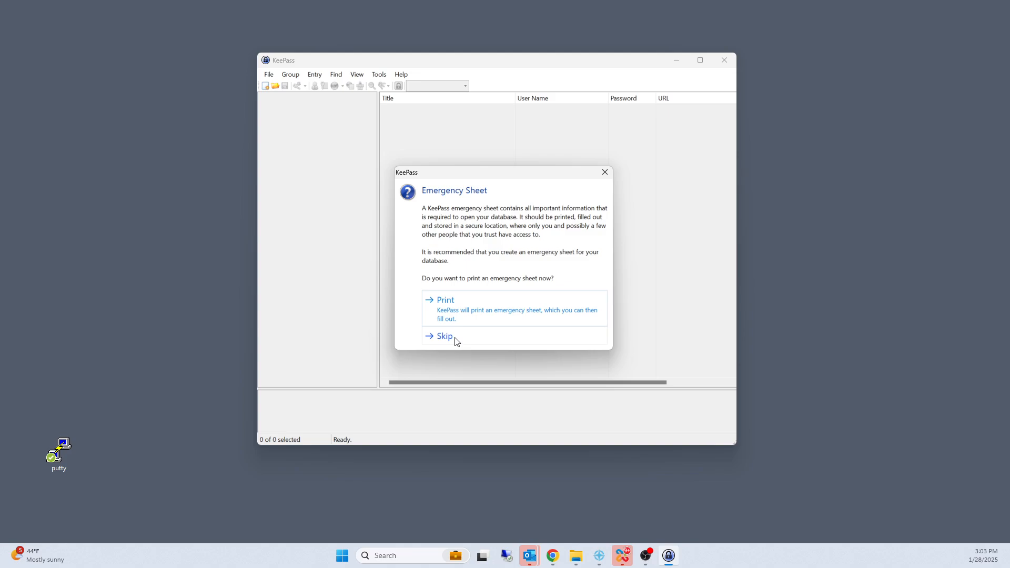
{"action": "left_click", "coordinate": [456, 341]}
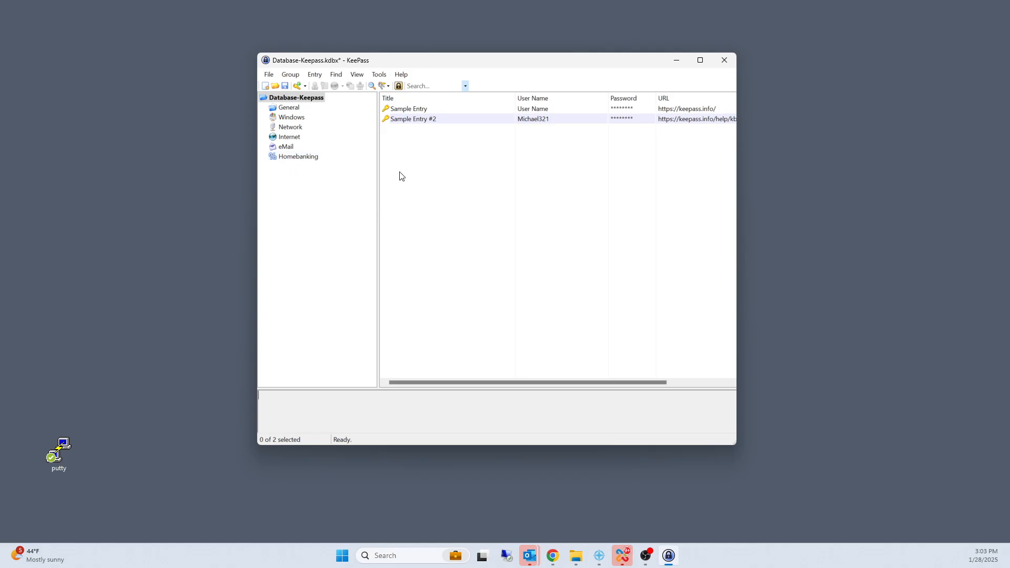
Step: Select the Homebanking group, switch to Chrome, close the SourceForge page and open bankofamerica.com
{"action": "left_click", "coordinate": [305, 159]}
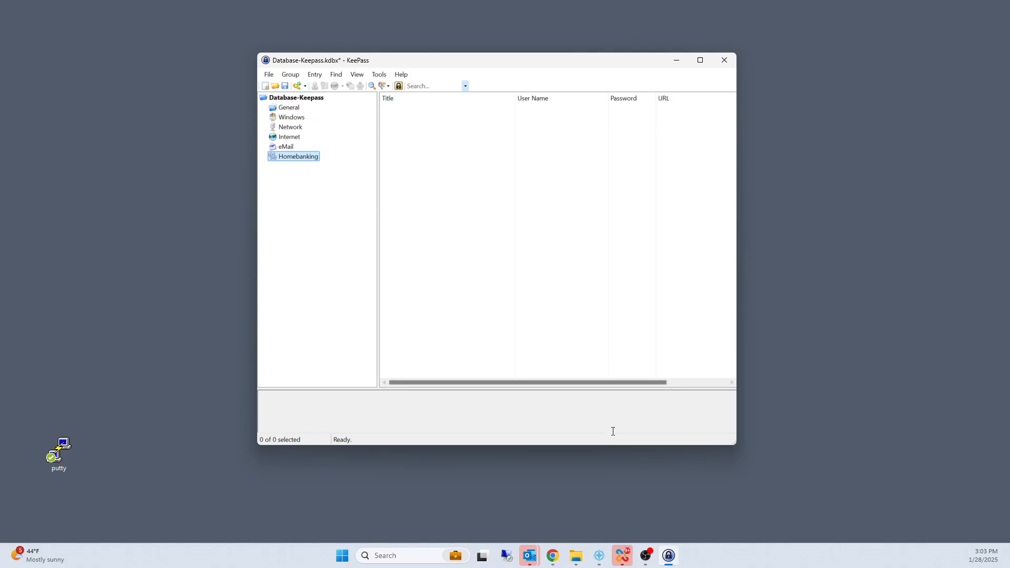
{"action": "left_click", "coordinate": [553, 557]}
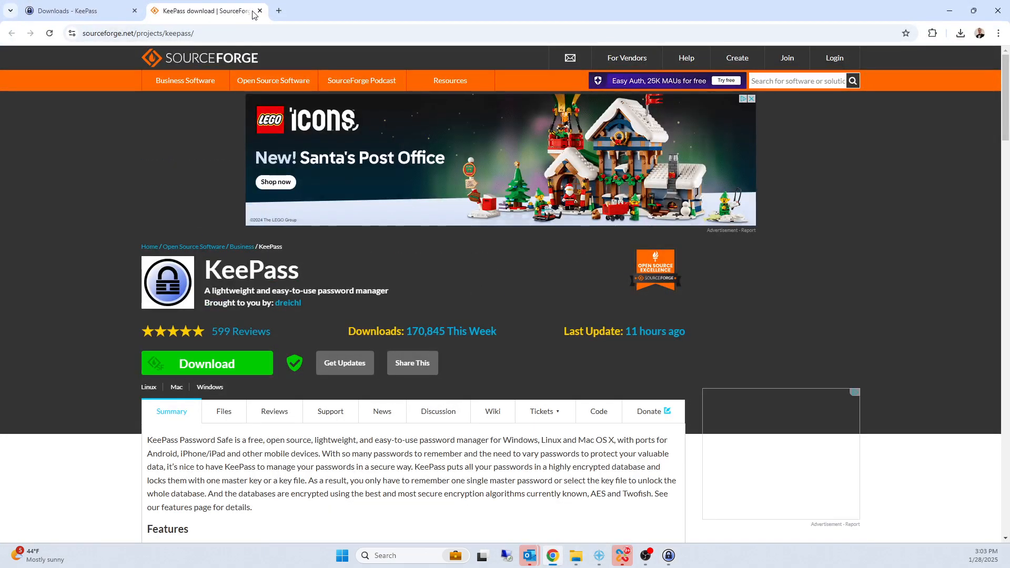
{"action": "left_click", "coordinate": [259, 10]}
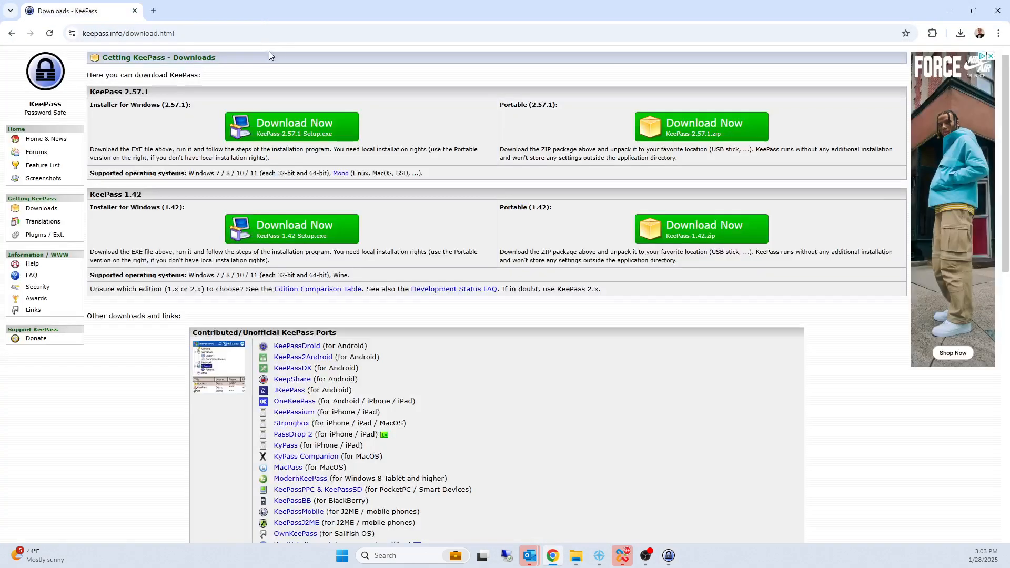
{"action": "left_click", "coordinate": [184, 33]}
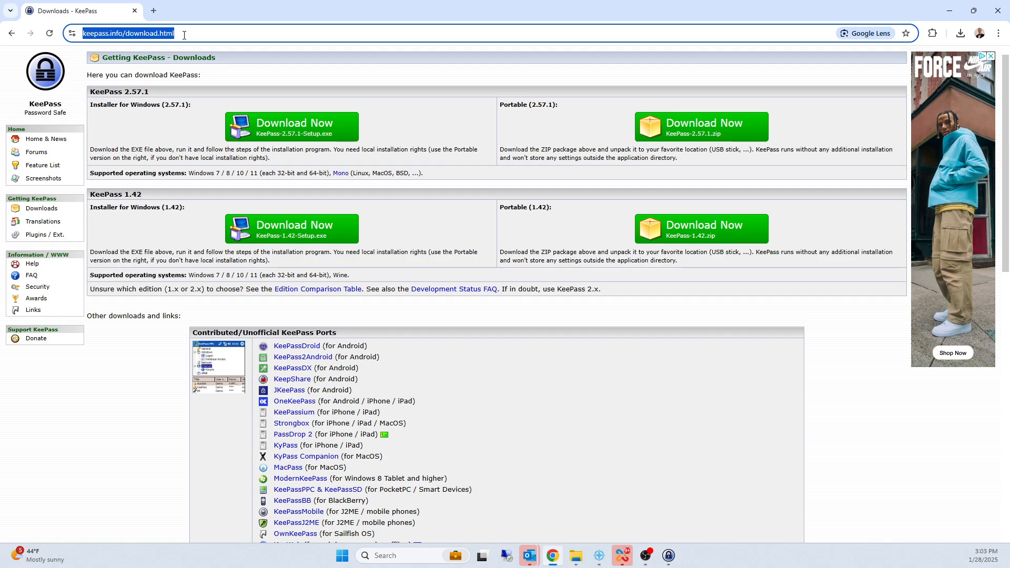
{"action": "type", "text": "bankofamerica.com"}
{"action": "key", "text": "Return"}
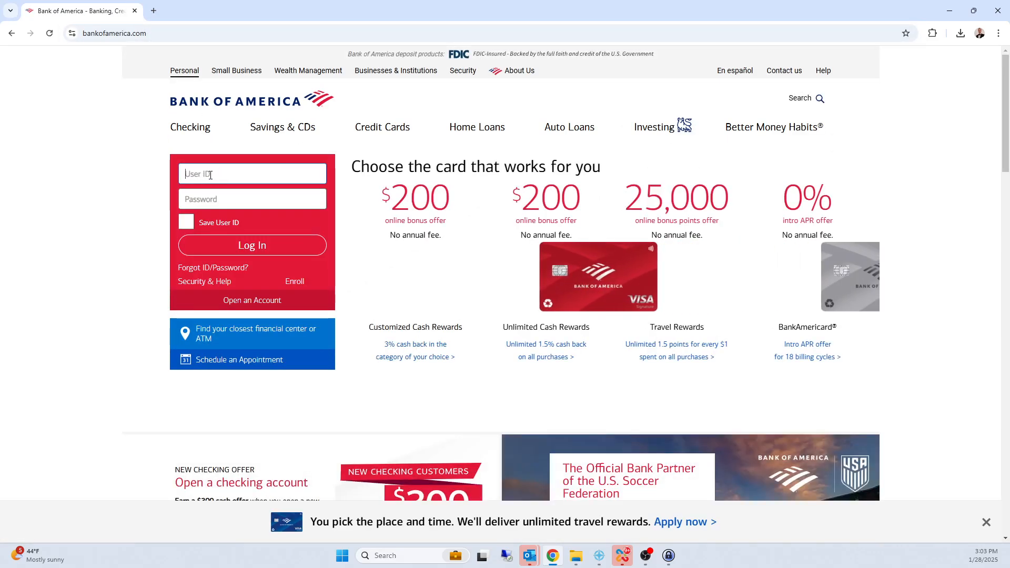
Step: Copy the web address of the Bank of America home page
{"action": "left_click", "coordinate": [135, 36]}
{"action": "right_click", "coordinate": [134, 38]}
{"action": "left_click", "coordinate": [176, 134]}
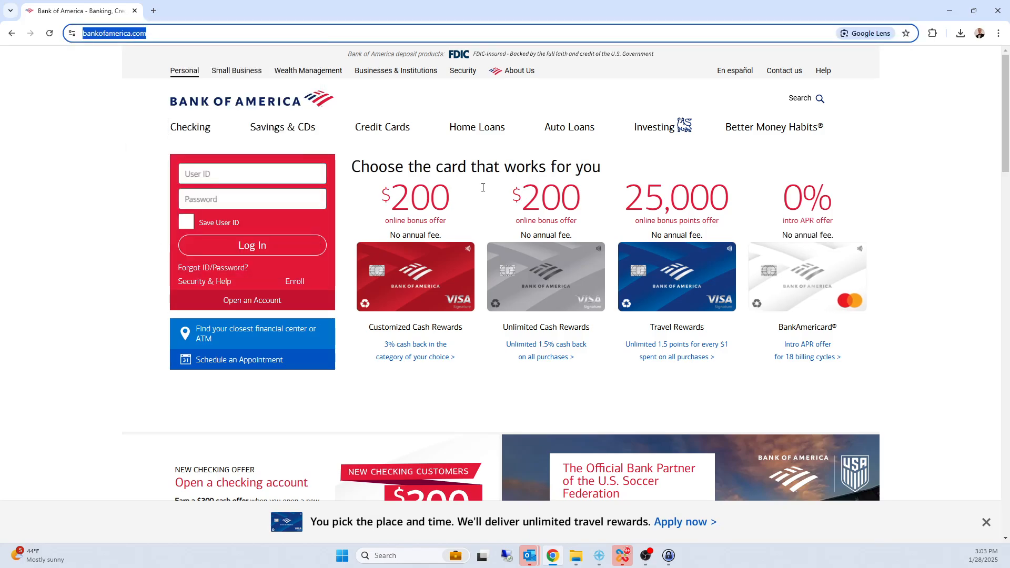
Step: Switch to KeePass and start a new entry in the Homebanking group titled Bank of America
{"action": "left_click", "coordinate": [668, 555]}
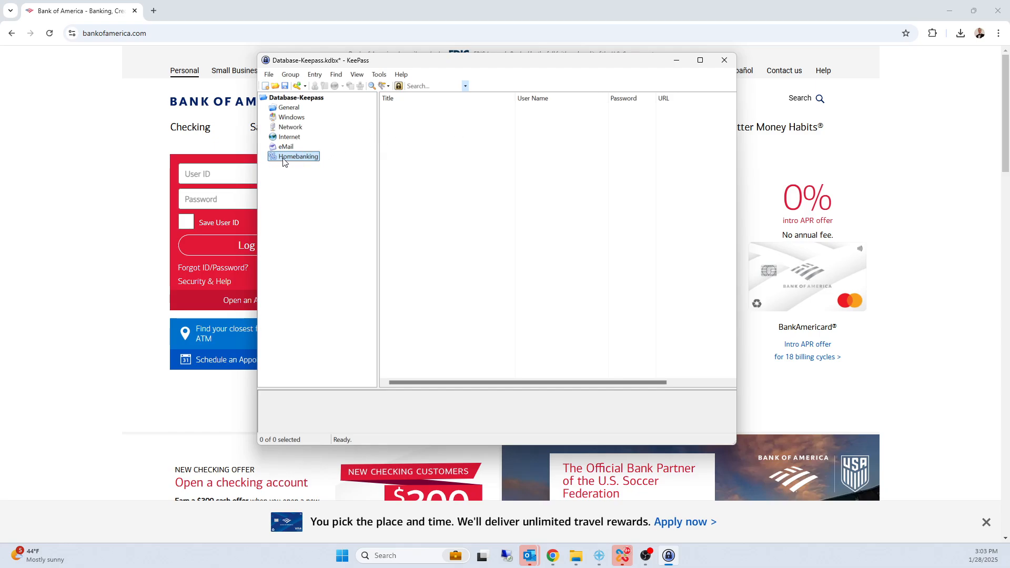
{"action": "left_click", "coordinate": [436, 154]}
{"action": "right_click", "coordinate": [438, 145]}
{"action": "left_click", "coordinate": [466, 204]}
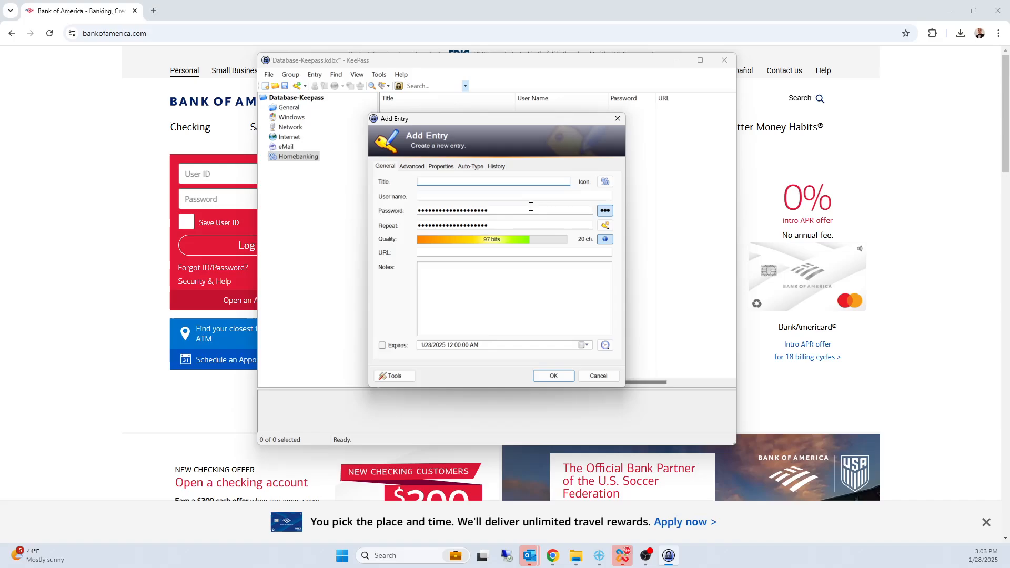
{"action": "type", "text": "Bank of America"}
Step: Paste the copied Bank of America web address as the entry's URL and set its user name to TestUser
{"action": "left_click", "coordinate": [428, 252]}
{"action": "key", "text": "ctrl+v"}
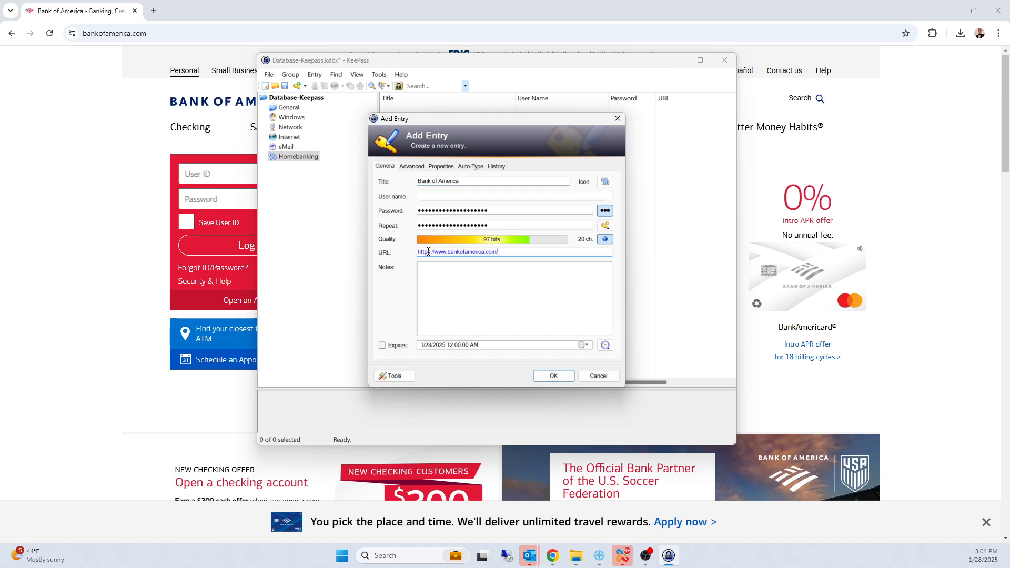
{"action": "left_click", "coordinate": [423, 198]}
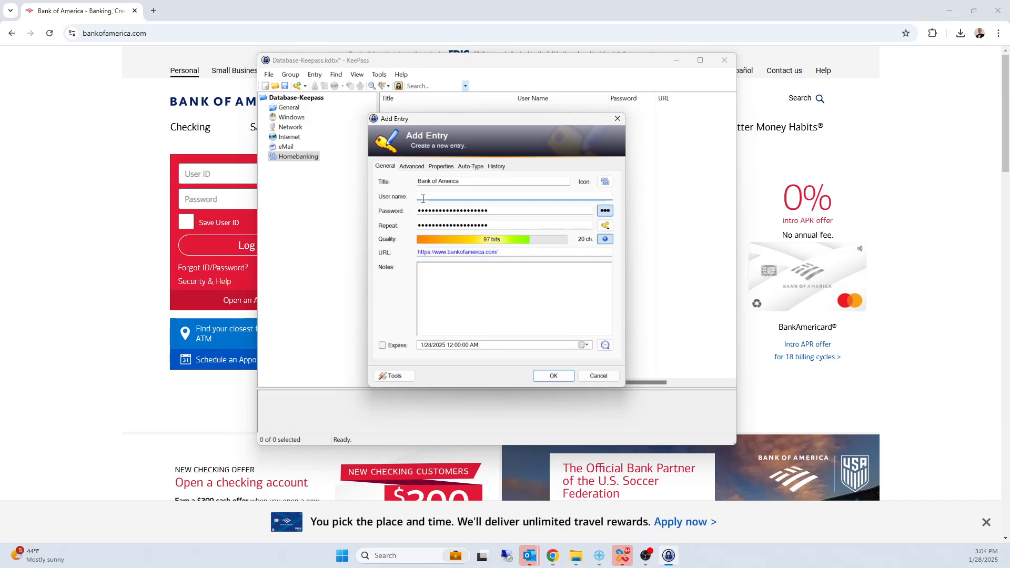
{"action": "type", "text": "TestUser"}
Step: Replace the entry's password with one generated from the Hex Key - 40-Bit profile, unmask it, and save the entry
{"action": "left_click", "coordinate": [534, 212]}
{"action": "key", "text": "BackSpace"}
{"action": "key", "text": "BackSpace"}
{"action": "key", "text": "BackSpace"}
{"action": "key", "text": "BackSpace"}
{"action": "key", "text": "BackSpace"}
{"action": "key", "text": "BackSpace"}
{"action": "key", "text": "BackSpace"}
{"action": "key", "text": "BackSpace"}
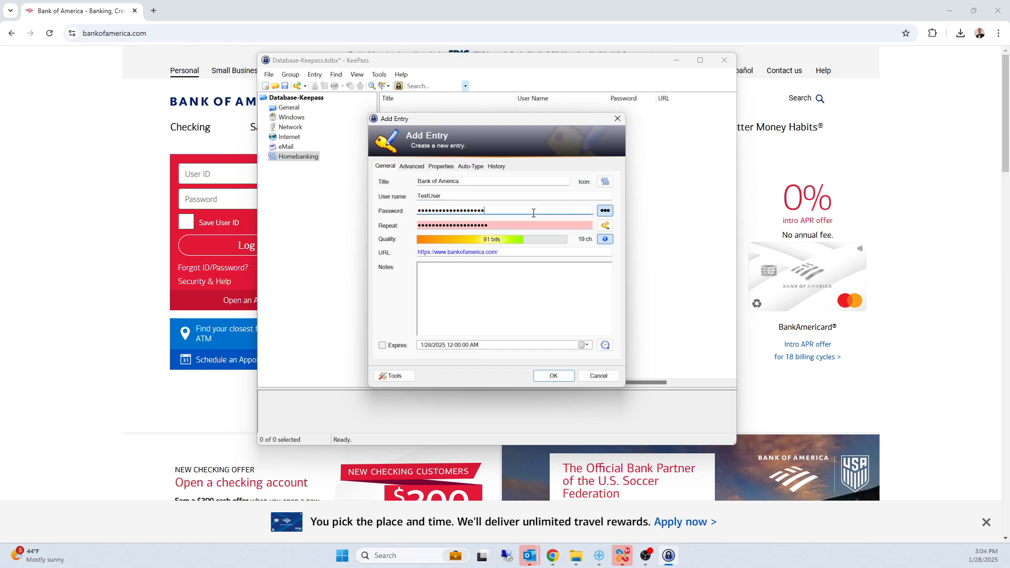
{"action": "key", "text": "BackSpace"}
{"action": "key", "text": "BackSpace"}
{"action": "key", "text": "BackSpace"}
{"action": "key", "text": "BackSpace"}
{"action": "key", "text": "BackSpace"}
{"action": "key", "text": "BackSpace"}
{"action": "key", "text": "BackSpace"}
{"action": "key", "text": "BackSpace"}
{"action": "key", "text": "BackSpace"}
{"action": "key", "text": "BackSpace"}
{"action": "key", "text": "BackSpace"}
{"action": "key", "text": "BackSpace"}
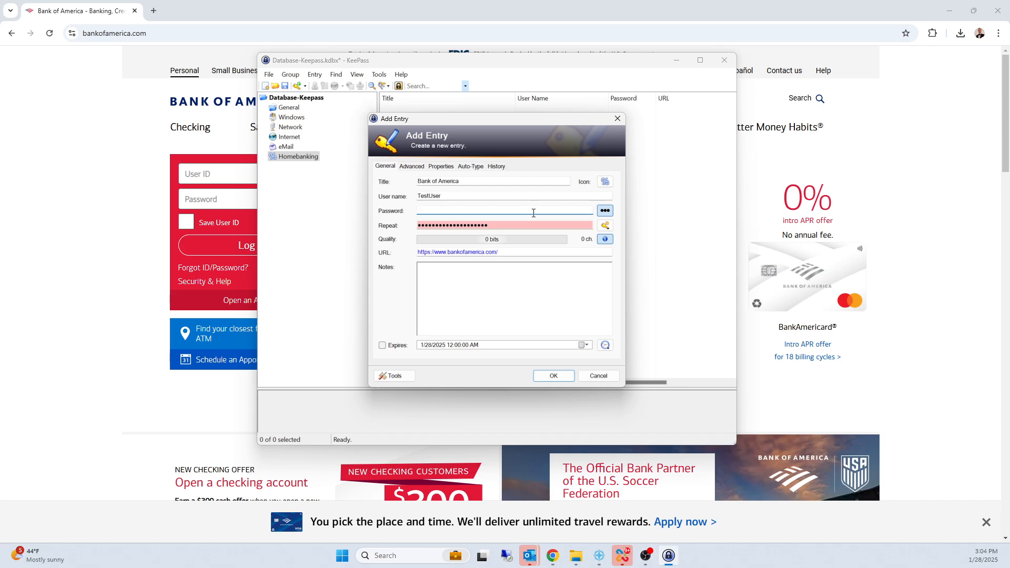
{"action": "left_click", "coordinate": [605, 226]}
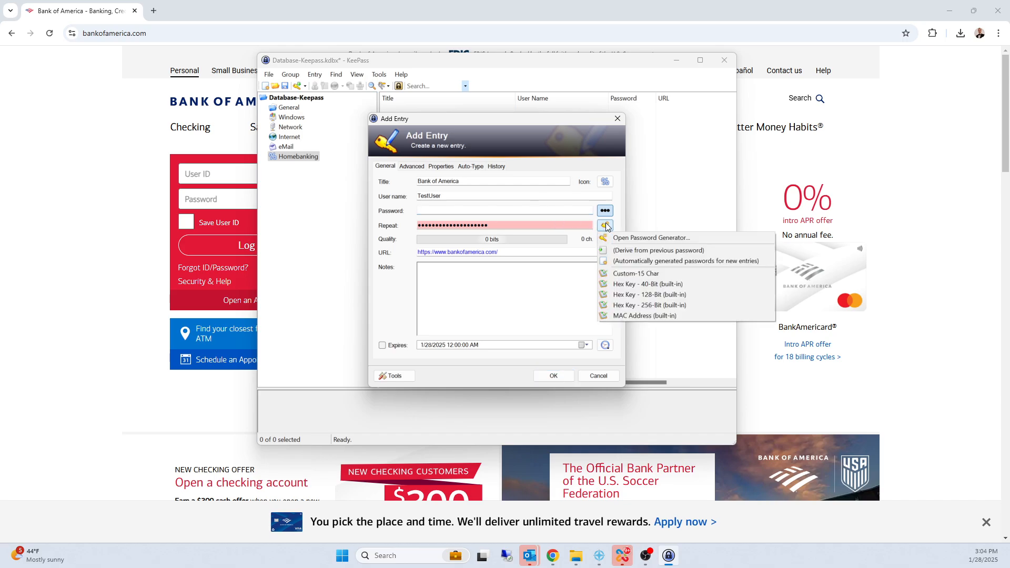
{"action": "left_click", "coordinate": [630, 286]}
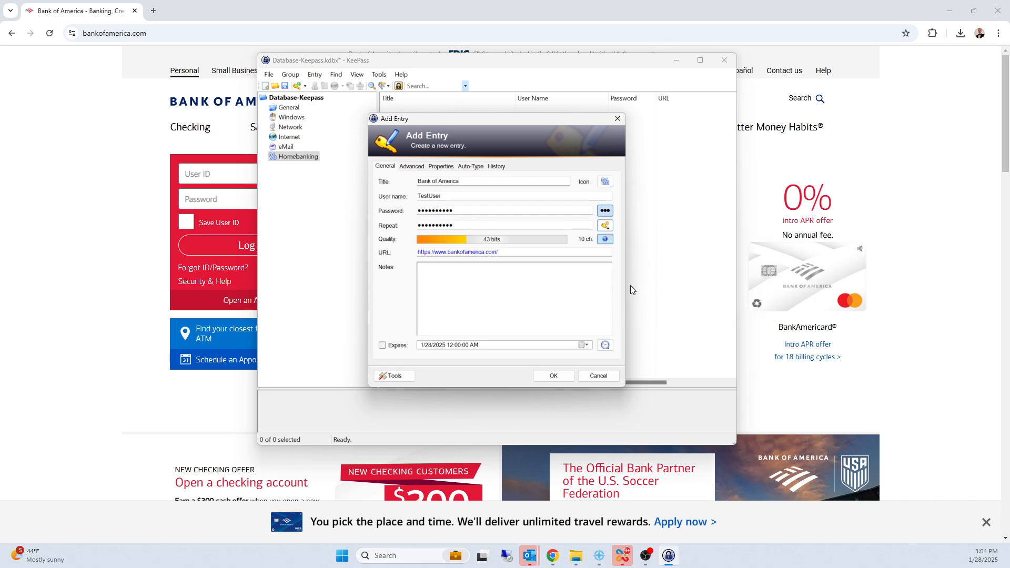
{"action": "left_click", "coordinate": [605, 211]}
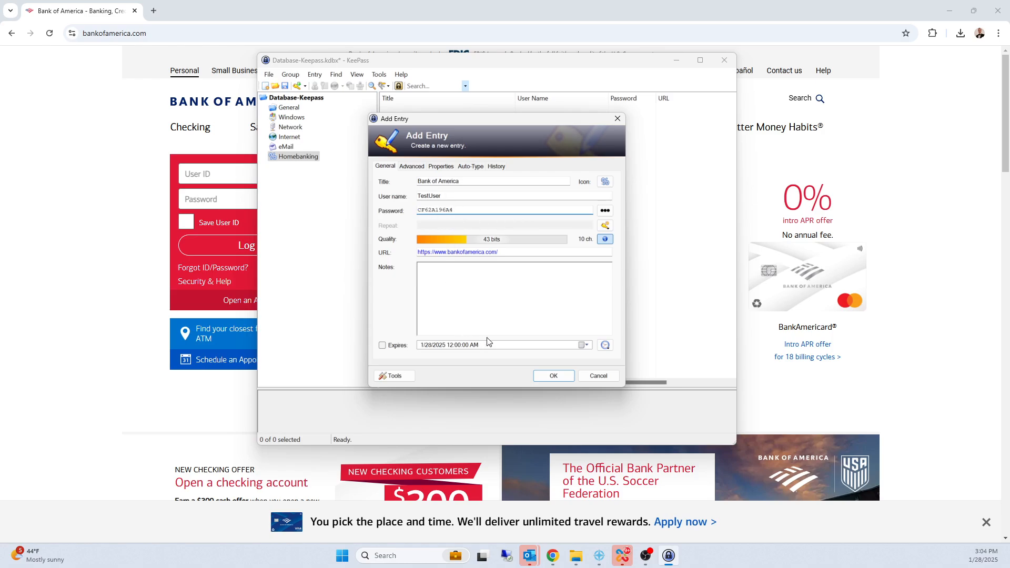
{"action": "left_click", "coordinate": [551, 374]}
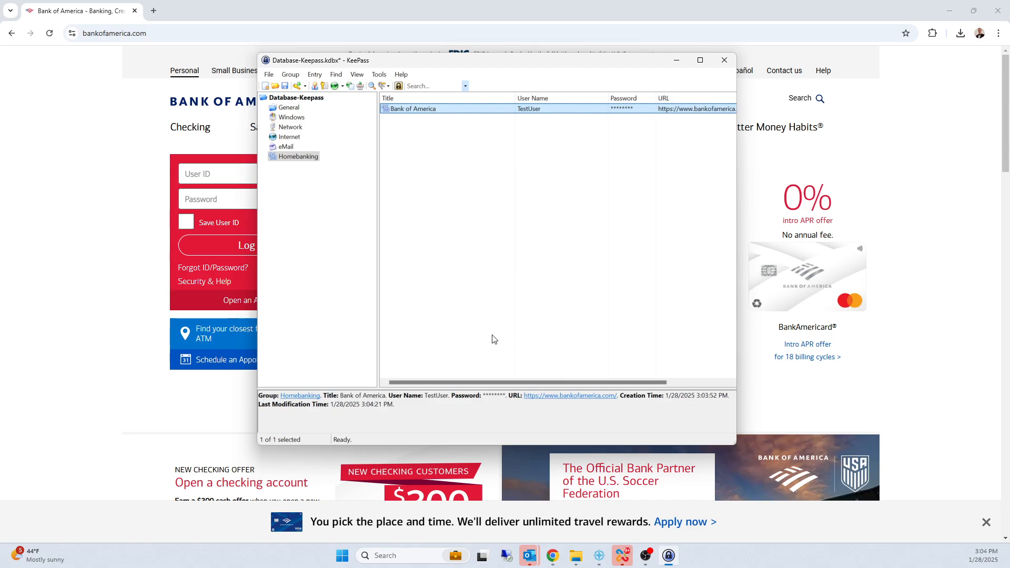
Step: Move the KeePass window off the bank's login form and open the Bank of America entry's URL with Google Chrome
{"action": "left_click_drag", "start_coordinate": [487, 63], "coordinate": [590, 62]}
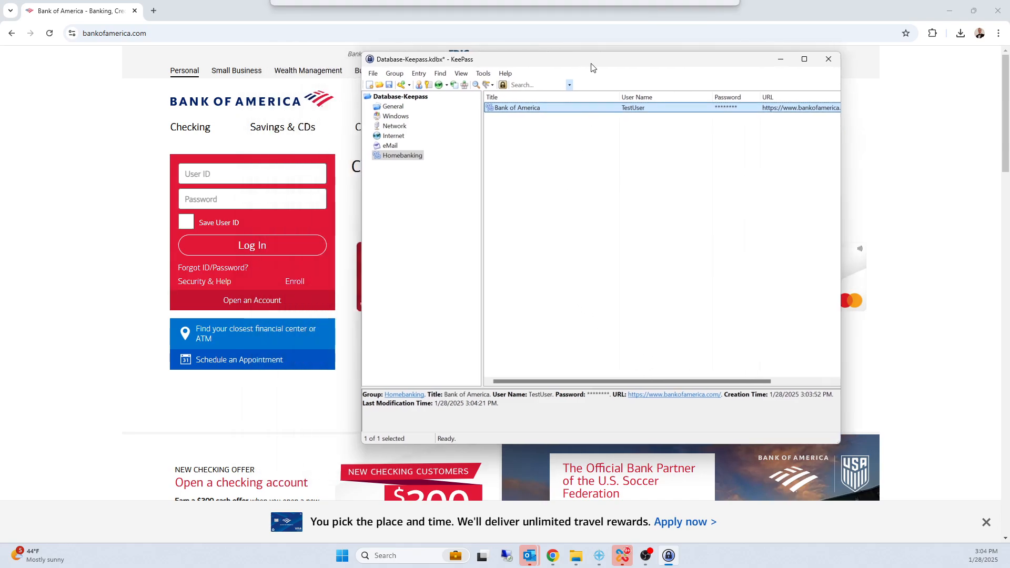
{"action": "left_click", "coordinate": [184, 194]}
{"action": "left_click", "coordinate": [190, 174]}
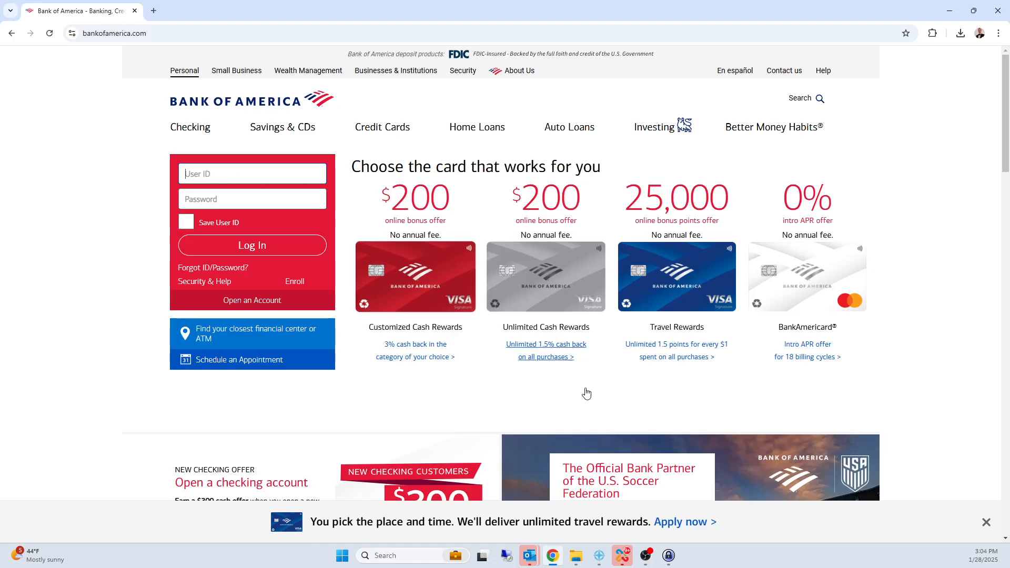
{"action": "left_click", "coordinate": [668, 556]}
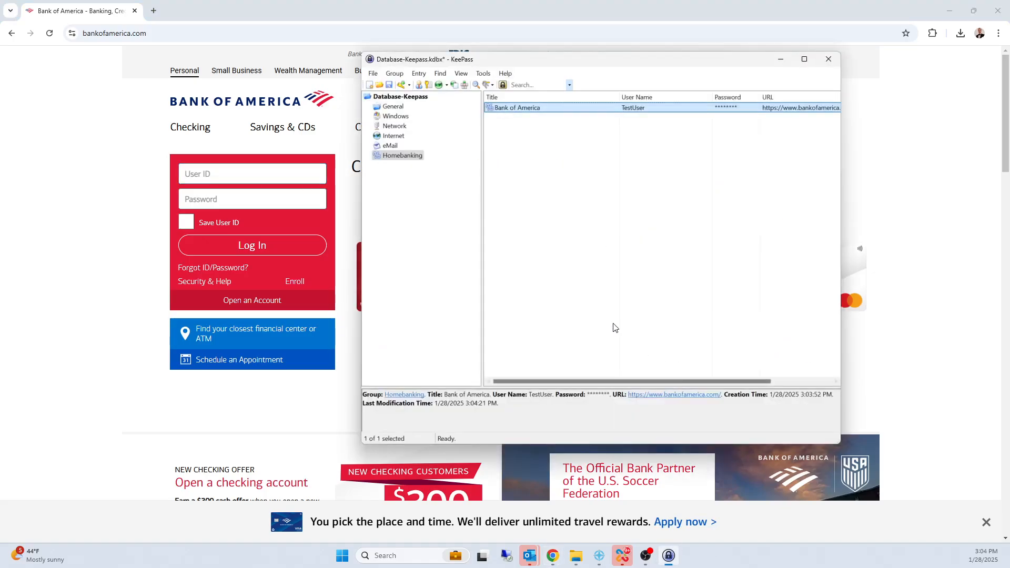
{"action": "right_click", "coordinate": [523, 112]}
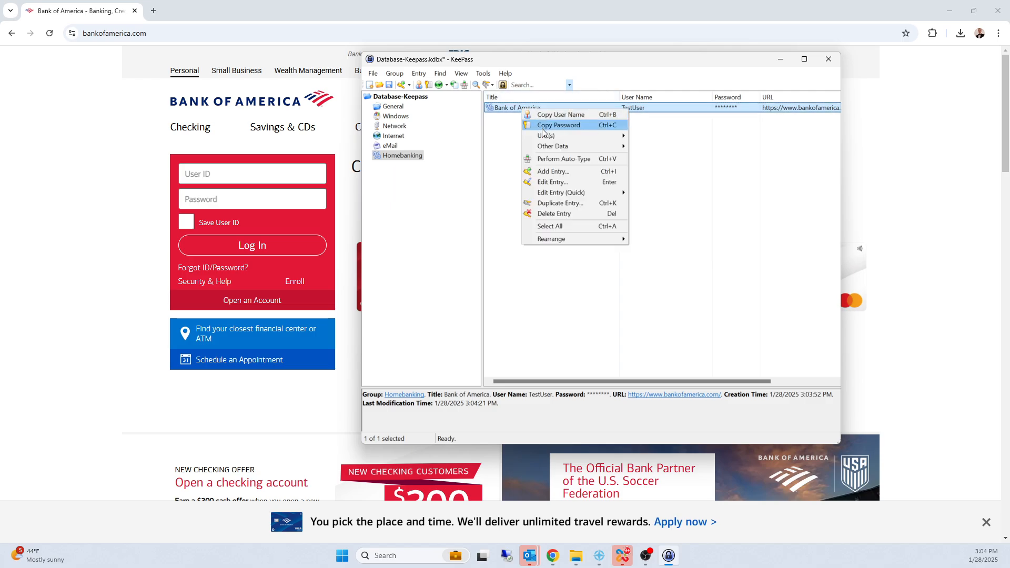
{"action": "mouse_move", "coordinate": [544, 135]}
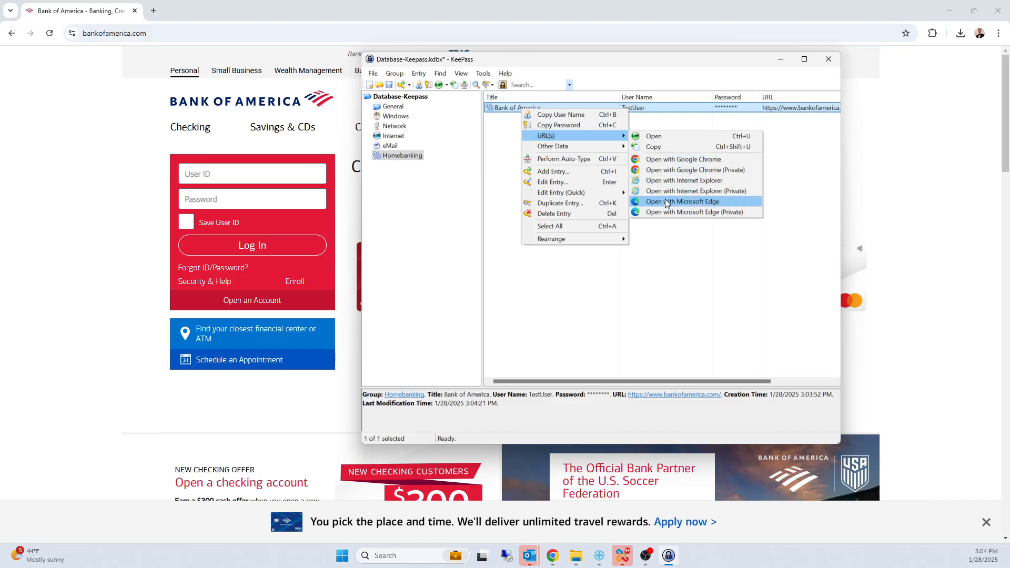
{"action": "left_click", "coordinate": [671, 166]}
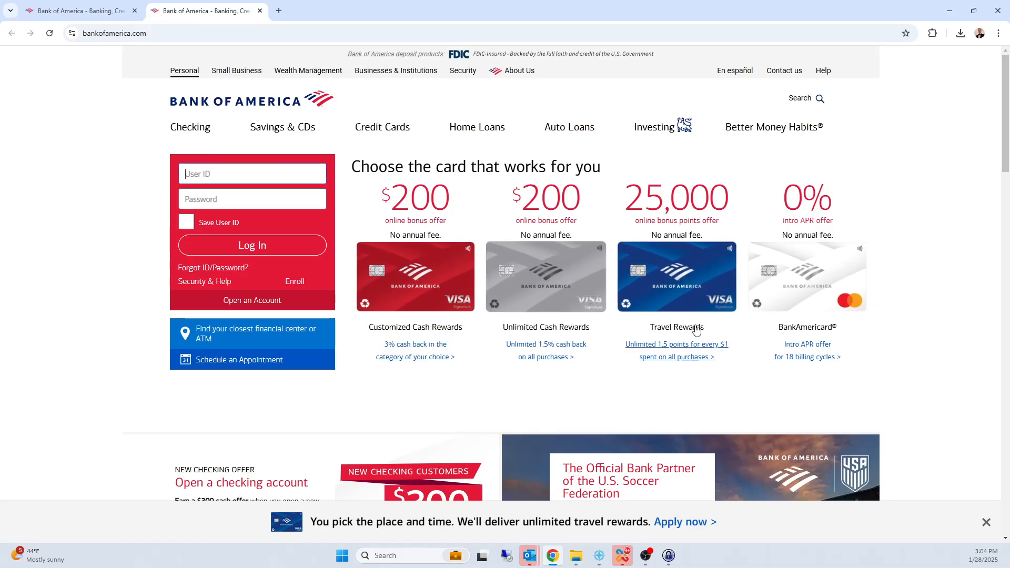
Step: Switch to KeePass and auto-type the Bank of America entry's user name and password into the bank's login form
{"action": "left_click", "coordinate": [668, 555]}
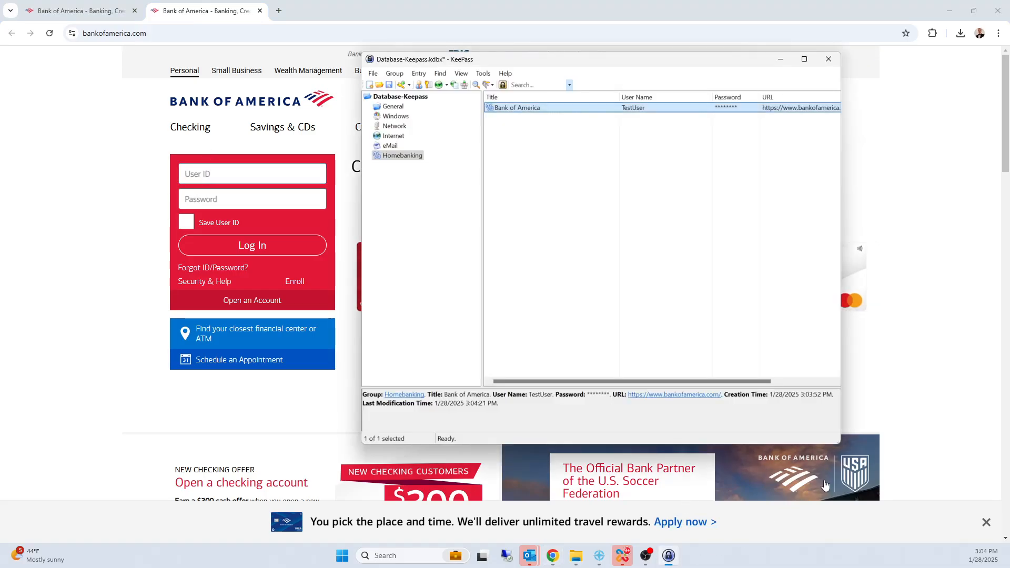
{"action": "left_click", "coordinate": [525, 110]}
{"action": "right_click", "coordinate": [525, 114]}
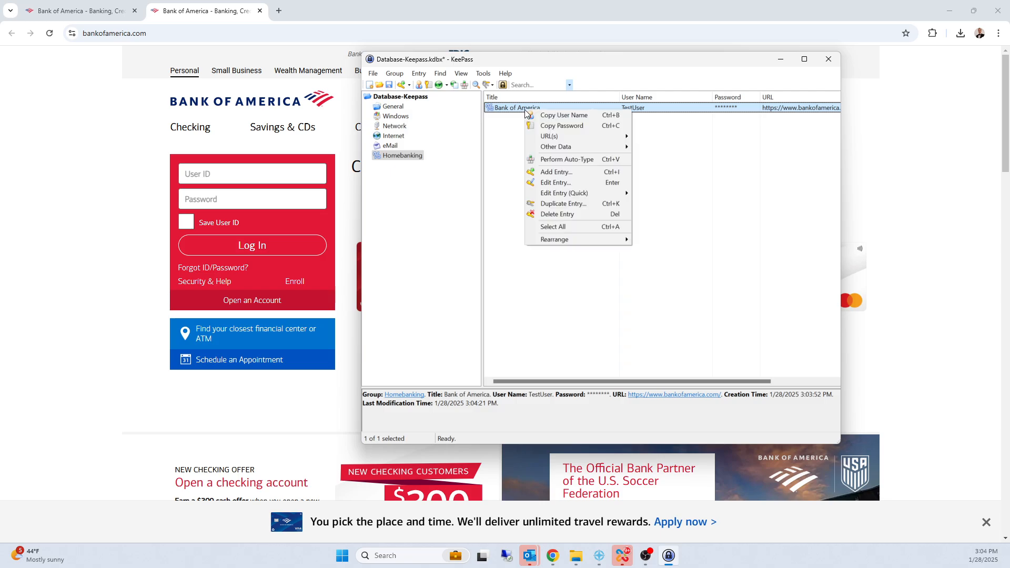
{"action": "left_click", "coordinate": [552, 160]}
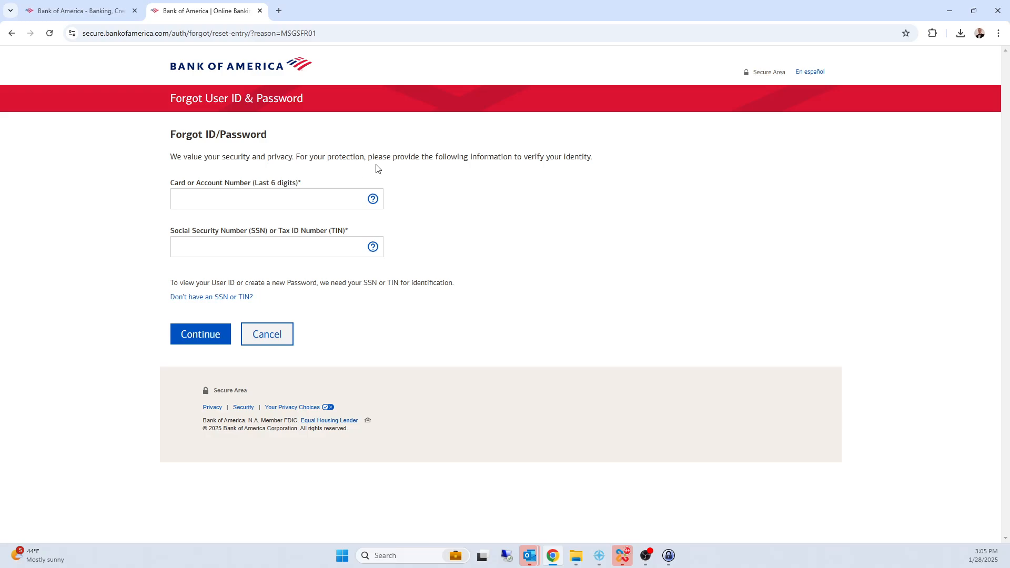
Step: Switch to KeePass, open the Bank of America entry for editing, and unmask and copy its password
{"action": "left_click", "coordinate": [668, 556]}
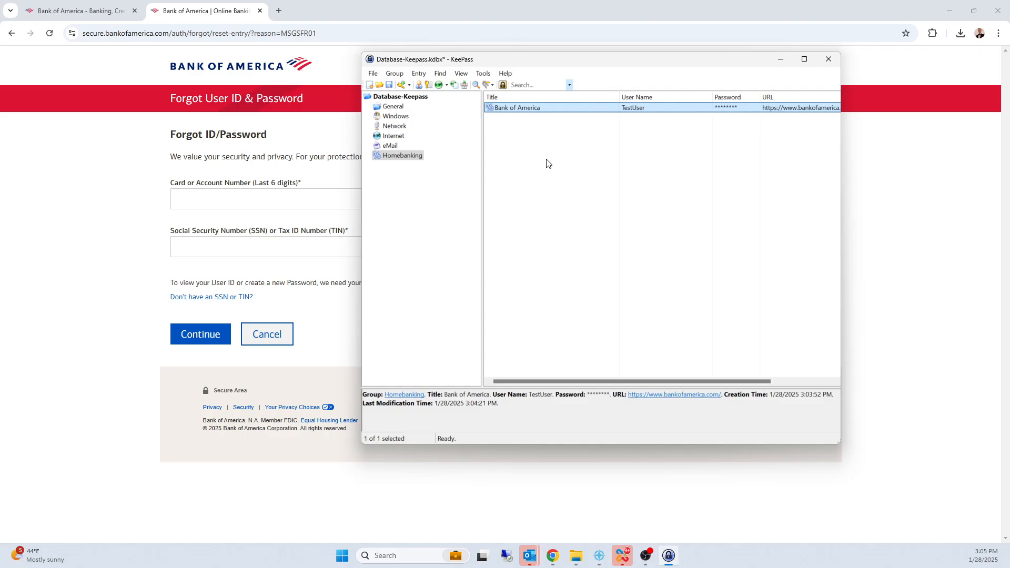
{"action": "right_click", "coordinate": [535, 110]}
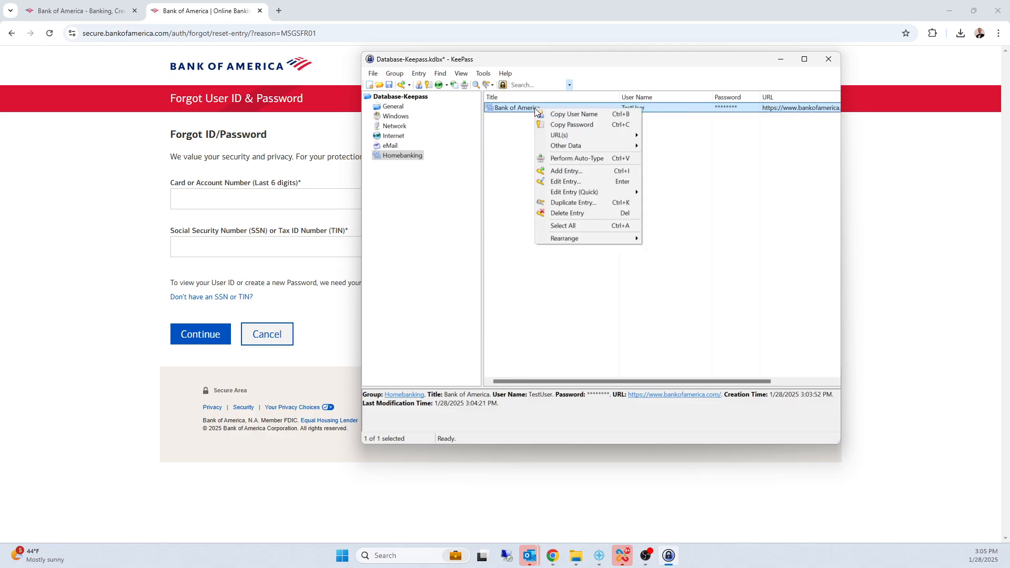
{"action": "left_click", "coordinate": [575, 182]}
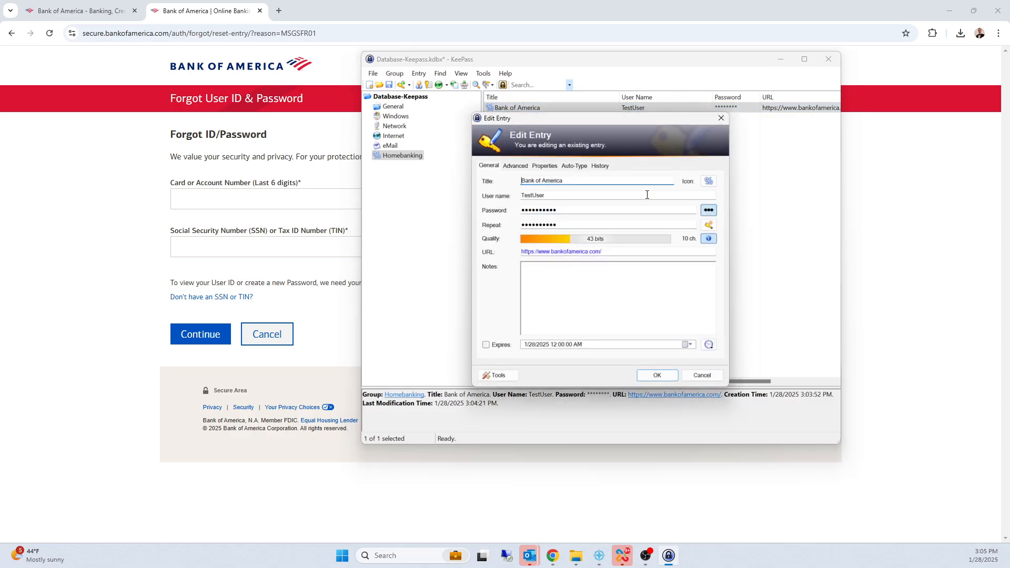
{"action": "left_click", "coordinate": [709, 211]}
{"action": "right_click", "coordinate": [532, 213]}
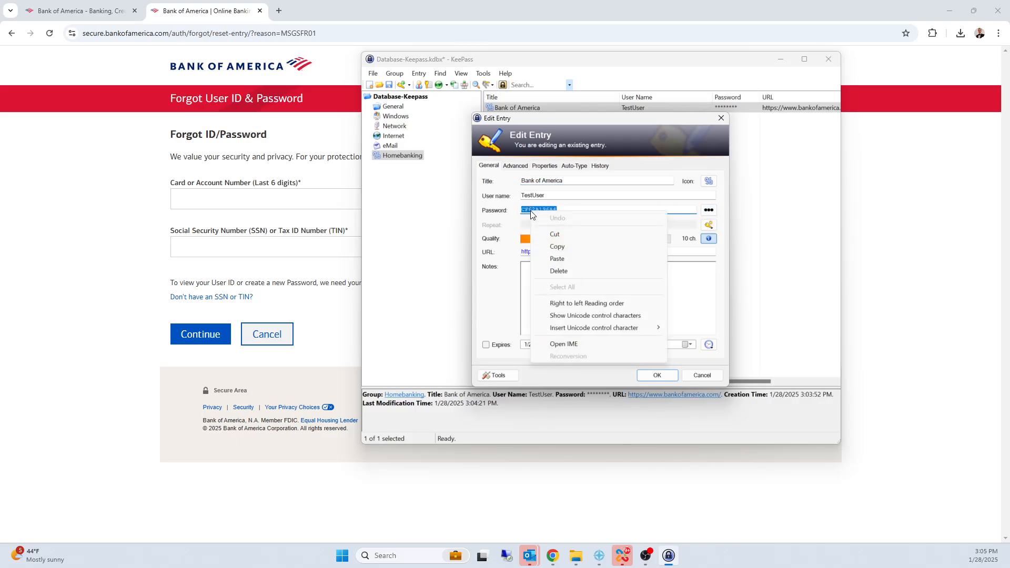
{"action": "left_click", "coordinate": [558, 246]}
Step: Return to the bank's Forgot ID/Password page, close Chrome, and cancel editing the Bank of America entry
{"action": "left_click", "coordinate": [204, 203]}
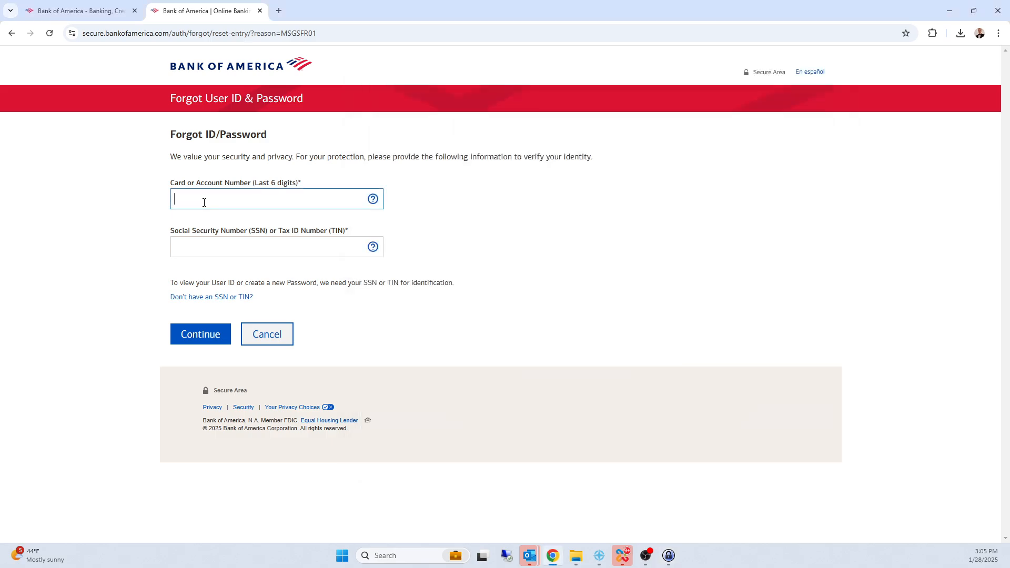
{"action": "left_click", "coordinate": [201, 241]}
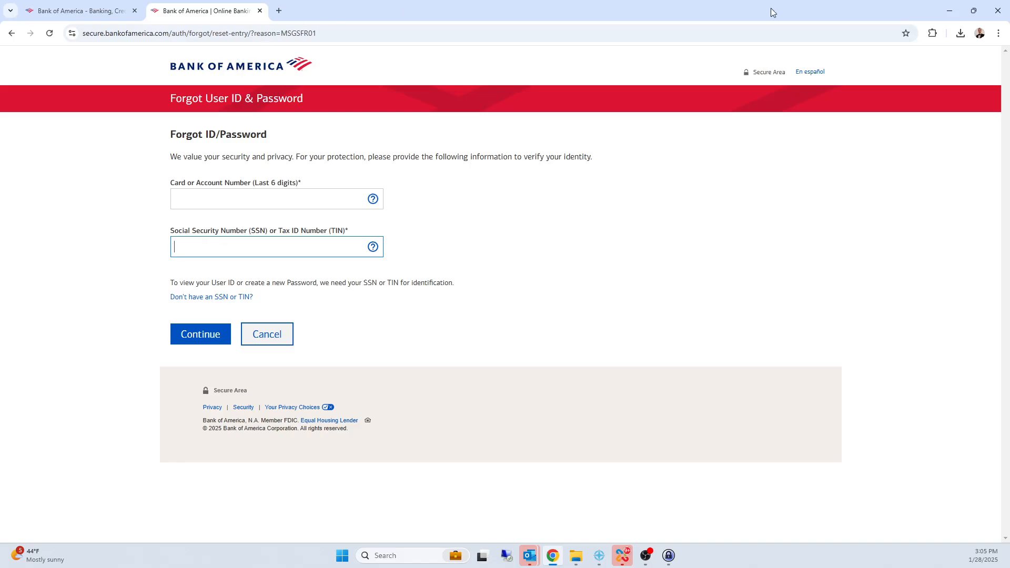
{"action": "left_click", "coordinate": [996, 11]}
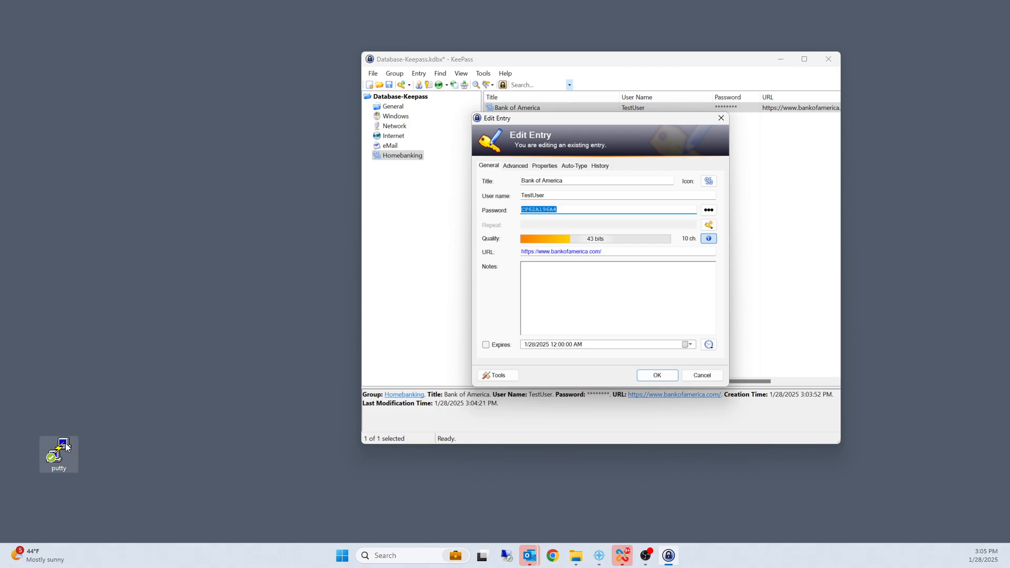
{"action": "left_click", "coordinate": [708, 377]}
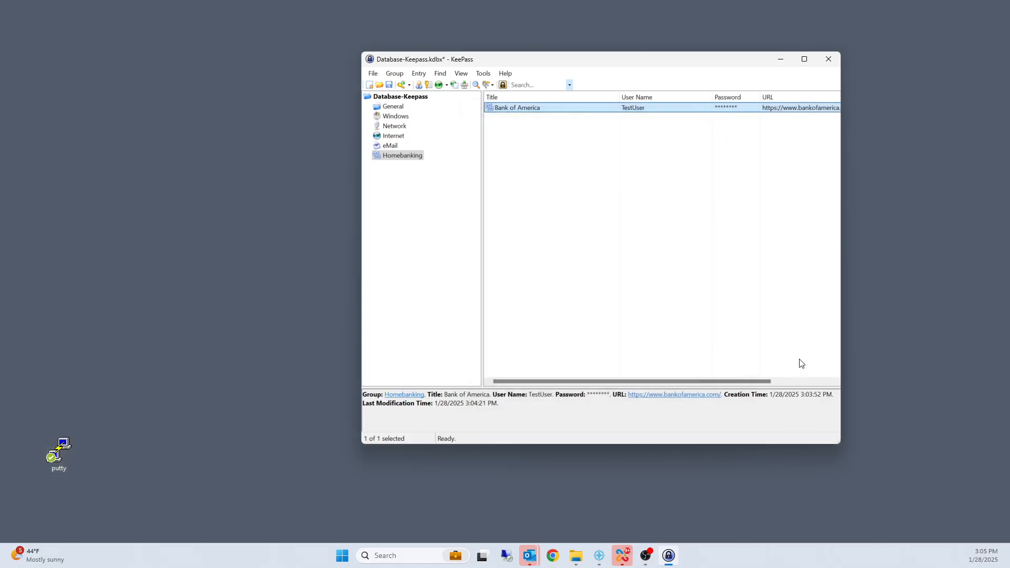
Step: Start a new entry in the Network group titled Network Swtich with the user name test
{"action": "left_click", "coordinate": [394, 127]}
{"action": "right_click", "coordinate": [523, 140]}
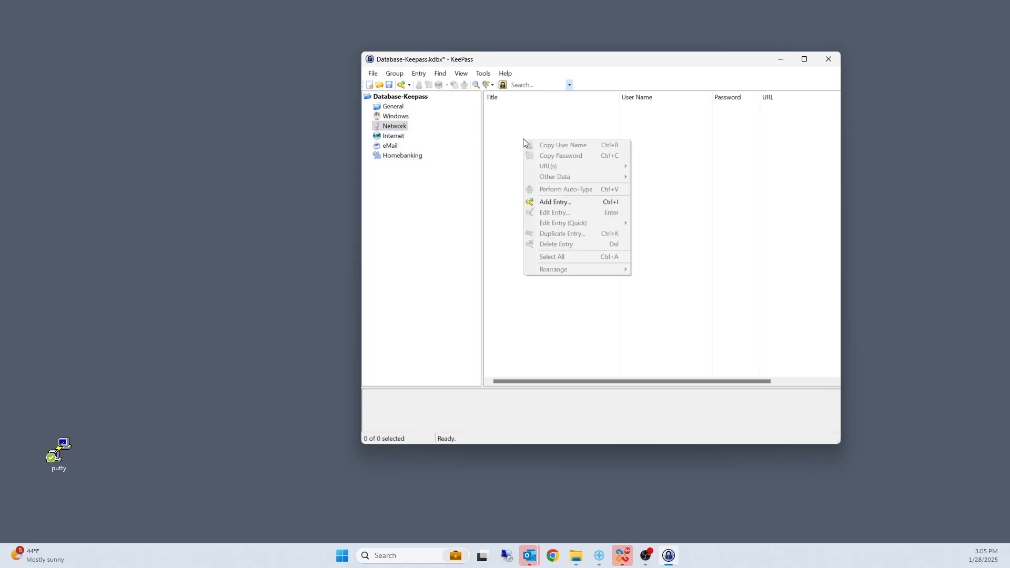
{"action": "left_click", "coordinate": [556, 203]}
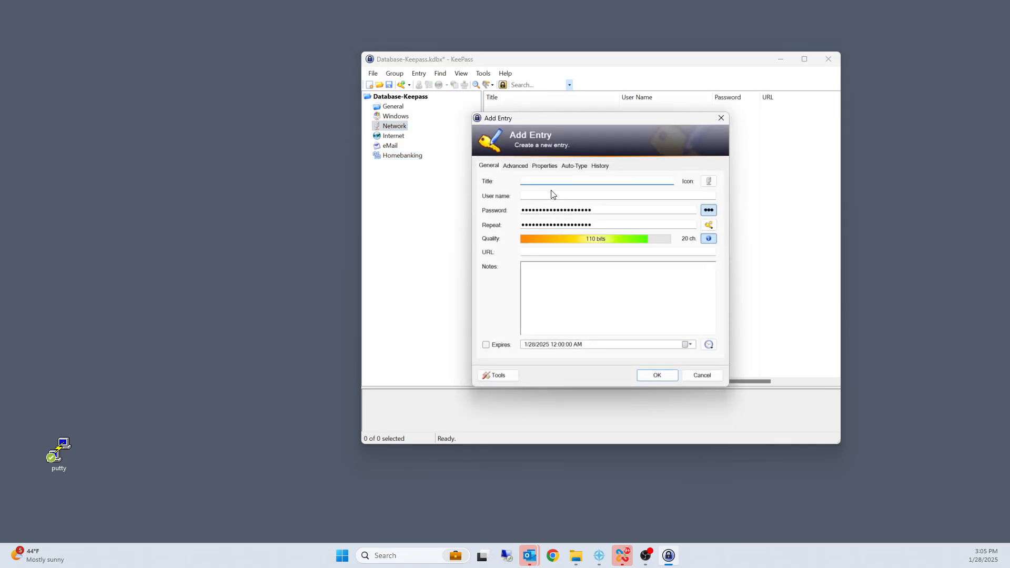
{"action": "type", "text": "Pu"}
{"action": "type", "text": "Pu"}
{"action": "type", "text": "Network Sw"}
{"action": "type", "text": "tich"}
{"action": "left_click", "coordinate": [549, 197]}
{"action": "type", "text": "test"}
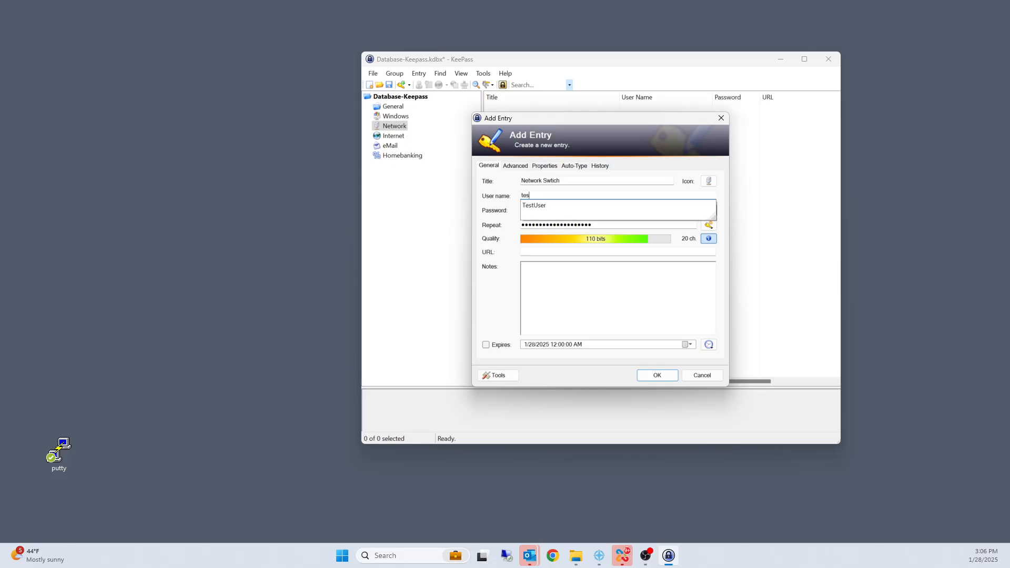
{"action": "left_click", "coordinate": [547, 206]}
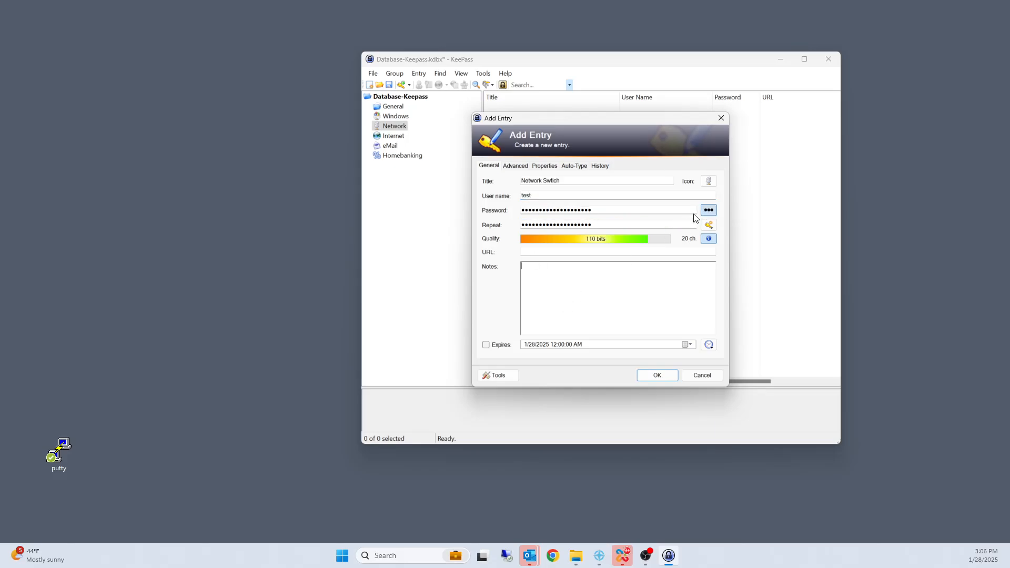
Step: Replace the automatically generated password with a custom account password, unmasking it to check it and masking it again
{"action": "key", "text": "BackSpace"}
{"action": "key", "text": "BackSpace"}
{"action": "key", "text": "BackSpace"}
{"action": "key", "text": "BackSpace"}
{"action": "key", "text": "BackSpace"}
{"action": "key", "text": "BackSpace"}
{"action": "key", "text": "BackSpace"}
{"action": "key", "text": "BackSpace"}
{"action": "key", "text": "BackSpace"}
{"action": "key", "text": "BackSpace"}
{"action": "key", "text": "BackSpace"}
{"action": "key", "text": "BackSpace"}
{"action": "key", "text": "BackSpace"}
{"action": "key", "text": "BackSpace"}
{"action": "key", "text": "BackSpace"}
{"action": "key", "text": "BackSpace"}
{"action": "key", "text": "BackSpace"}
{"action": "key", "text": "BackSpace"}
{"action": "key", "text": "BackSpace"}
{"action": "key", "text": "BackSpace"}
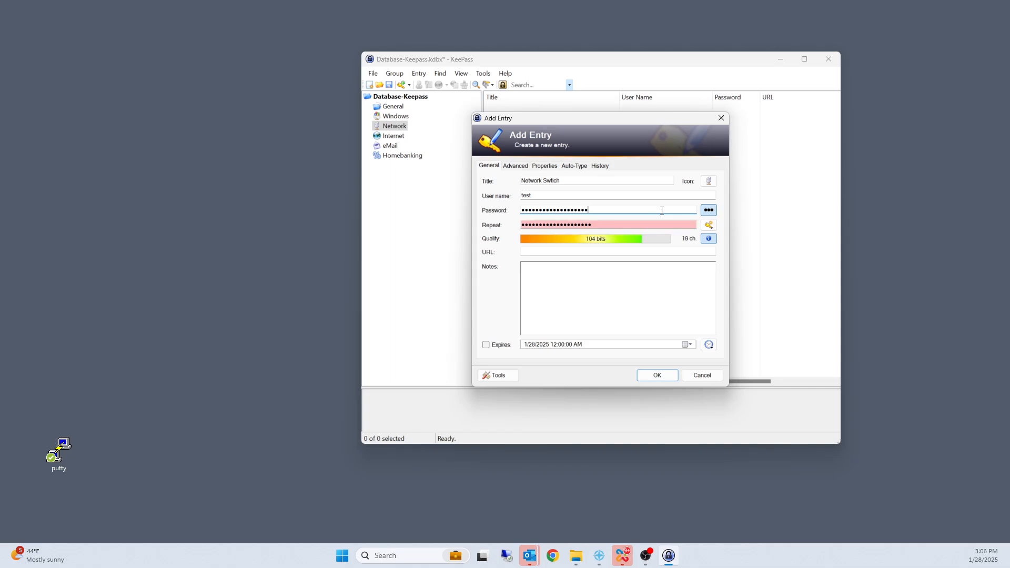
{"action": "type", "text": "test12"}
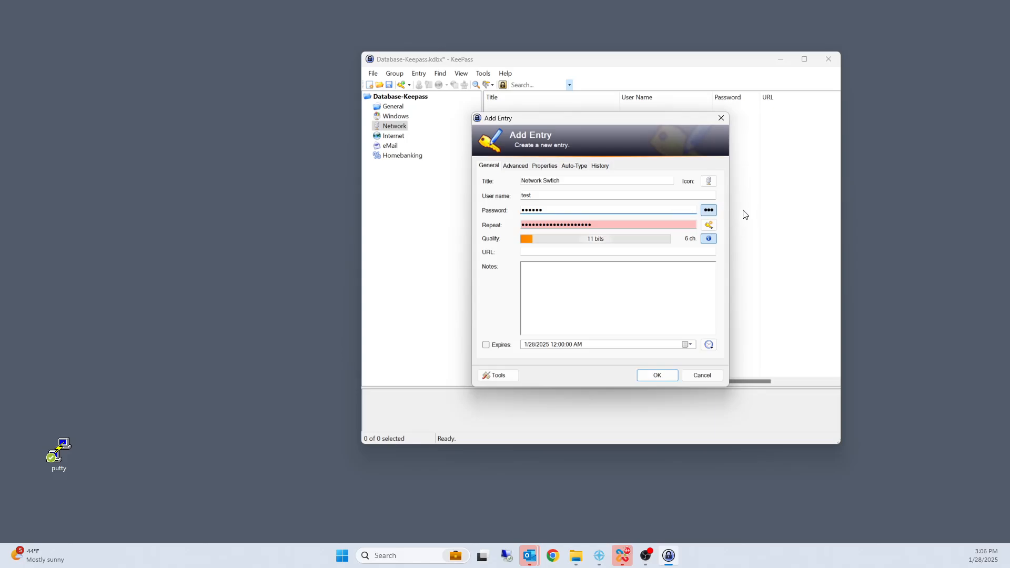
{"action": "left_click", "coordinate": [709, 209]}
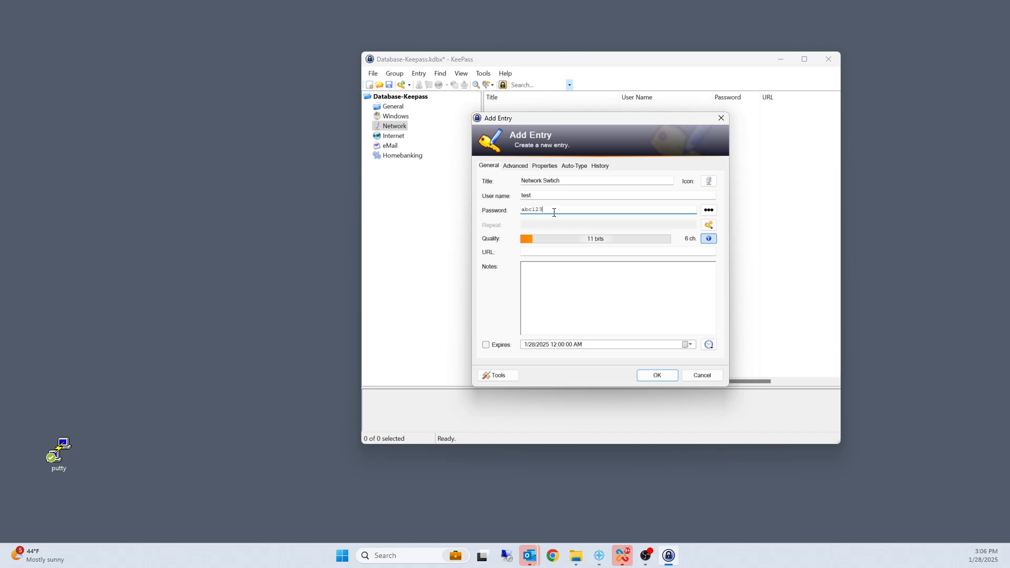
{"action": "left_click", "coordinate": [712, 212]}
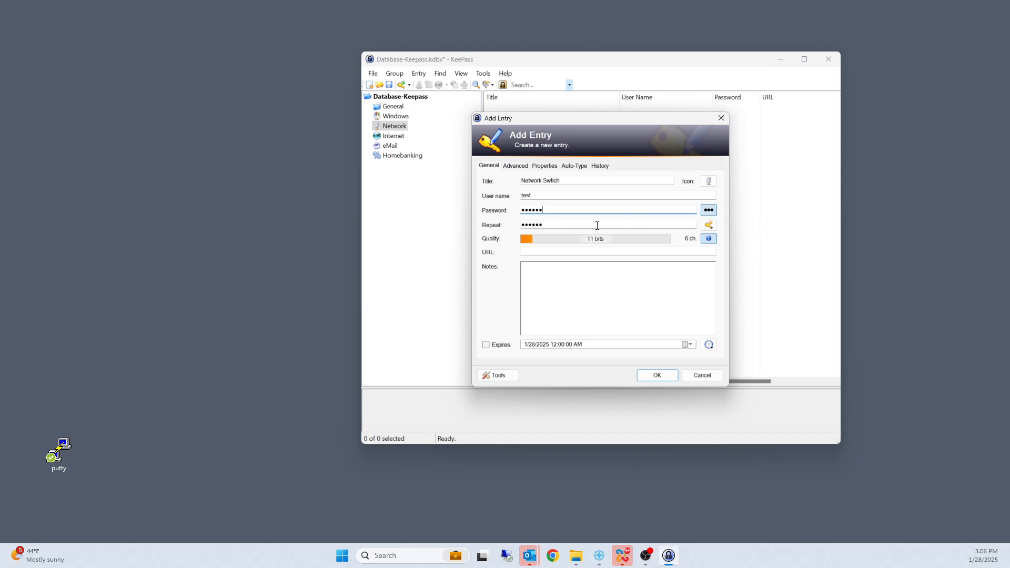
Step: Set the network switch entry's URL to 10.10.2.2 and save the entry
{"action": "left_click", "coordinate": [550, 251]}
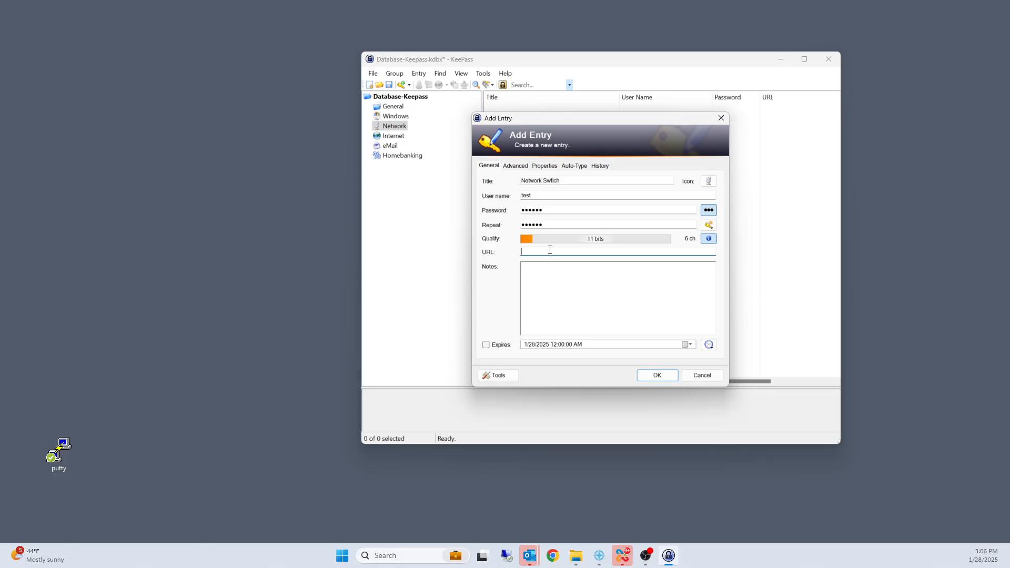
{"action": "type", "text": "10.10.2.2"}
{"action": "left_click", "coordinate": [640, 375]}
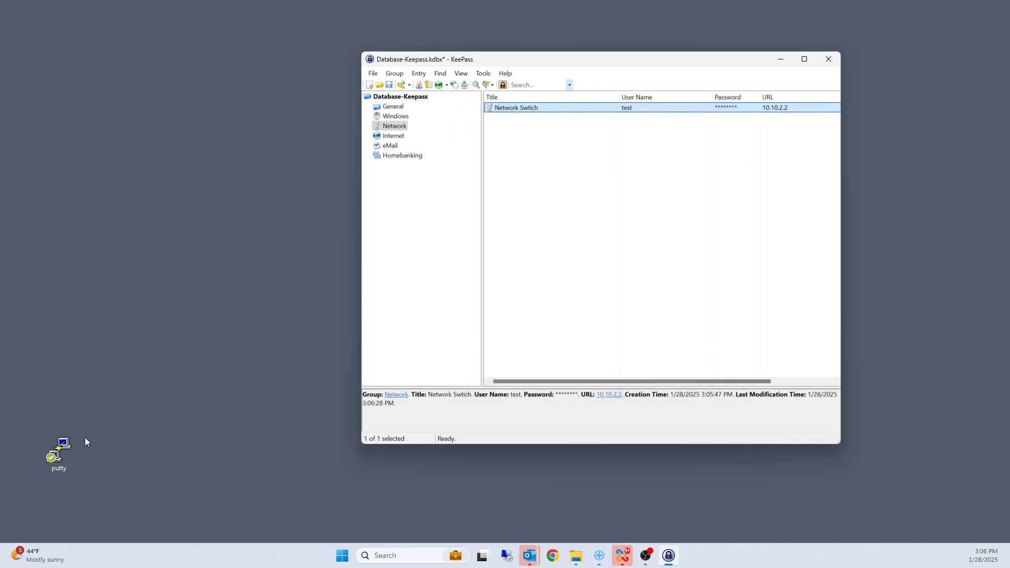
Step: Launch PuTTY, open an SSH connection to 10.10.2.2, and log in as test
{"action": "left_click", "coordinate": [63, 453]}
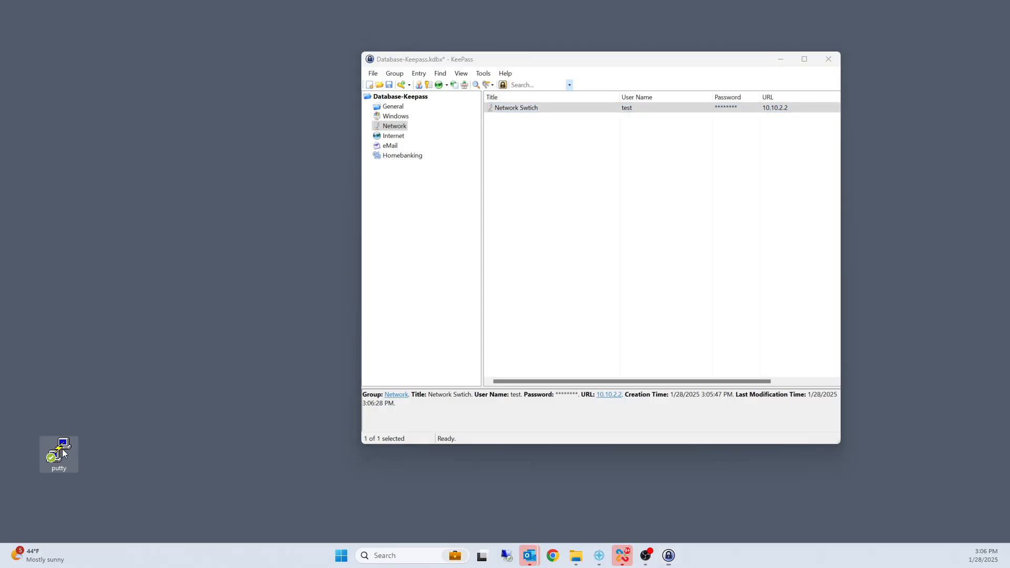
{"action": "double_click", "coordinate": [63, 452]}
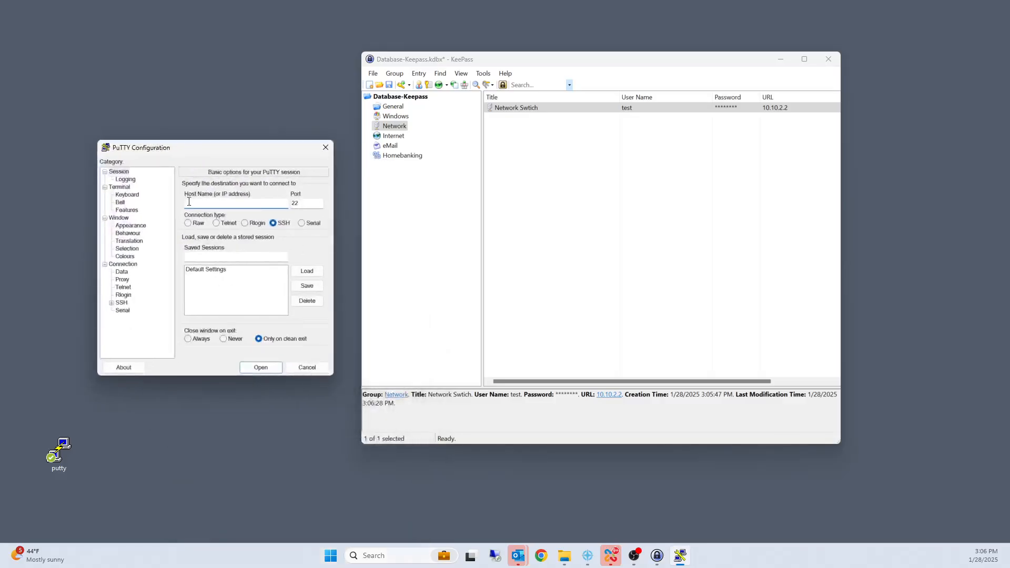
{"action": "type", "text": "10.10.12.2"}
{"action": "key", "text": "Return"}
{"action": "left_click", "coordinate": [537, 321]}
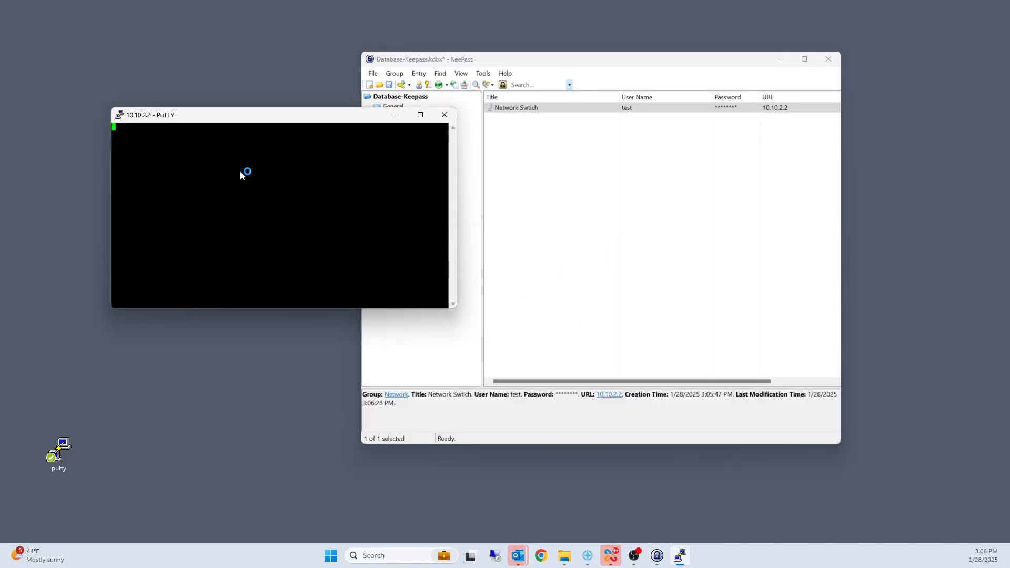
{"action": "left_click_drag", "start_coordinate": [200, 116], "coordinate": [135, 84]}
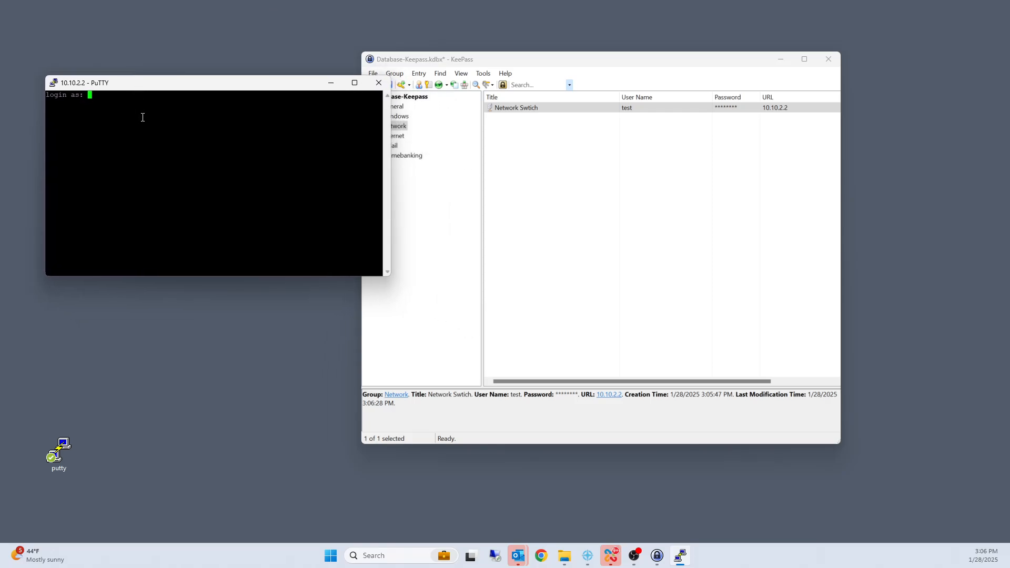
{"action": "type", "text": "test"}
{"action": "key", "text": "Return"}
Step: Open the Network Swtich entry in KeePass, unmask its password, and copy it
{"action": "left_click", "coordinate": [507, 109]}
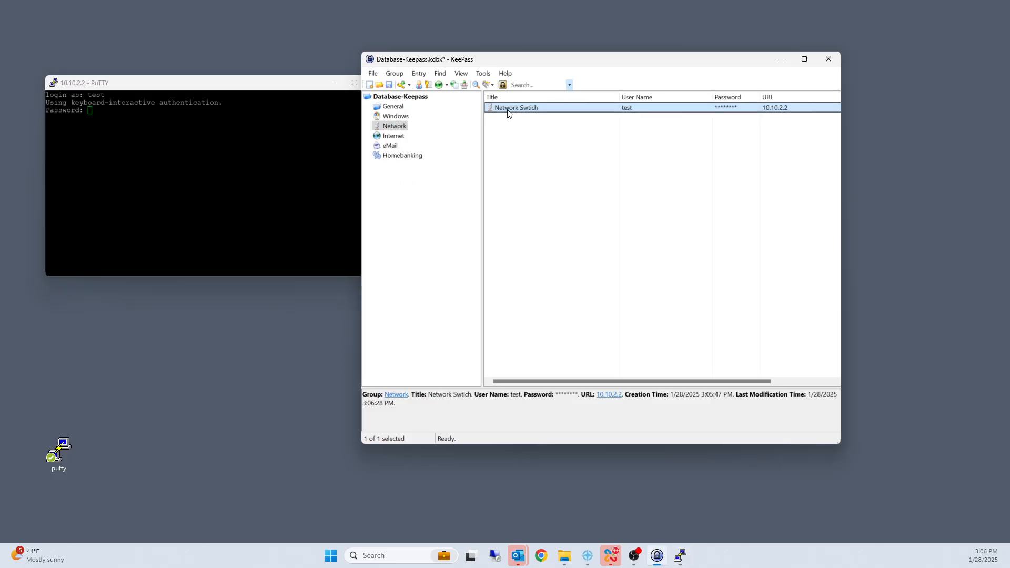
{"action": "right_click", "coordinate": [507, 109]}
{"action": "left_click", "coordinate": [544, 185]}
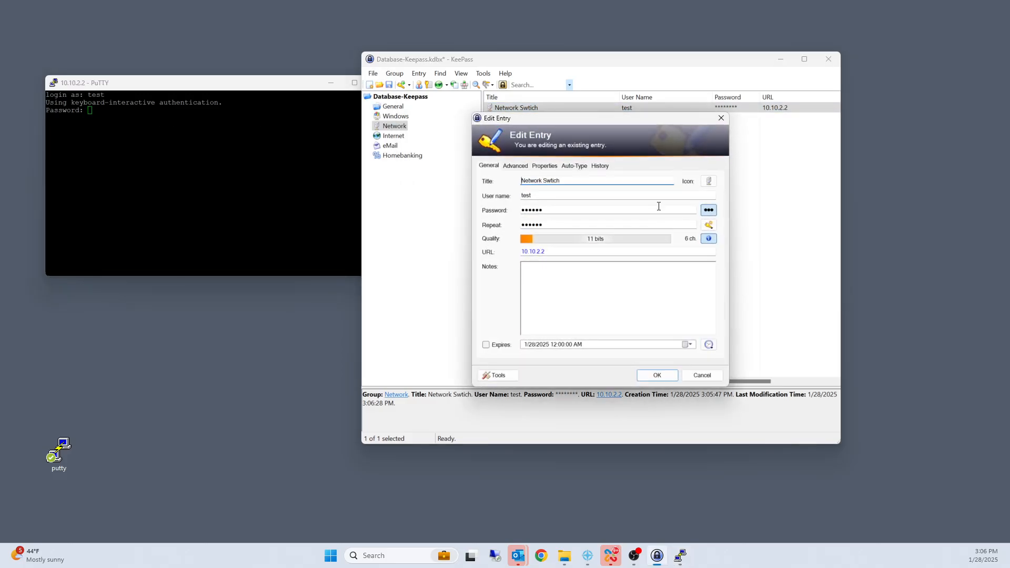
{"action": "left_click", "coordinate": [709, 210]}
{"action": "right_click", "coordinate": [530, 208]}
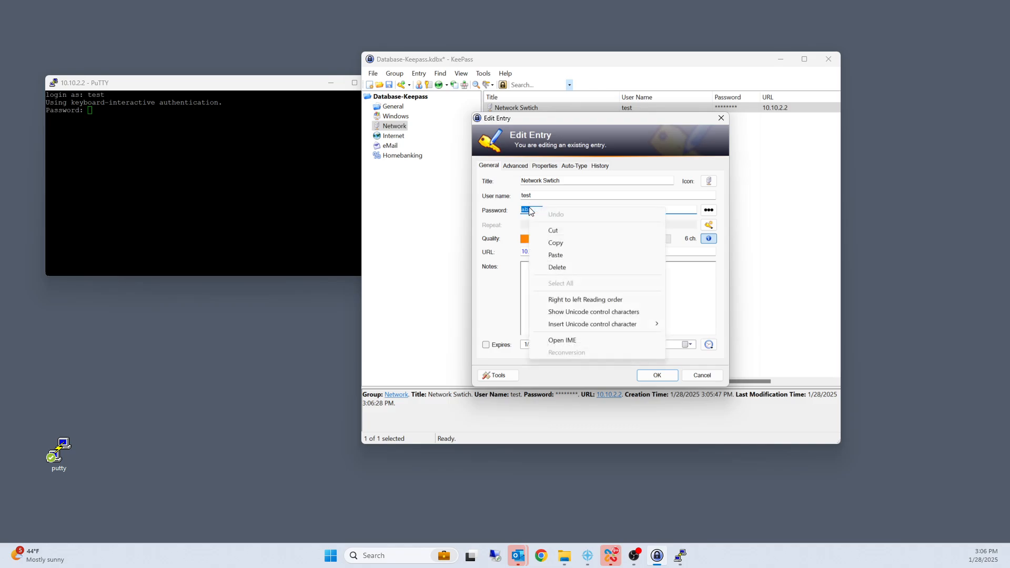
{"action": "left_click", "coordinate": [562, 239]}
Step: Paste the account password at the PuTTY prompt to log in to the switch, and close the session
{"action": "left_click", "coordinate": [266, 184]}
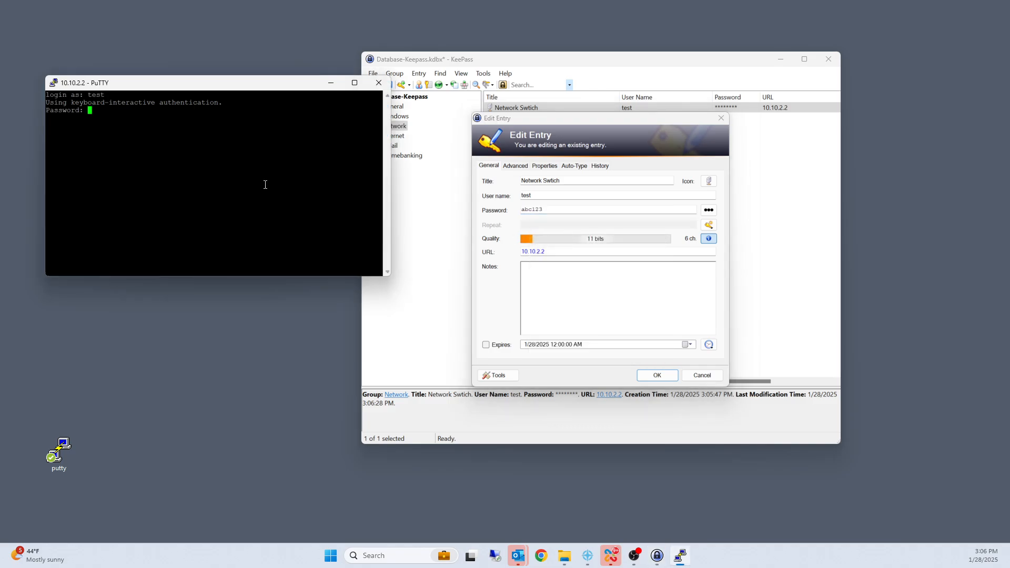
{"action": "right_click", "coordinate": [265, 185]}
{"action": "key", "text": "Return"}
{"action": "key", "text": "Return"}
{"action": "key", "text": "Return"}
{"action": "key", "text": "Return"}
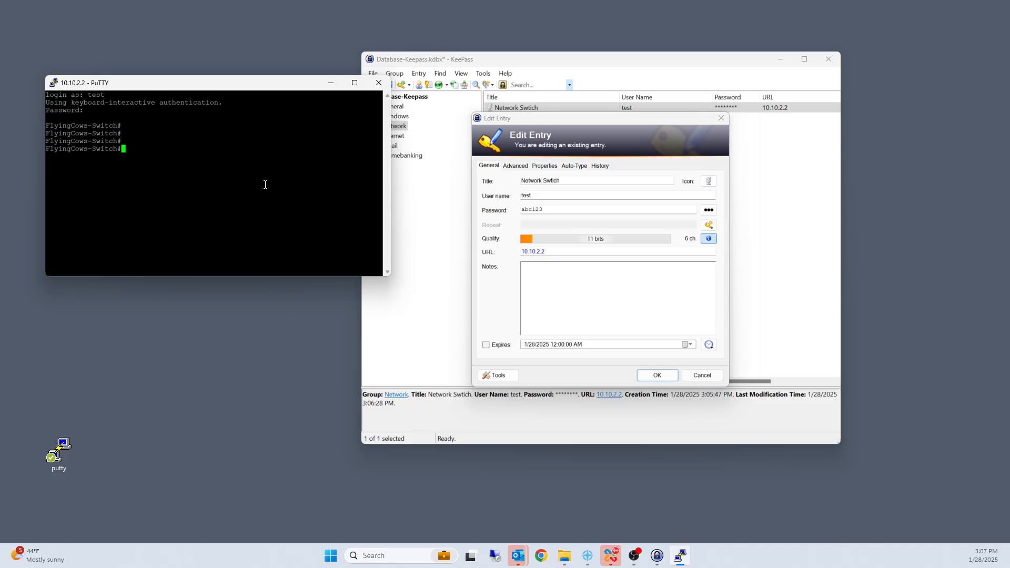
{"action": "left_click", "coordinate": [378, 85]}
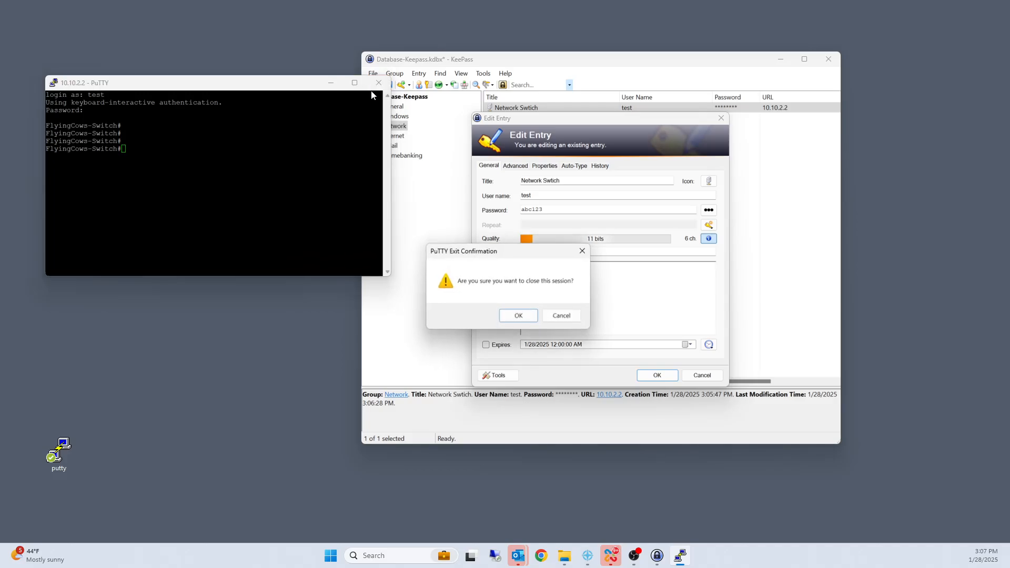
{"action": "left_click", "coordinate": [509, 316]}
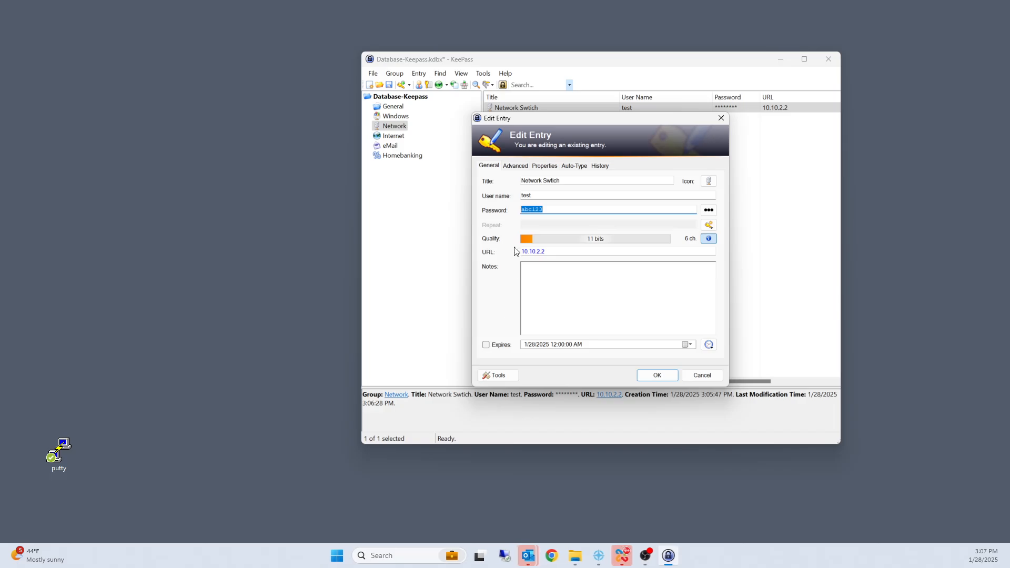
Step: Override the entry's default auto-type sequence, replacing {TAB} with {ENTER} between the user name and the password
{"action": "left_click", "coordinate": [514, 167]}
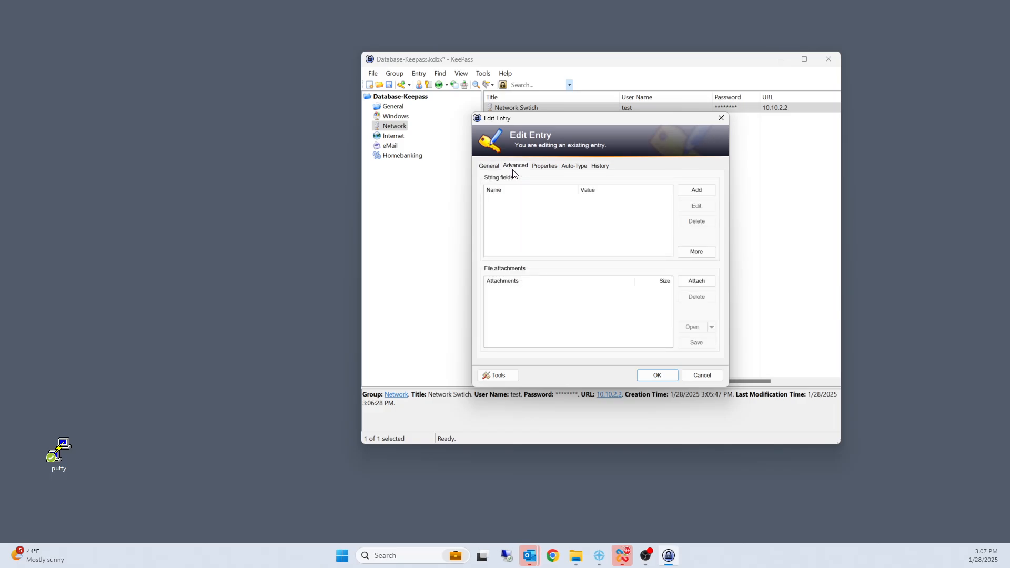
{"action": "left_click", "coordinate": [545, 166]}
{"action": "left_click", "coordinate": [566, 167]}
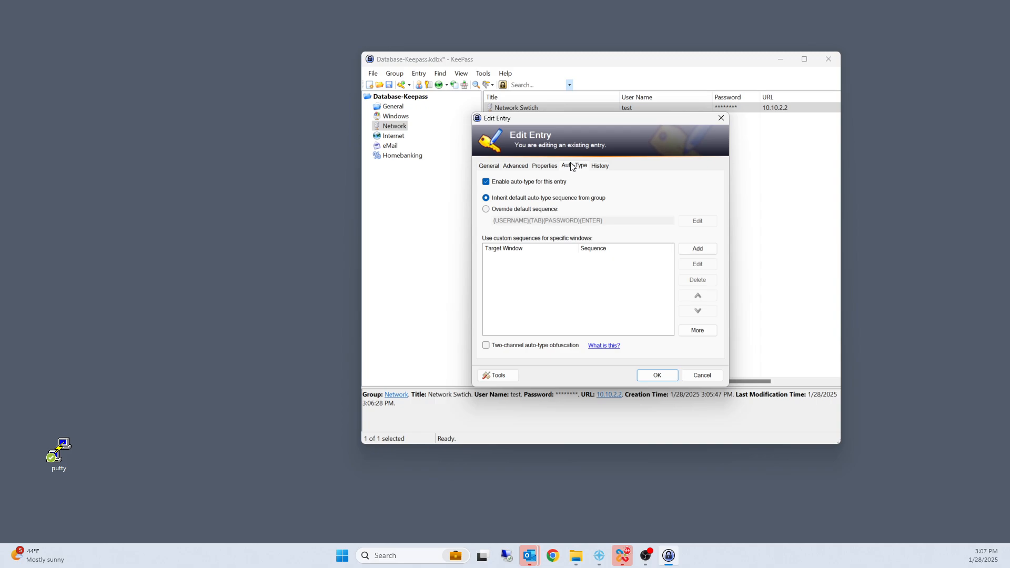
{"action": "left_click", "coordinate": [486, 210]}
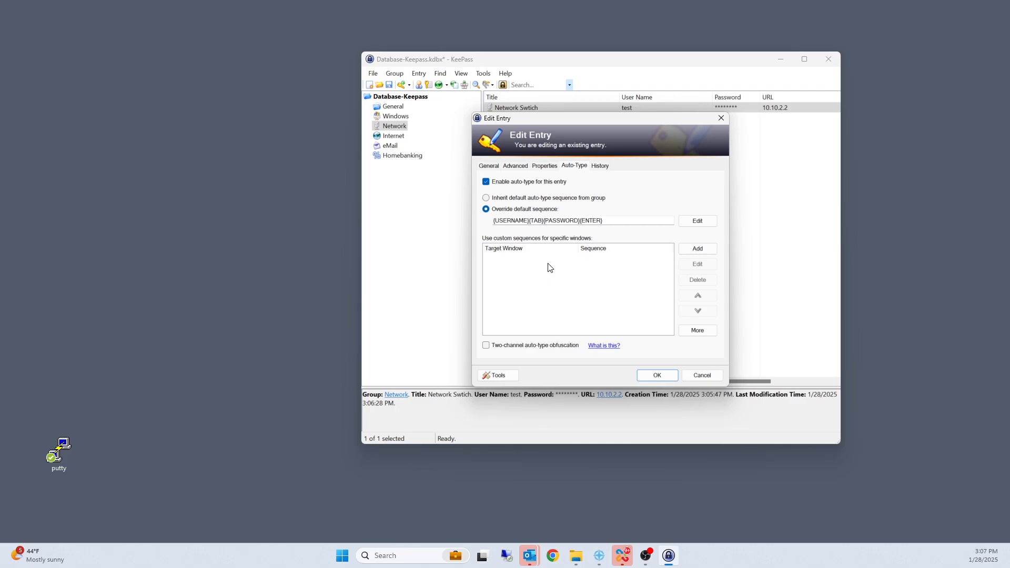
{"action": "left_click", "coordinate": [698, 221]}
{"action": "left_click_drag", "start_coordinate": [577, 131], "coordinate": [323, 94]}
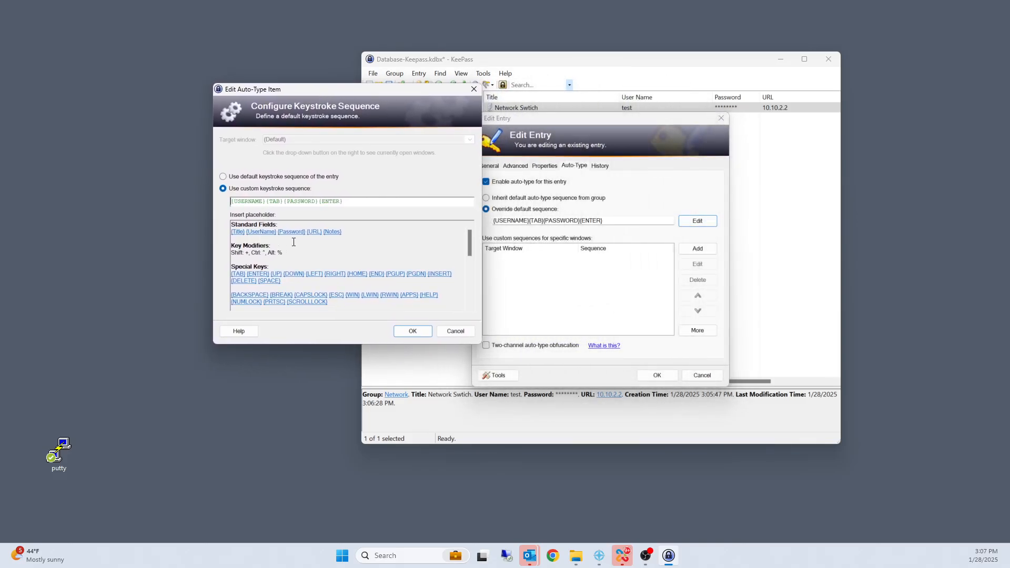
{"action": "left_click_drag", "start_coordinate": [471, 246], "coordinate": [472, 245]}
{"action": "key", "text": "BackSpace"}
{"action": "key", "text": "BackSpace"}
{"action": "key", "text": "BackSpace"}
{"action": "type", "text": "ENTER"}
Step: Insert the {DELAY 1000} placeholder before {PASSWORD} in the keystroke sequence and accept it
{"action": "left_click_drag", "start_coordinate": [469, 244], "coordinate": [466, 276]}
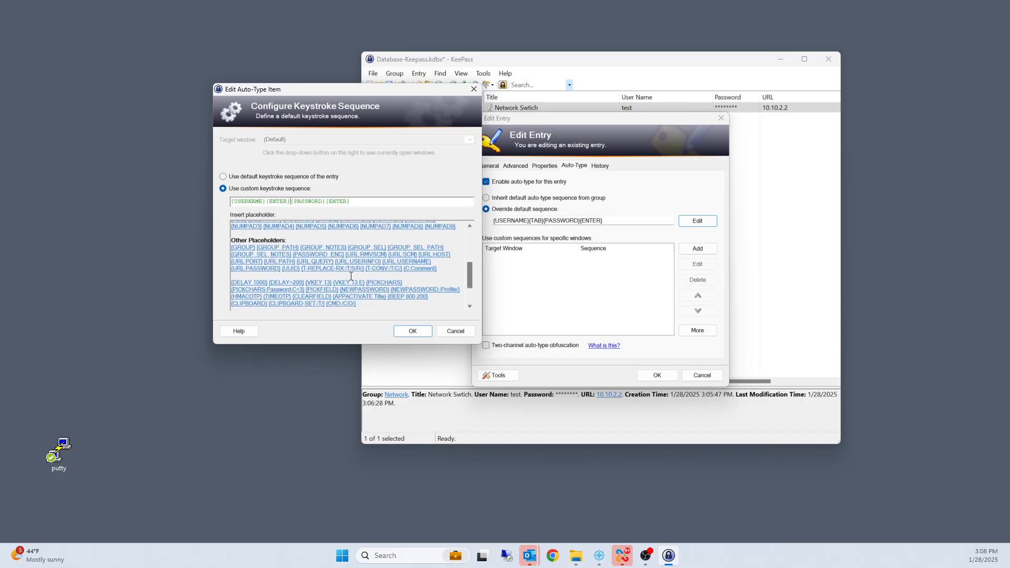
{"action": "left_click", "coordinate": [244, 284]}
{"action": "left_click", "coordinate": [412, 331]}
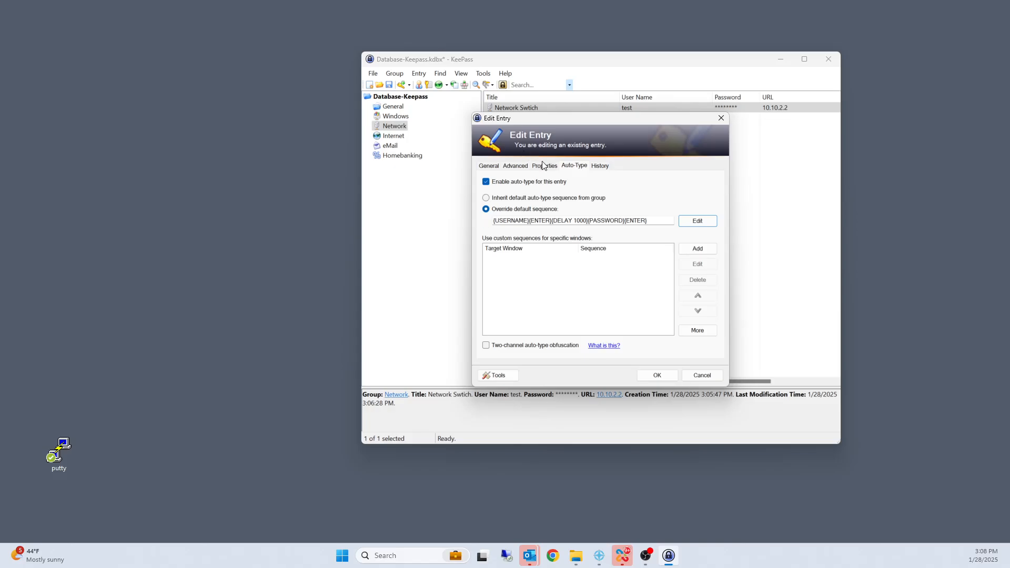
{"action": "left_click", "coordinate": [544, 166]}
{"action": "left_click", "coordinate": [526, 166]}
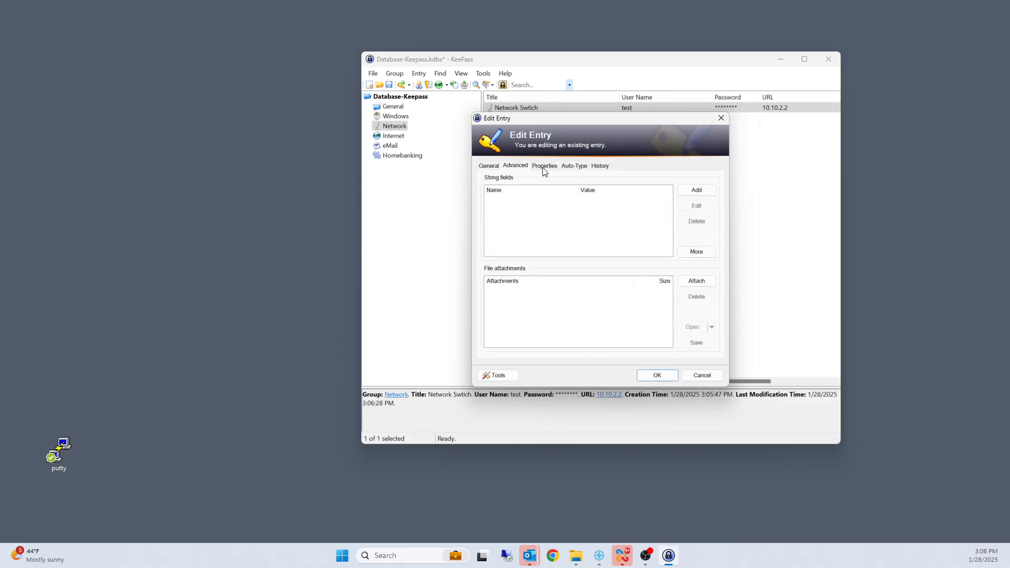
{"action": "left_click", "coordinate": [543, 169]}
{"action": "left_click", "coordinate": [570, 172]}
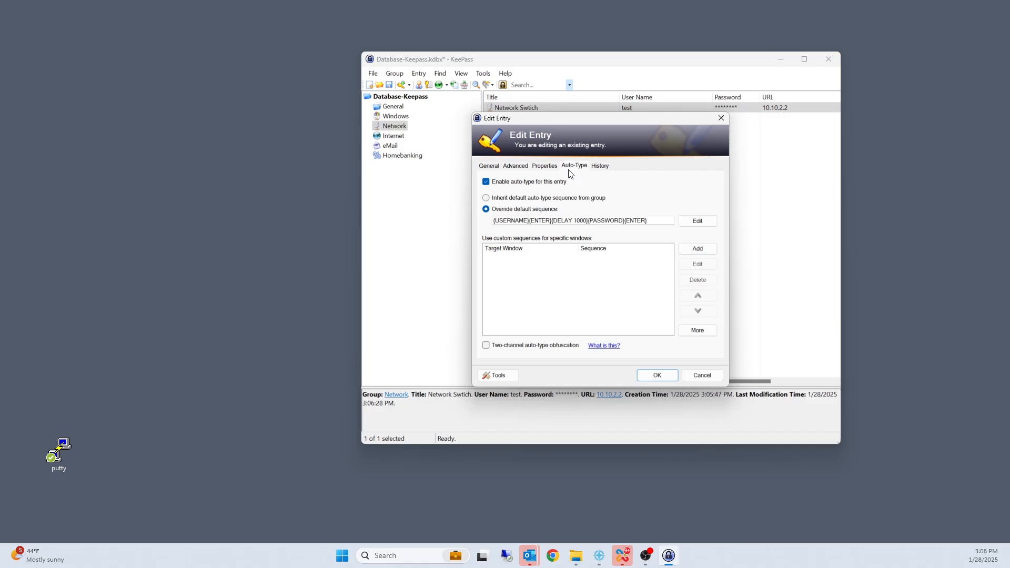
{"action": "left_click", "coordinate": [687, 248]}
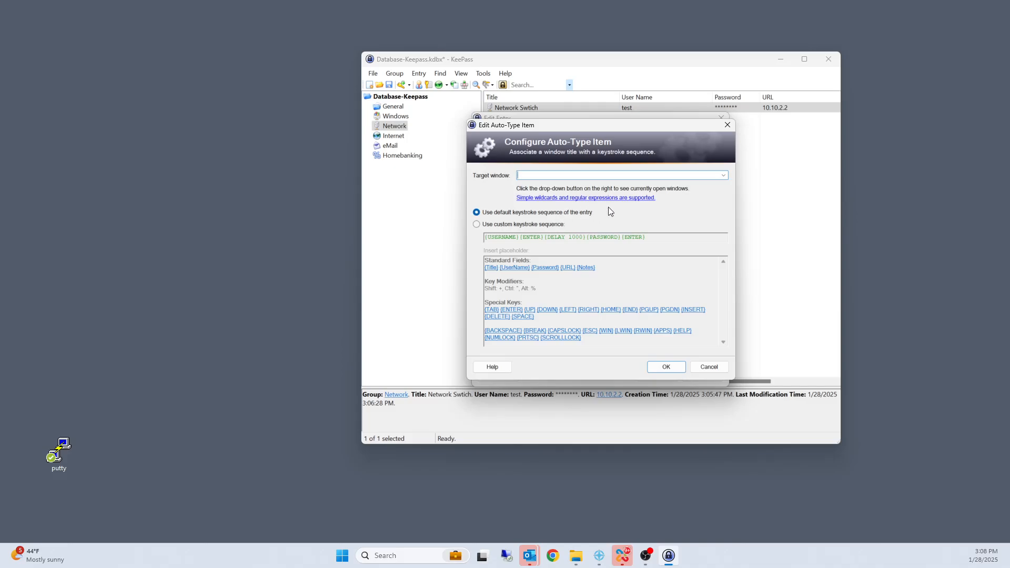
{"action": "left_click", "coordinate": [724, 177]}
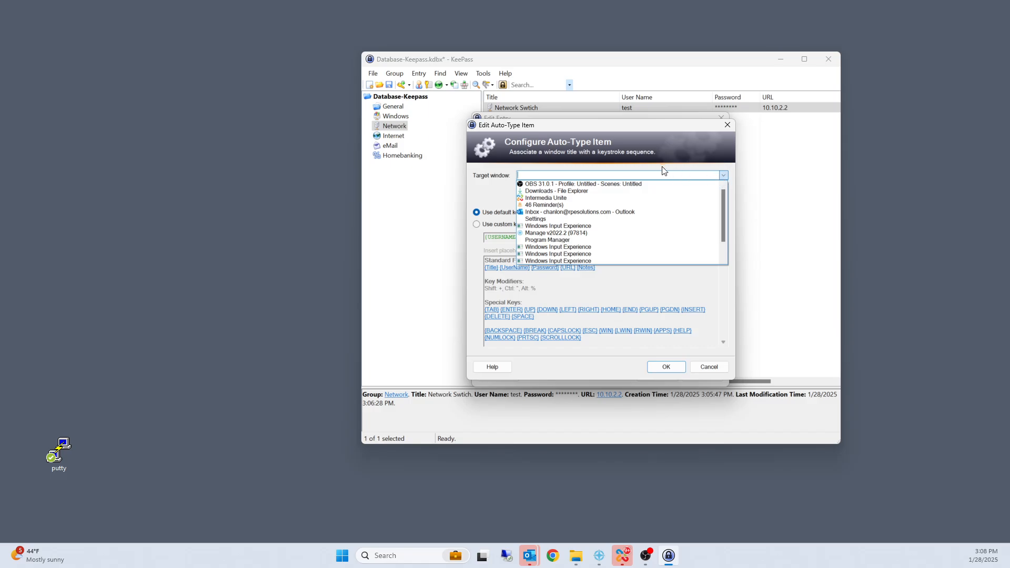
{"action": "scroll", "coordinate": [656, 169], "scroll_direction": "down", "scroll_amount": 1}
{"action": "type", "text": "pu"}
{"action": "key", "text": "BackSpace"}
{"action": "key", "text": "BackSpace"}
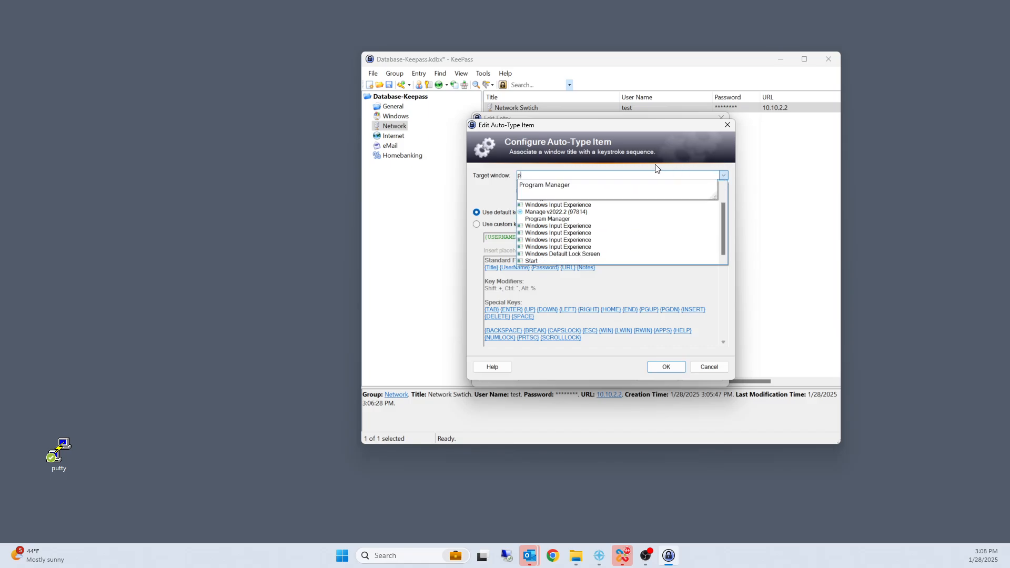
Step: Launch PuTTY and discard the open auto-type item after checking its list of target windows
{"action": "double_click", "coordinate": [74, 446]}
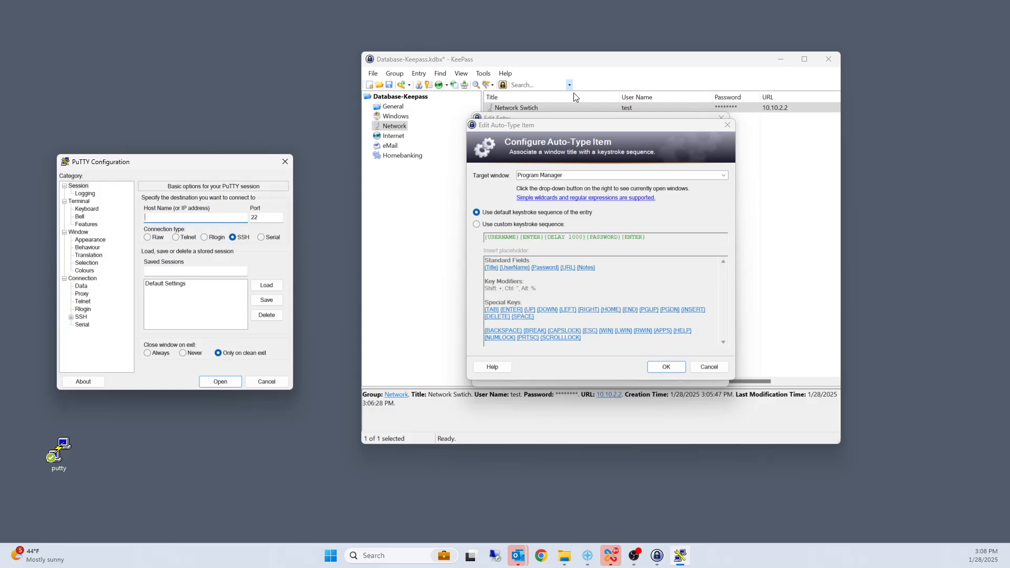
{"action": "left_click", "coordinate": [607, 173]}
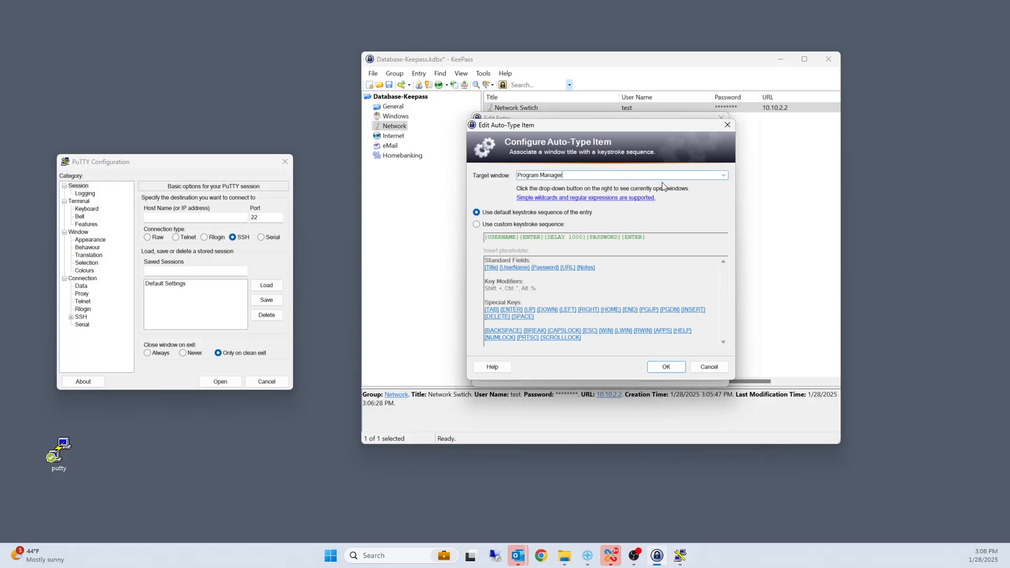
{"action": "left_click", "coordinate": [724, 175]}
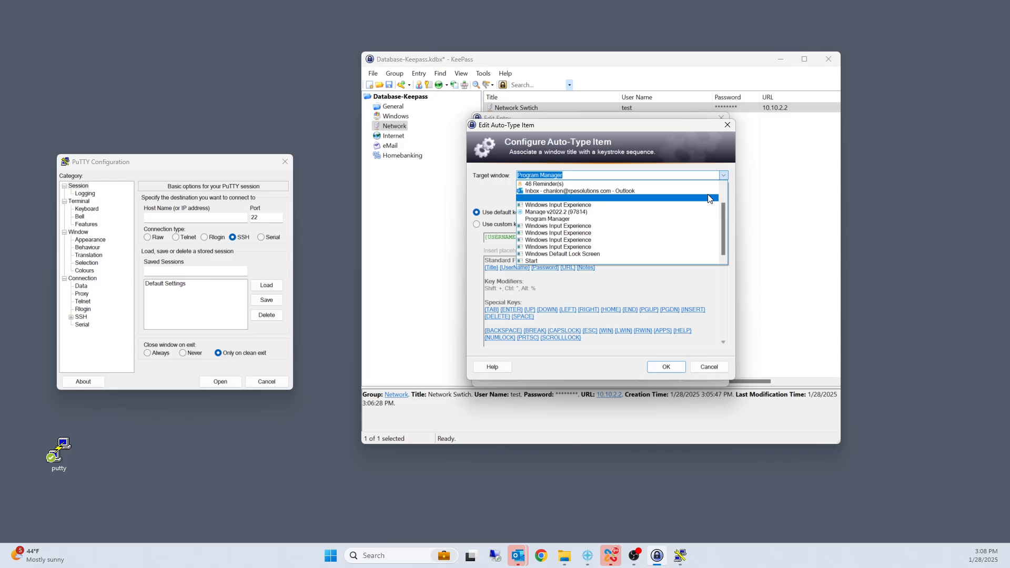
{"action": "scroll", "coordinate": [684, 232], "scroll_direction": "up", "scroll_amount": 1}
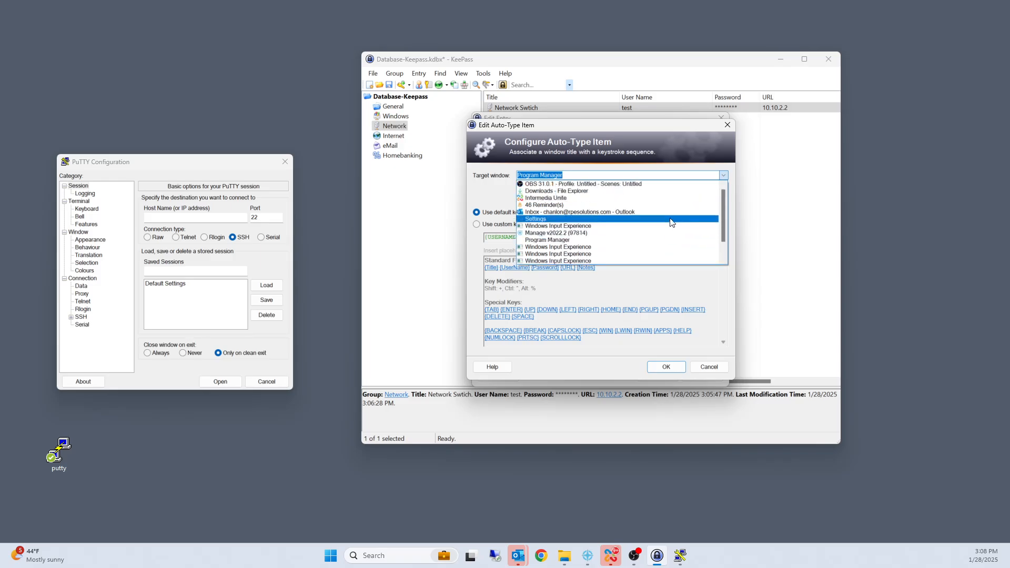
{"action": "scroll", "coordinate": [670, 222], "scroll_direction": "down", "scroll_amount": 1}
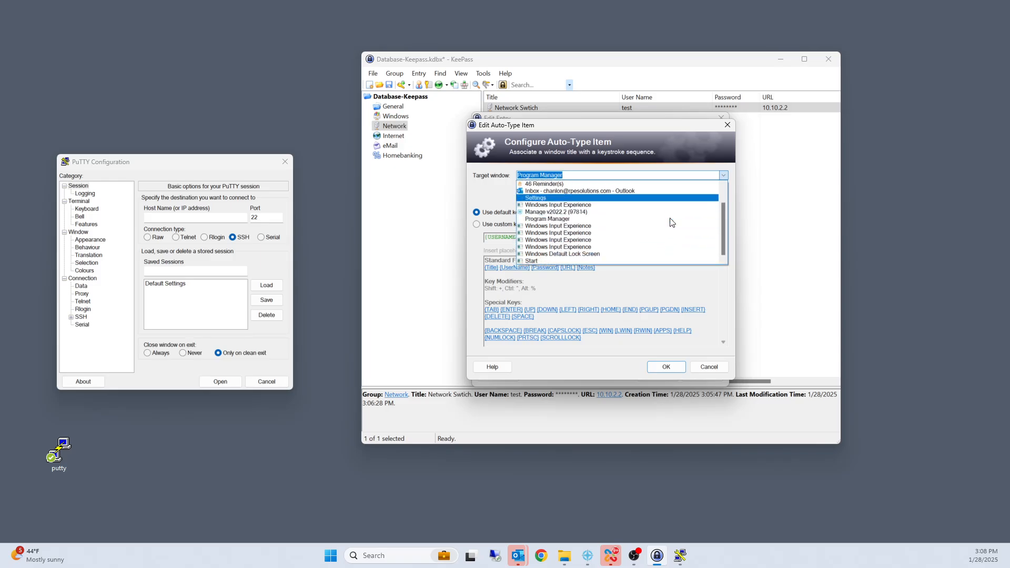
{"action": "scroll", "coordinate": [671, 222], "scroll_direction": "up", "scroll_amount": 1}
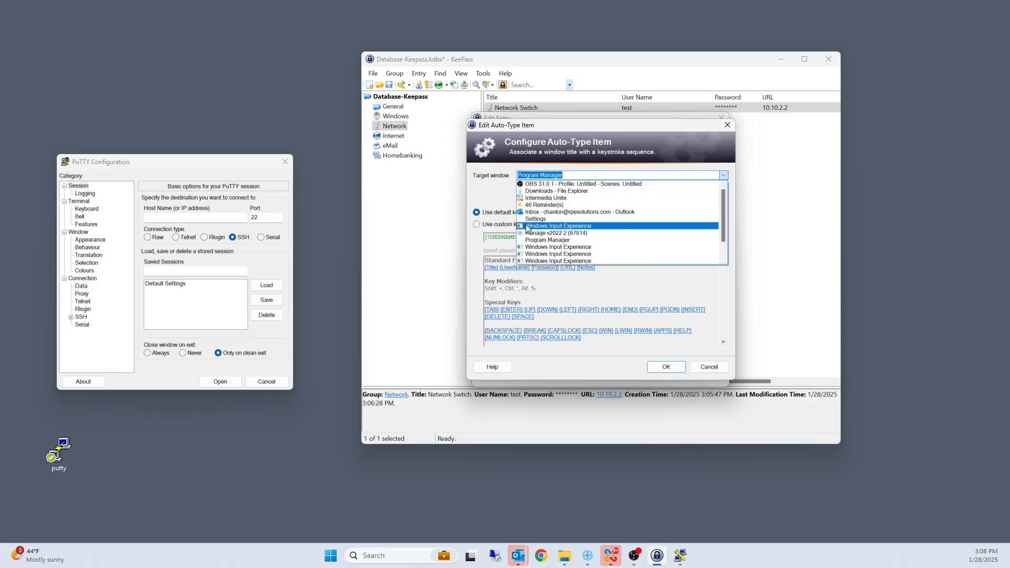
{"action": "left_click", "coordinate": [416, 266]}
{"action": "left_click", "coordinate": [708, 366]}
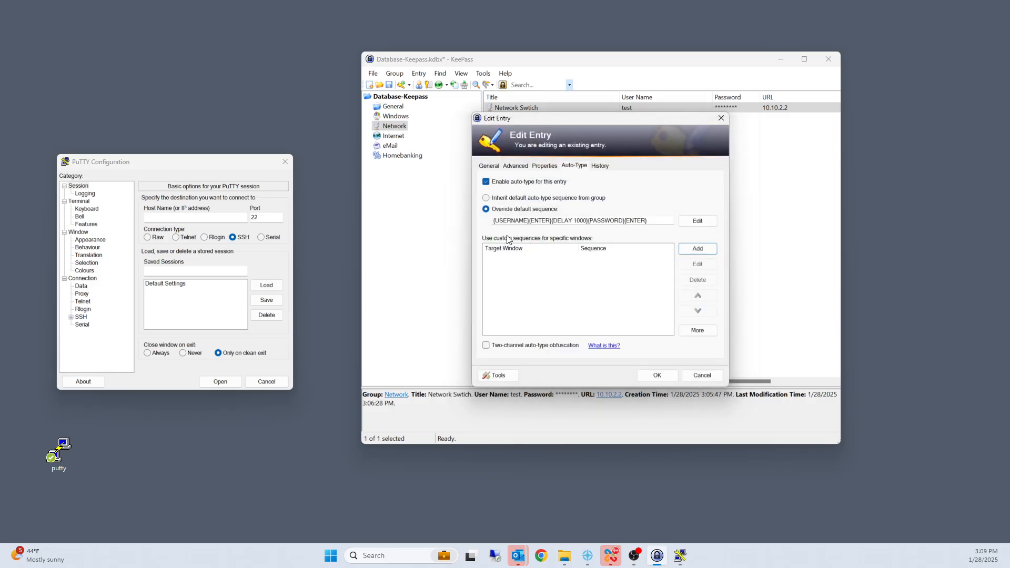
{"action": "left_click", "coordinate": [700, 248]}
{"action": "left_click", "coordinate": [724, 177]}
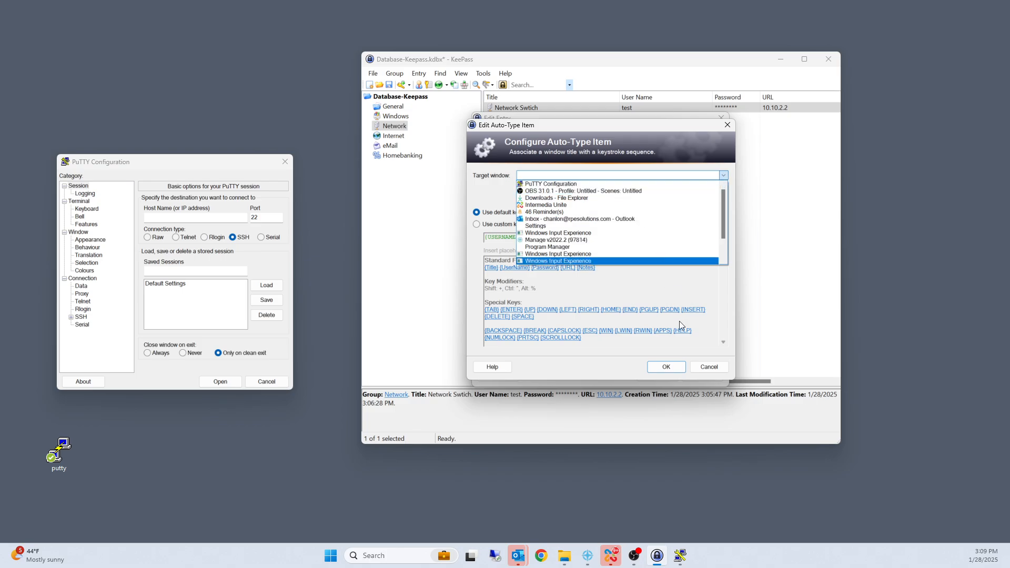
{"action": "left_click", "coordinate": [699, 367]}
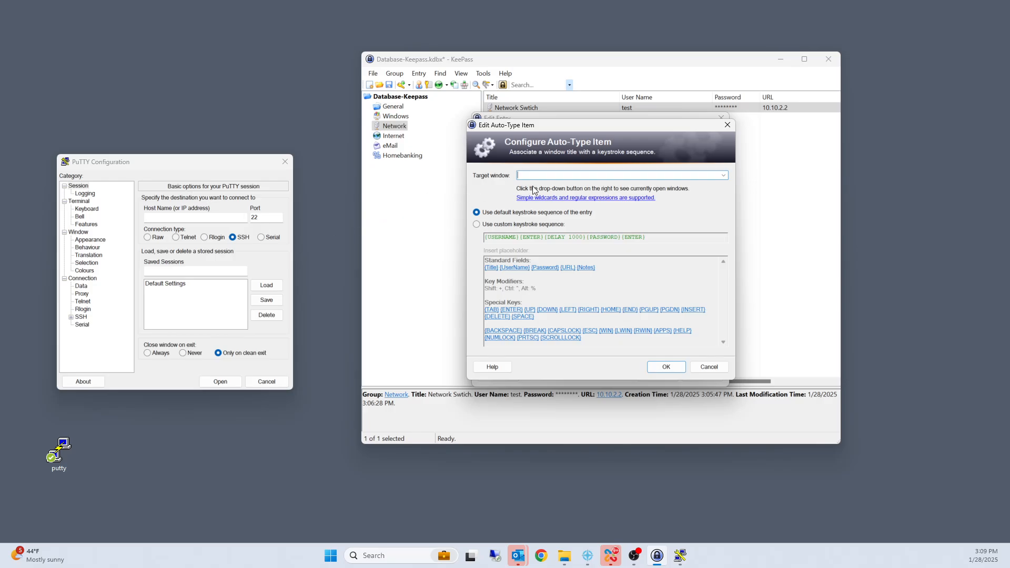
{"action": "left_click", "coordinate": [699, 367]}
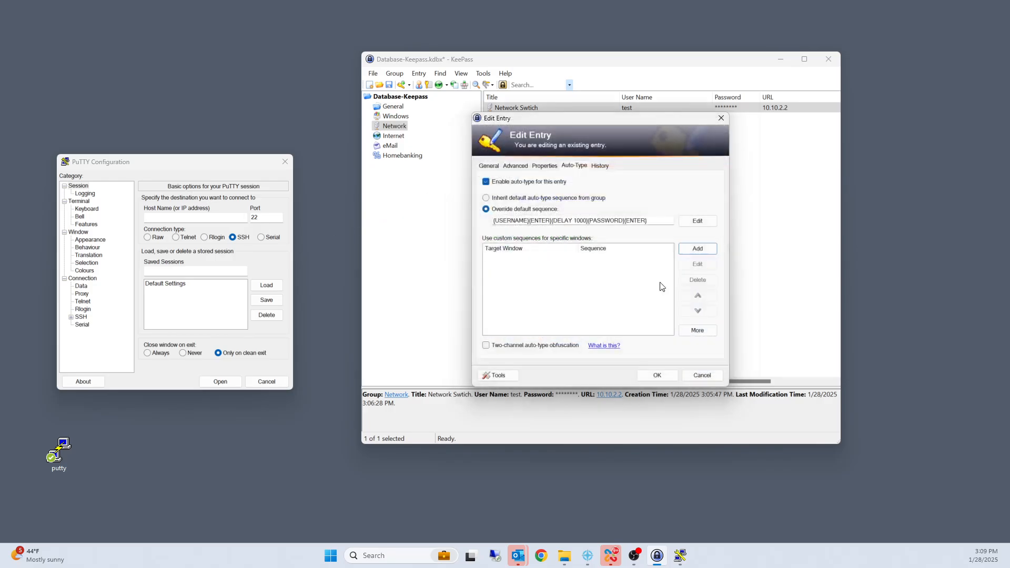
Step: Add a custom auto-type item to the entry with PuTTY Configuration as its target window
{"action": "left_click", "coordinate": [698, 254]}
{"action": "left_click", "coordinate": [724, 175]}
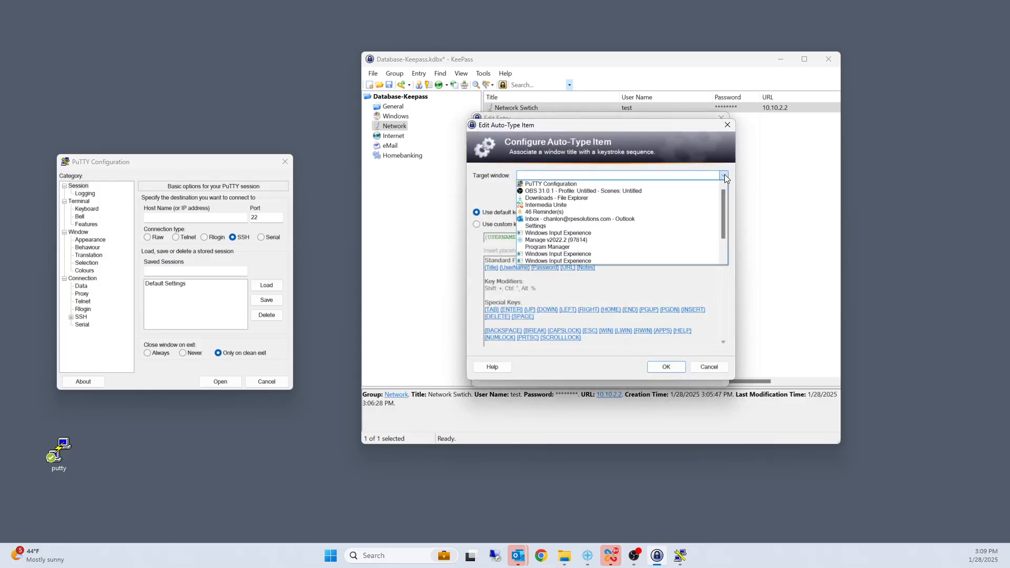
{"action": "left_click", "coordinate": [627, 185]}
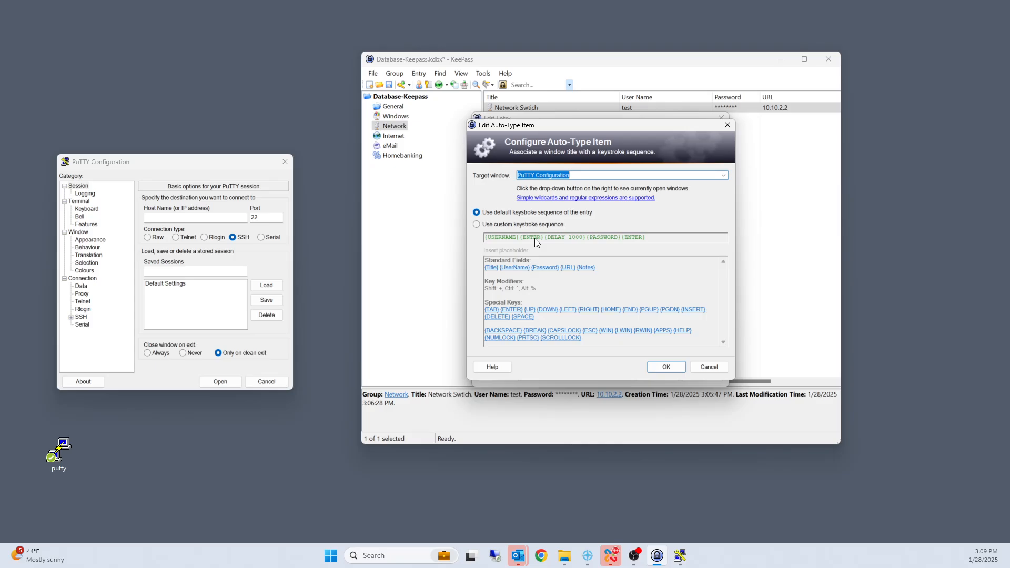
{"action": "left_click", "coordinate": [194, 218]}
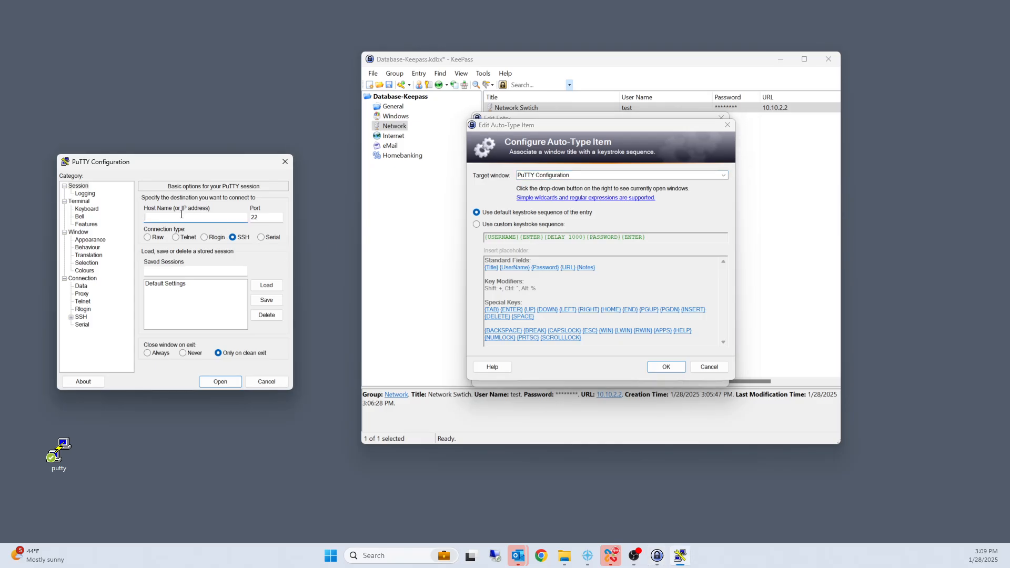
{"action": "left_click", "coordinate": [513, 239]}
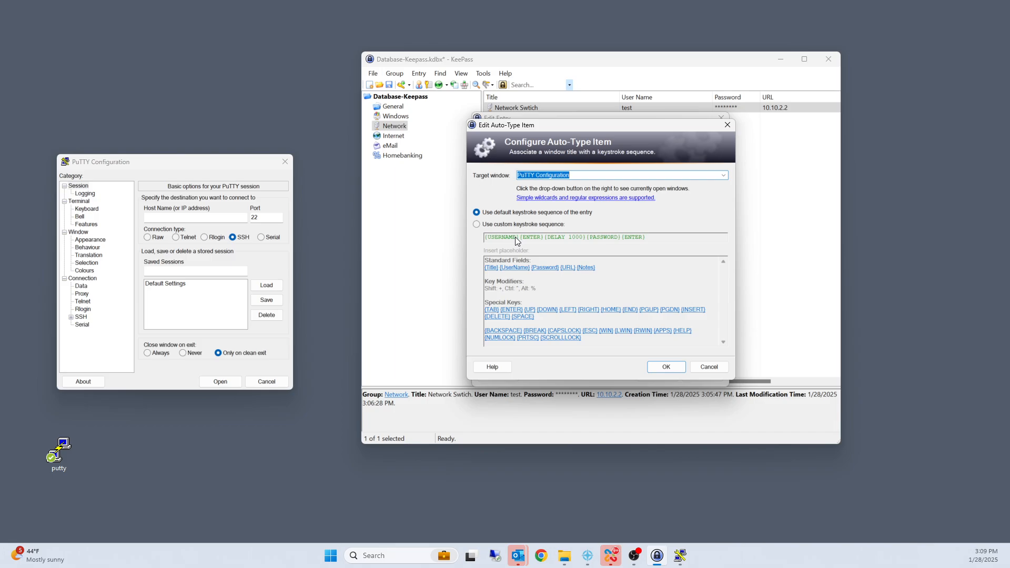
Step: Switch the item to a custom keystroke sequence and insert the {URL} placeholder at its start
{"action": "left_click", "coordinate": [476, 224]}
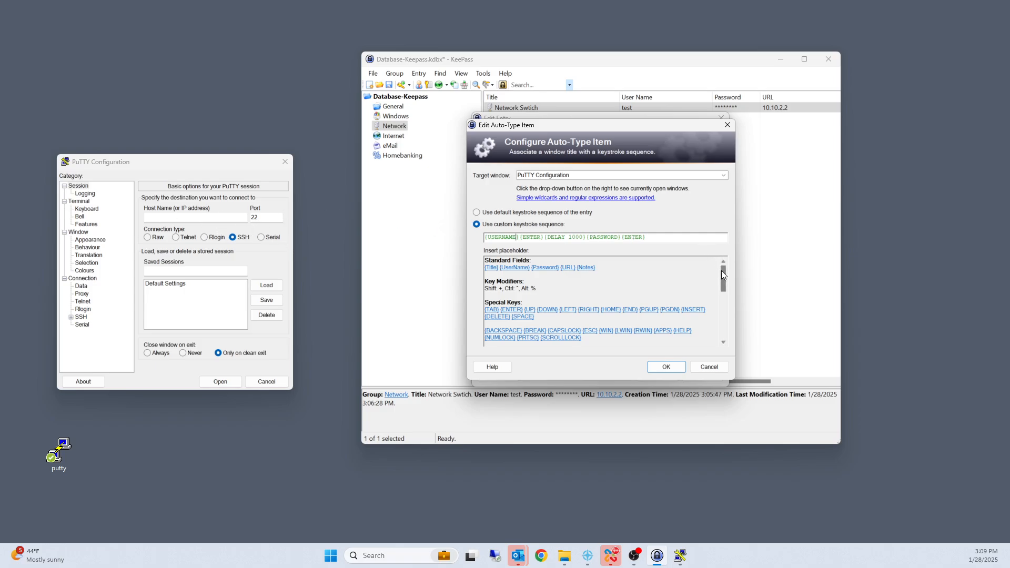
{"action": "left_click_drag", "start_coordinate": [722, 270], "coordinate": [721, 287]}
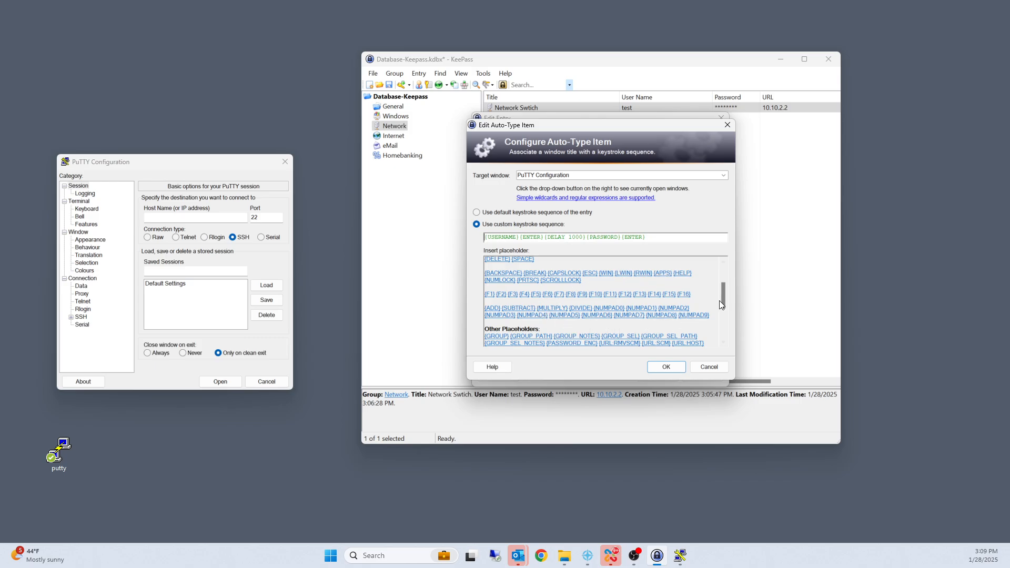
{"action": "left_click_drag", "start_coordinate": [721, 299], "coordinate": [722, 267]}
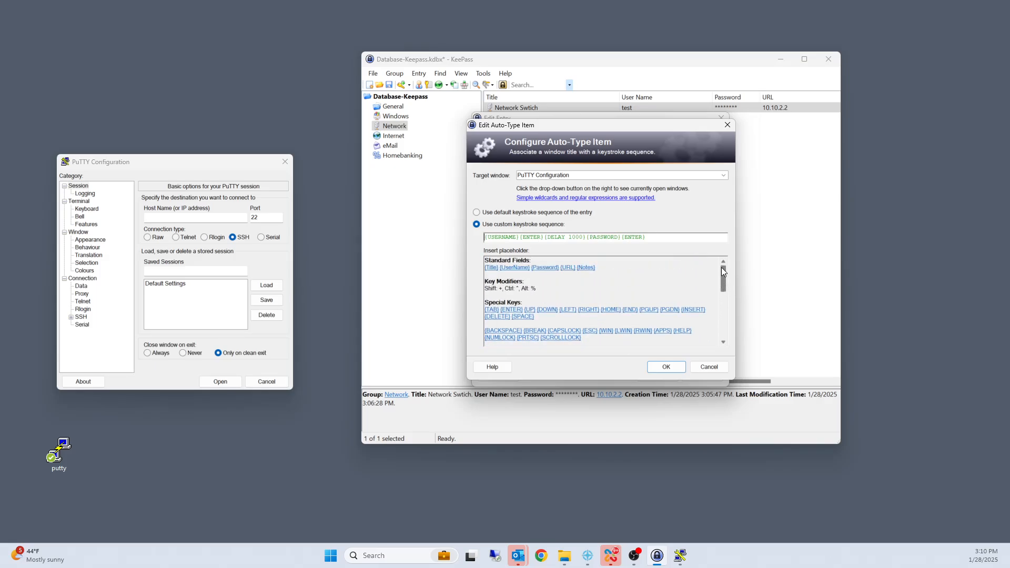
{"action": "left_click", "coordinate": [570, 268]}
Step: Insert the {DELAY 1000} placeholder directly after {URL}, and save the auto-type item and the entry
{"action": "left_click", "coordinate": [502, 237]}
{"action": "left_click_drag", "start_coordinate": [723, 283], "coordinate": [721, 315]}
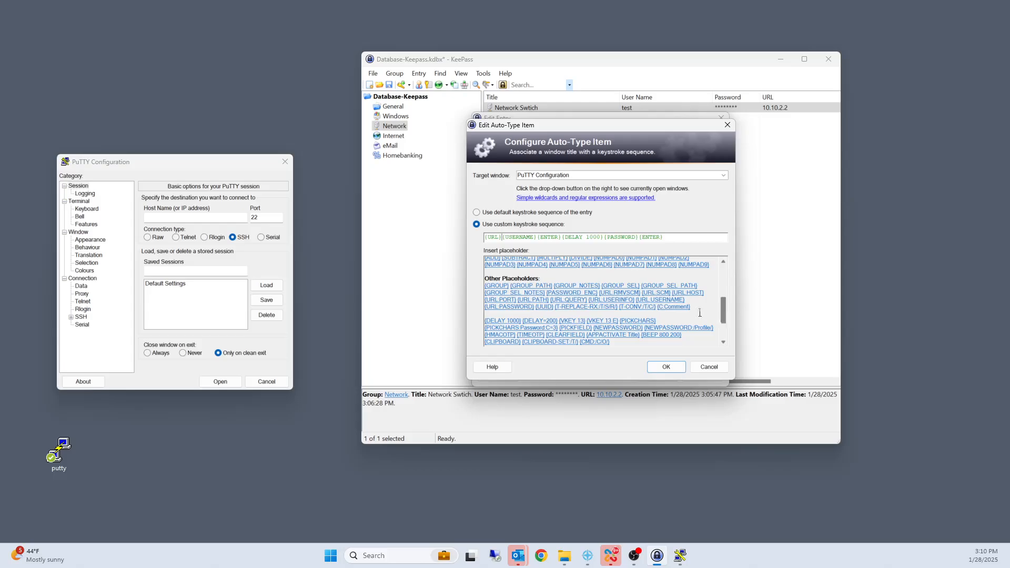
{"action": "left_click", "coordinate": [517, 325]}
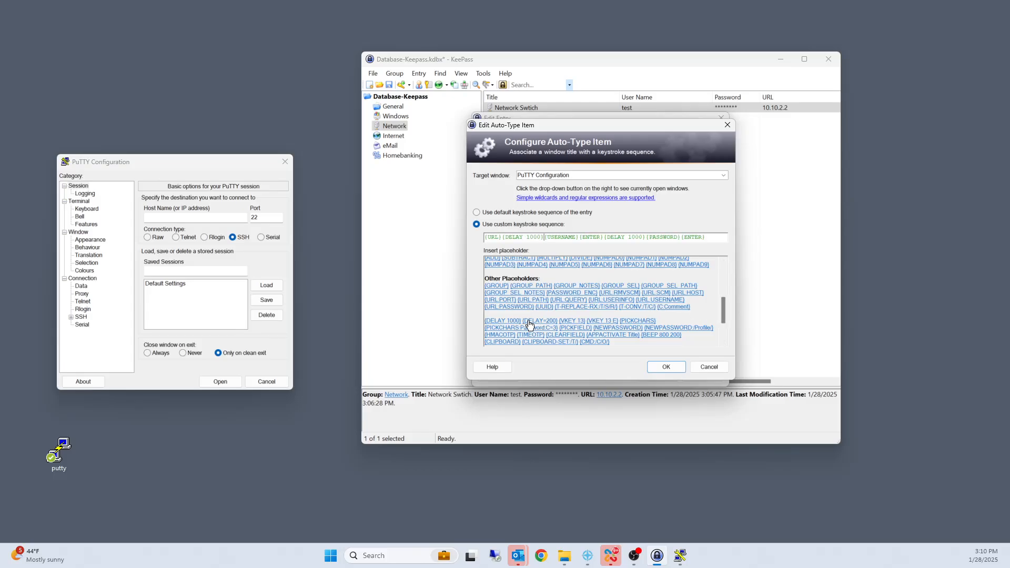
{"action": "left_click", "coordinate": [666, 366]}
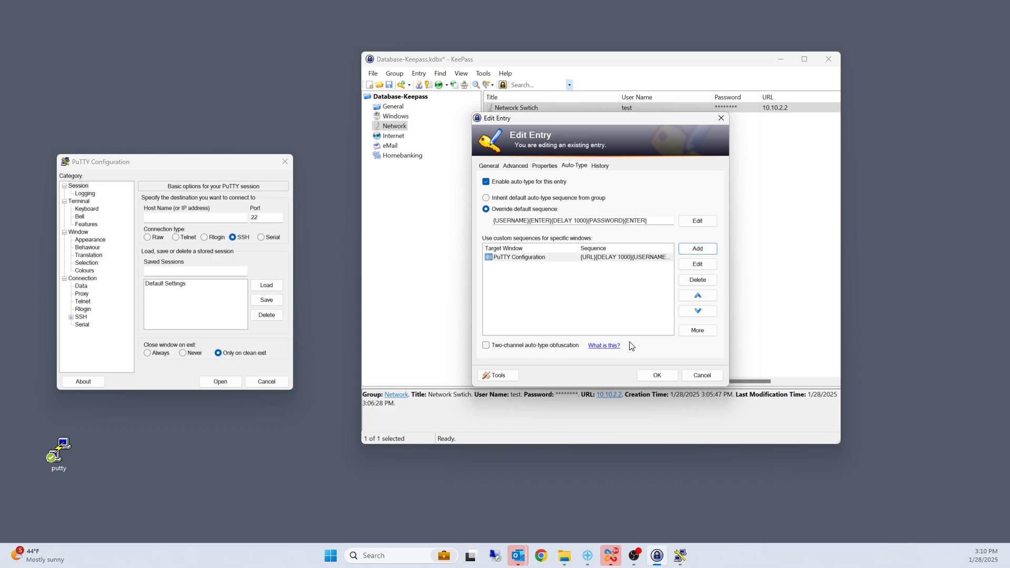
{"action": "left_click", "coordinate": [654, 375]}
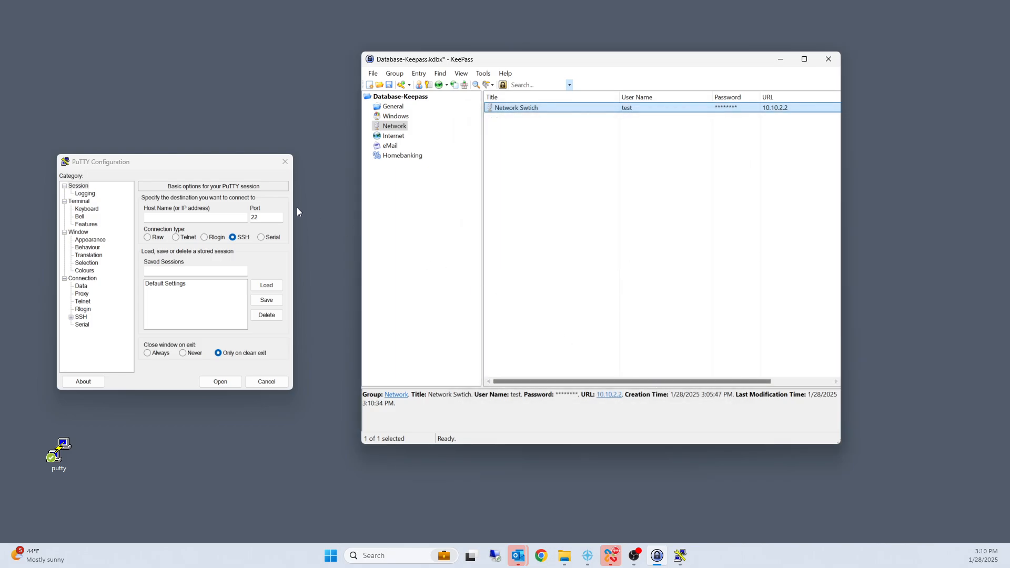
Step: Close the PuTTY configuration window and try to perform auto-type with the network switch entry
{"action": "left_click", "coordinate": [285, 161]}
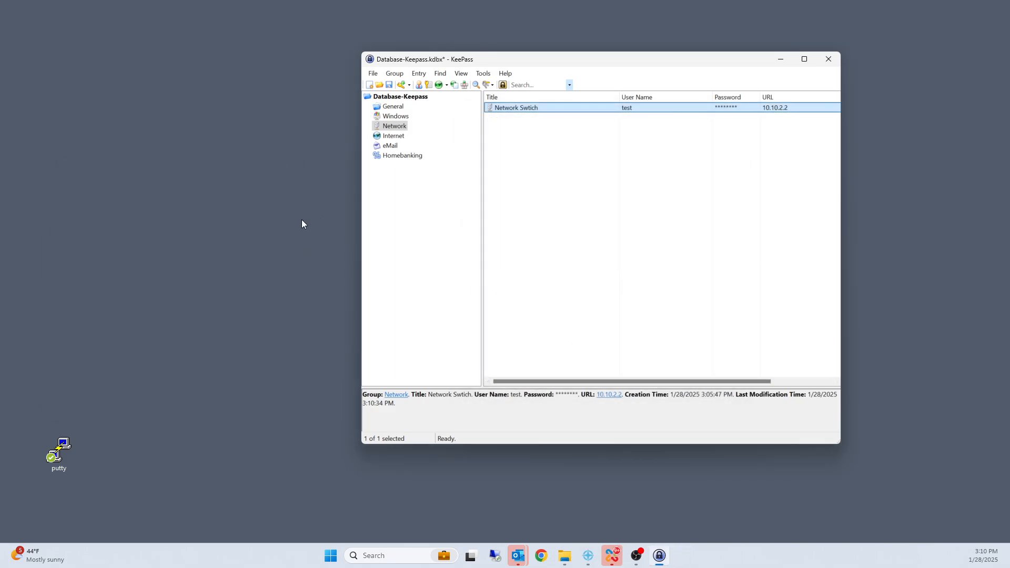
{"action": "right_click", "coordinate": [510, 108]}
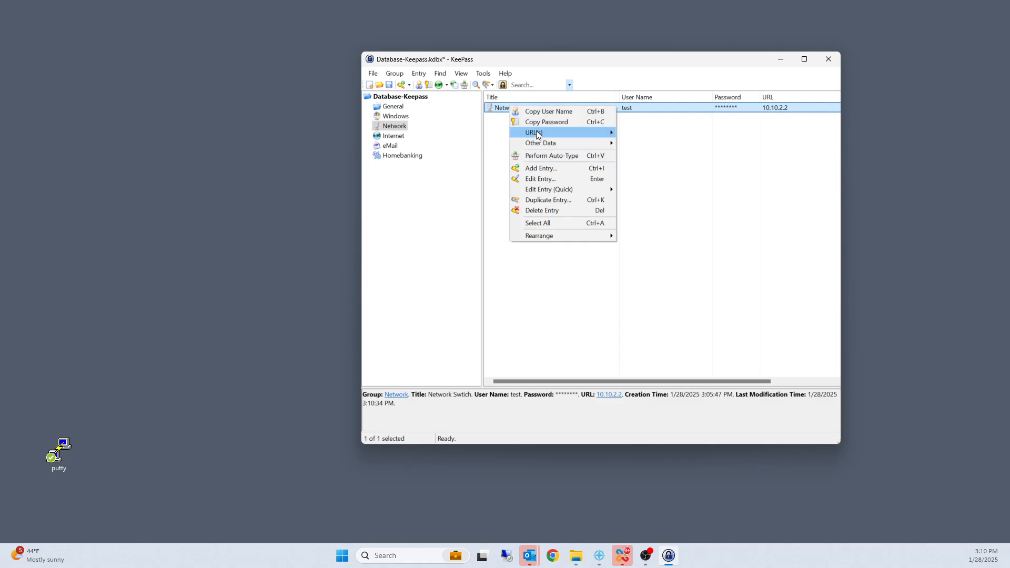
{"action": "mouse_move", "coordinate": [538, 134]}
{"action": "left_click", "coordinate": [542, 156]}
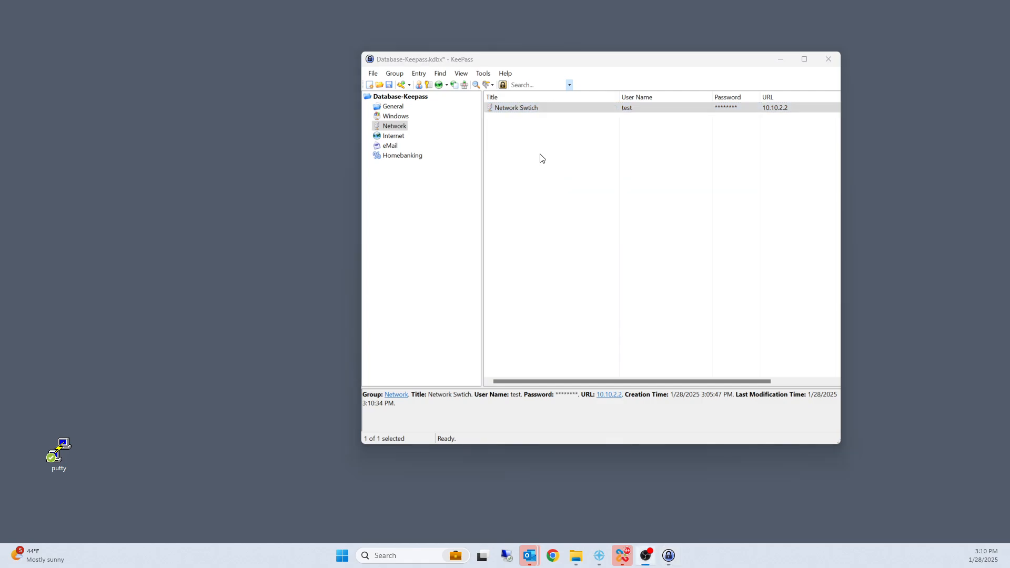
Step: Launch PuTTY and try to auto-type the network switch entry into its configuration window
{"action": "left_click", "coordinate": [535, 109]}
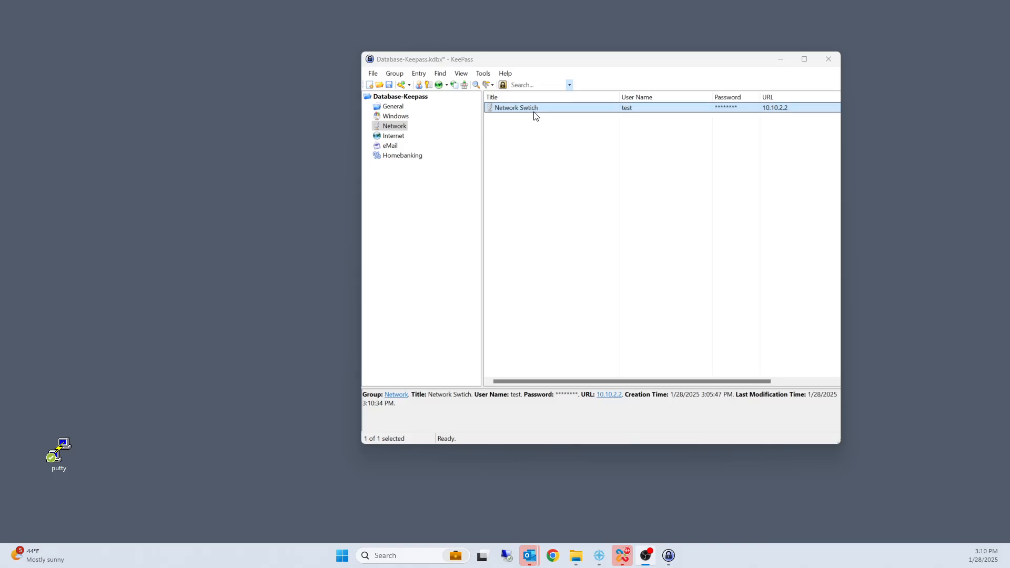
{"action": "right_click", "coordinate": [534, 112]}
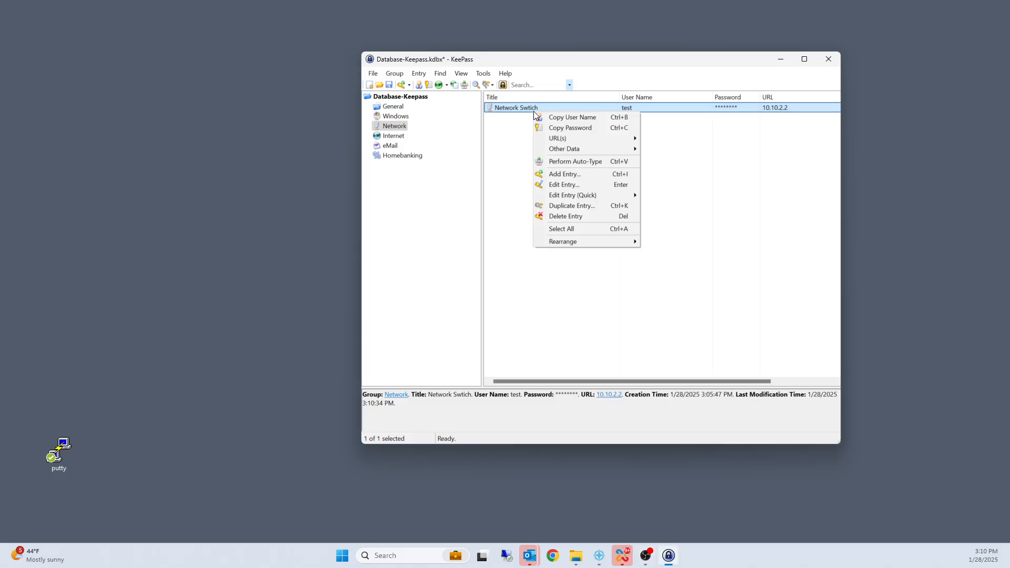
{"action": "double_click", "coordinate": [58, 451]}
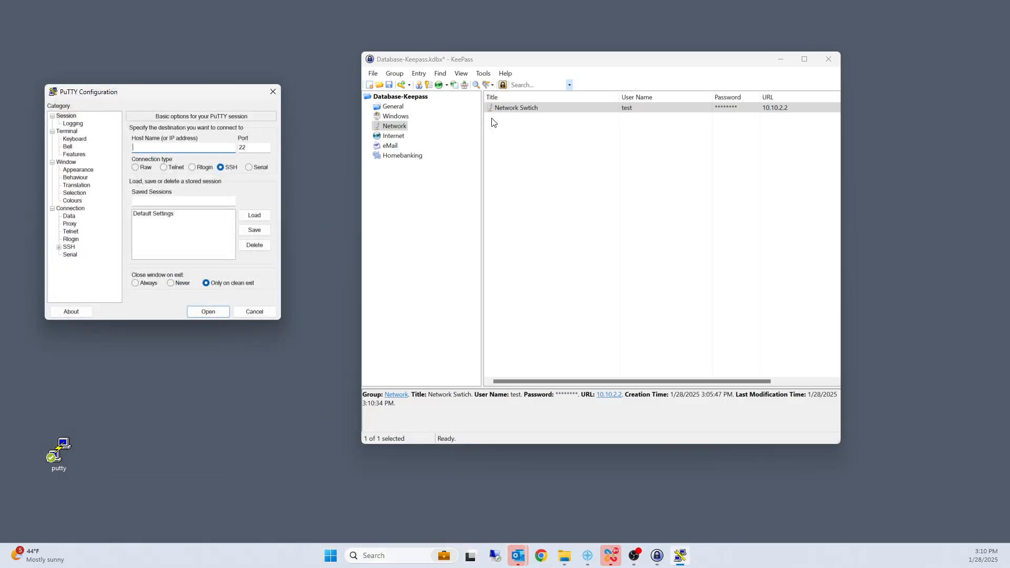
{"action": "right_click", "coordinate": [503, 105]}
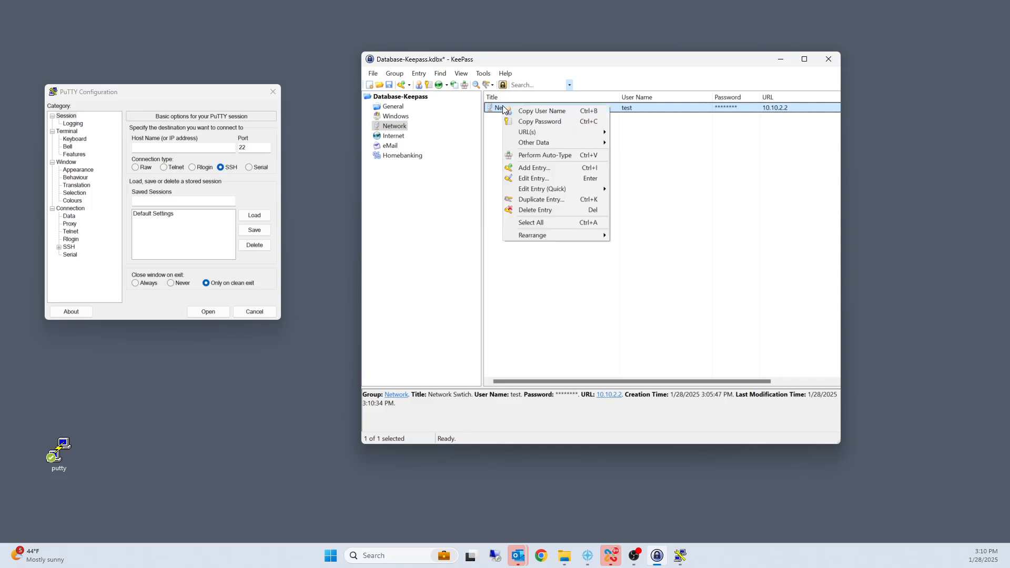
{"action": "left_click", "coordinate": [545, 155]}
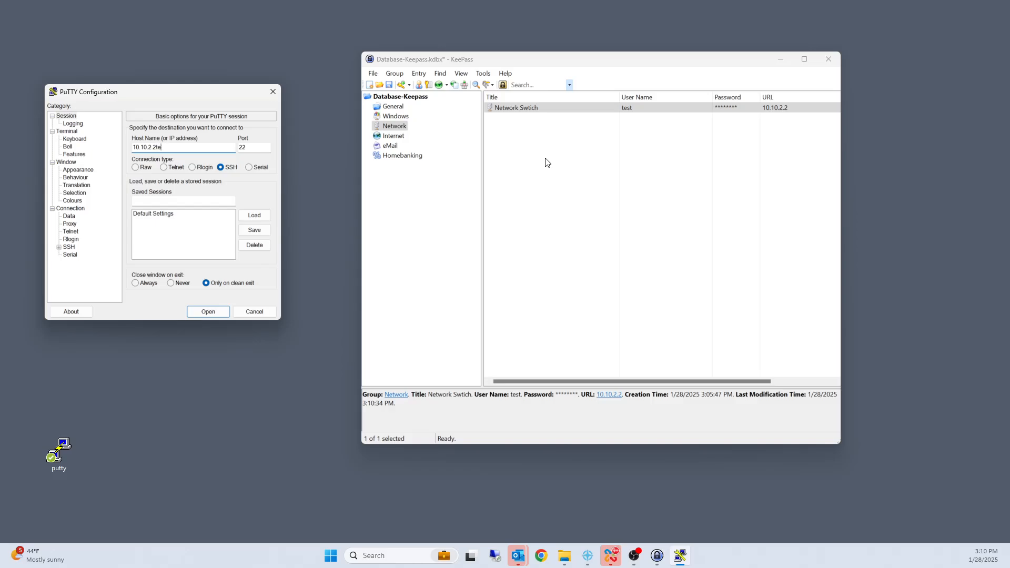
{"action": "key", "text": "Return"}
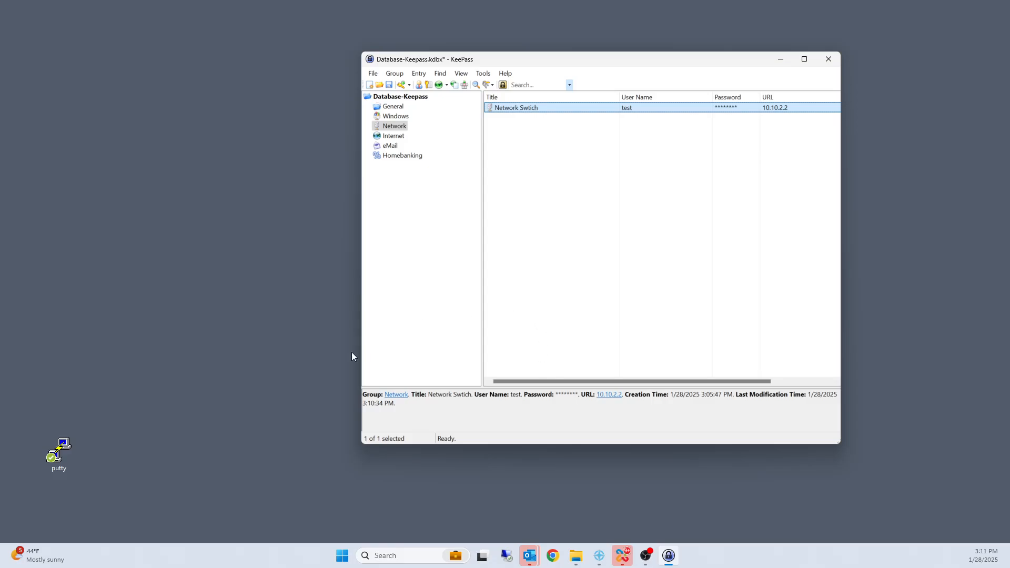
Step: Launch PuTTY again, move its window clear beside KeePass, and enter 10.10.2.2 as the host name
{"action": "right_click", "coordinate": [515, 111]}
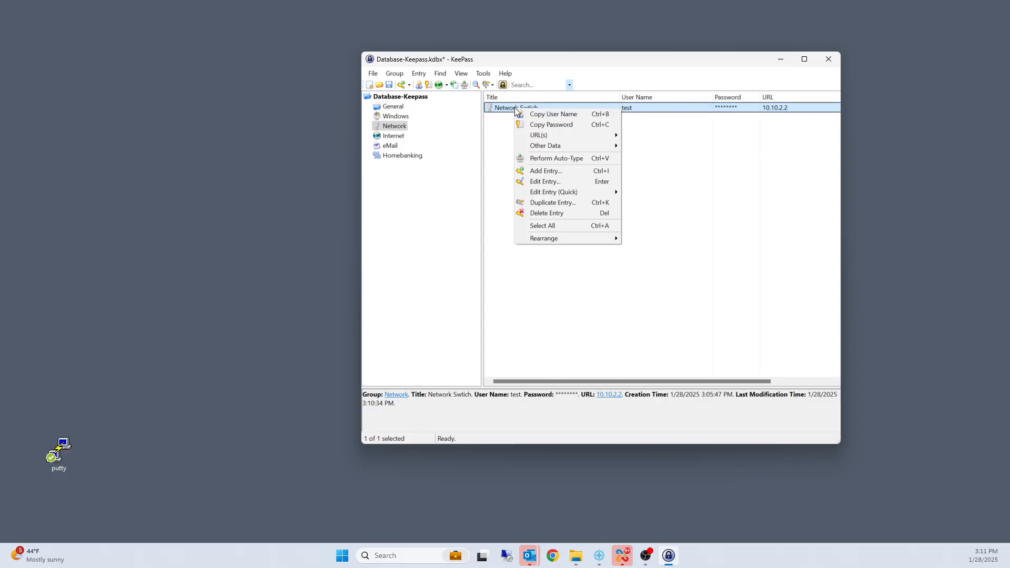
{"action": "double_click", "coordinate": [59, 452]}
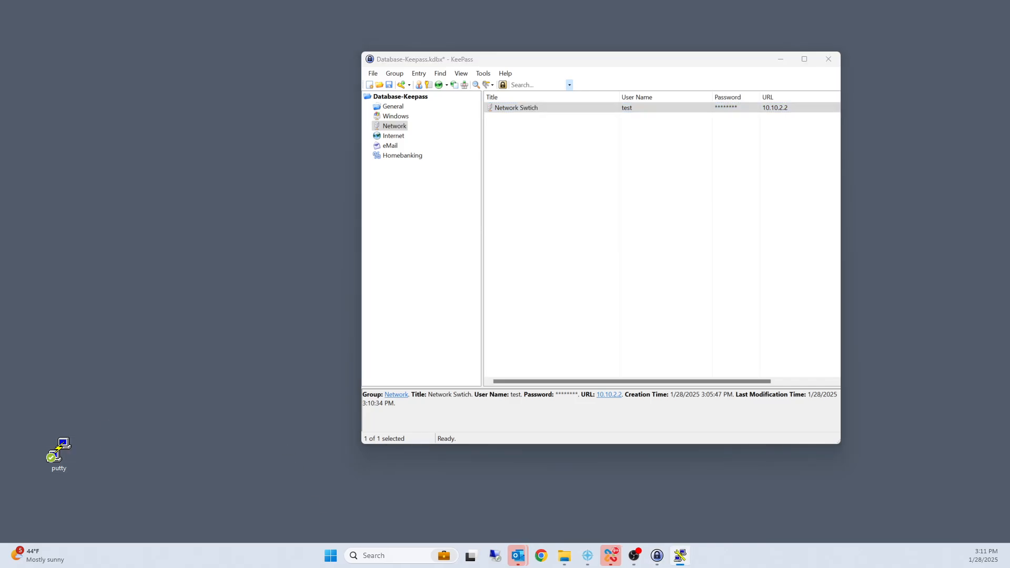
{"action": "left_click_drag", "start_coordinate": [164, 342], "coordinate": [173, 68]}
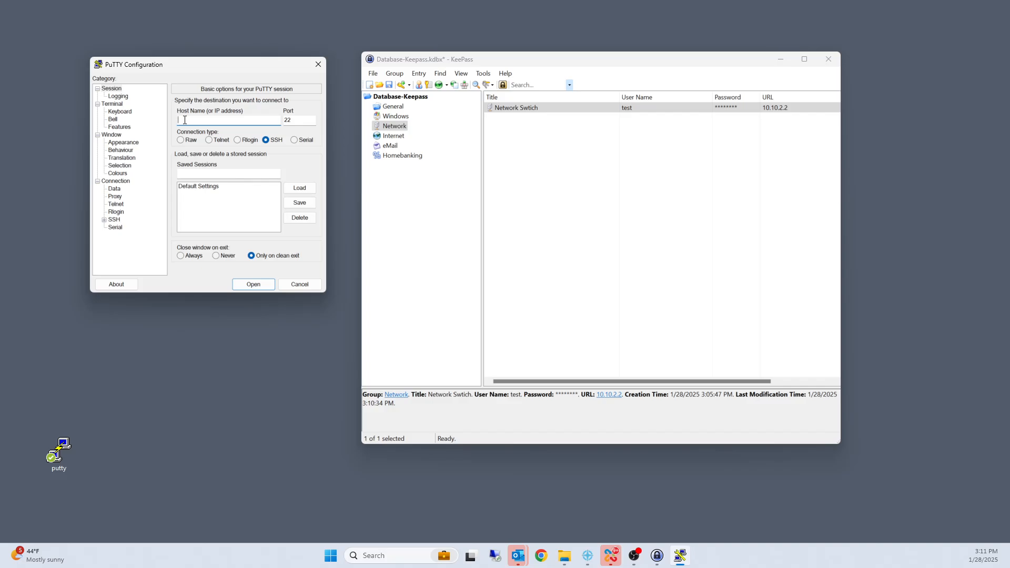
{"action": "type", "text": "10.10.12.2"}
Step: Open the network switch entry's auto-type settings and compare the override sequence with the PuTTY Configuration item
{"action": "right_click", "coordinate": [500, 111]}
{"action": "left_click", "coordinate": [526, 183]}
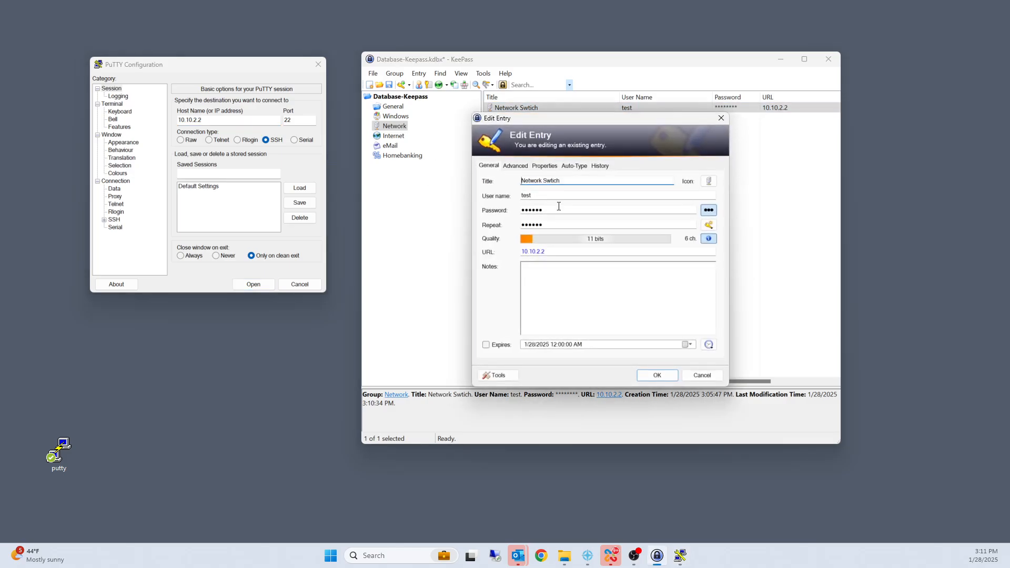
{"action": "left_click", "coordinate": [568, 166]}
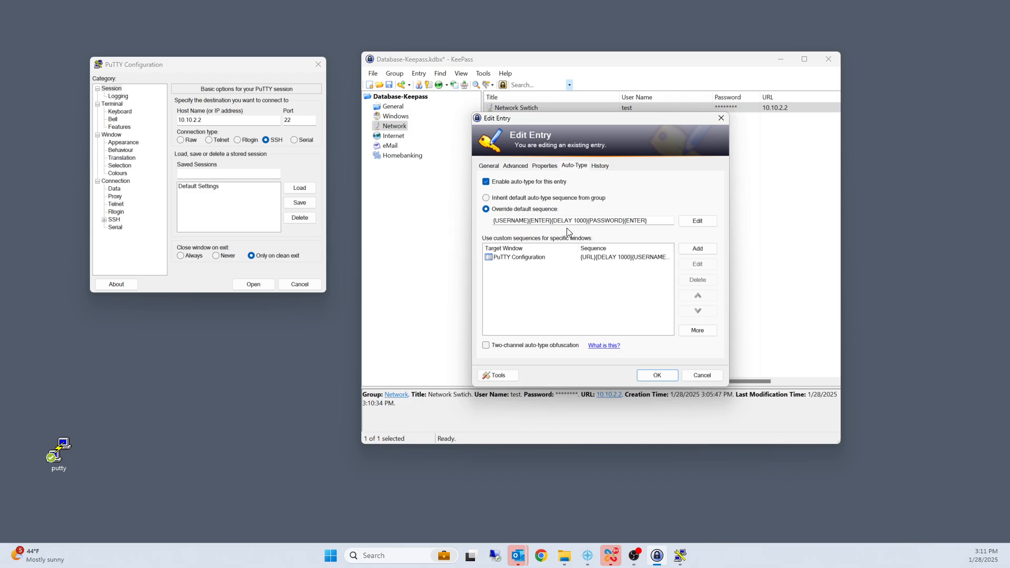
{"action": "left_click_drag", "start_coordinate": [511, 221], "coordinate": [434, 211]}
{"action": "left_click", "coordinate": [515, 258]}
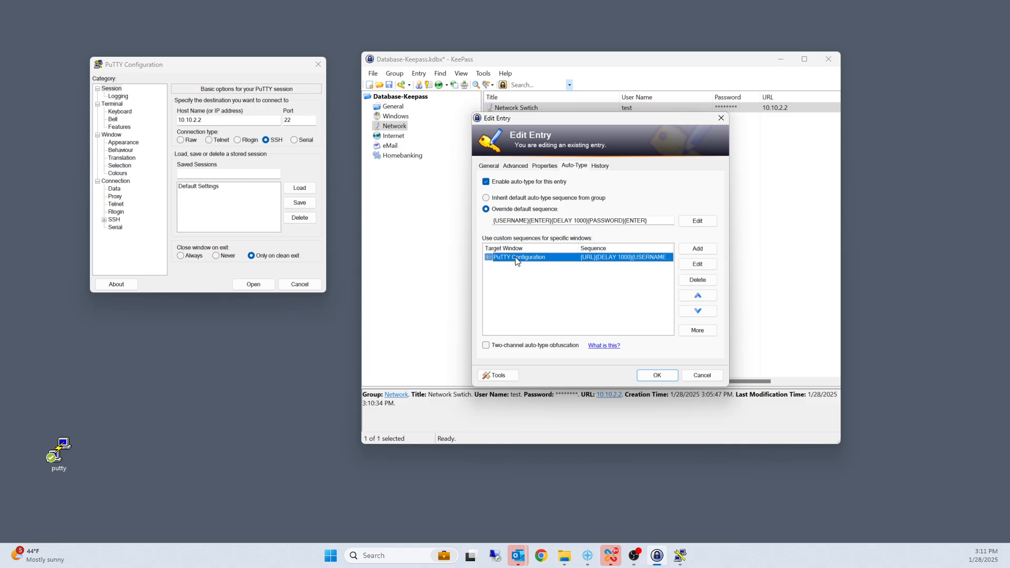
{"action": "left_click", "coordinate": [535, 222]}
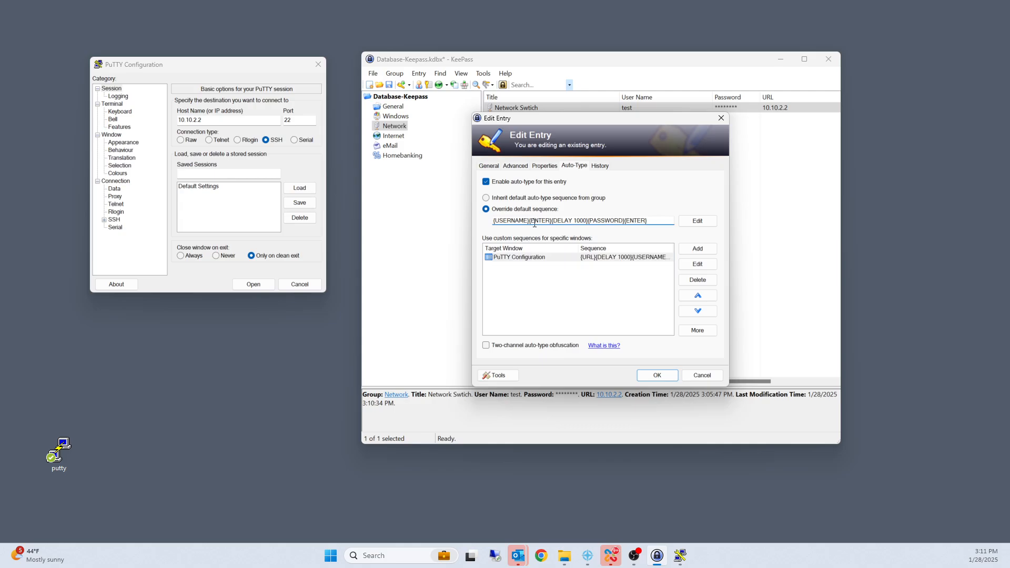
{"action": "left_click", "coordinate": [516, 258]}
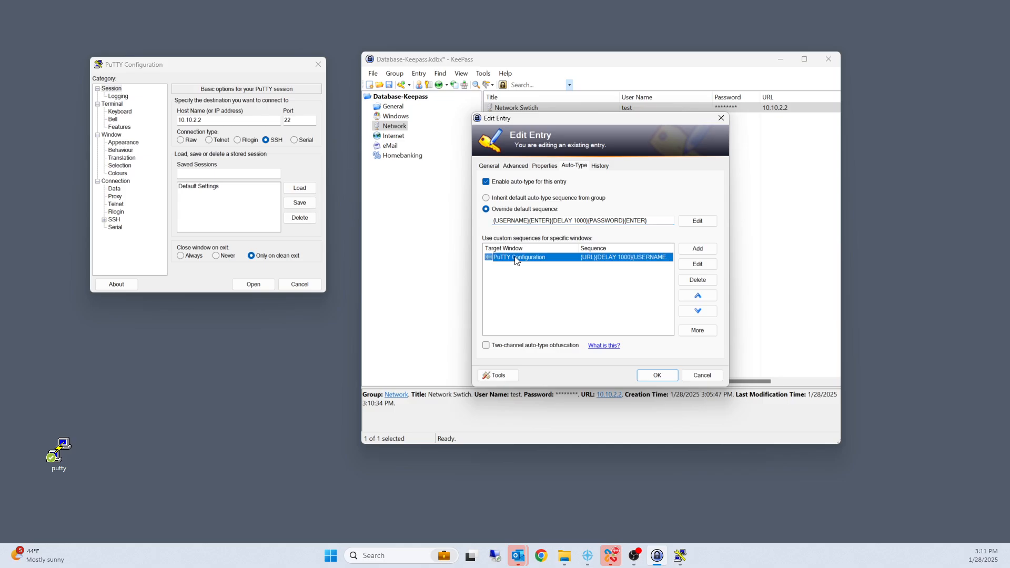
Step: Insert {ENTER} between {URL} and {DELAY 1000} in the PuTTY Configuration item's custom sequence and accept it
{"action": "double_click", "coordinate": [515, 258]}
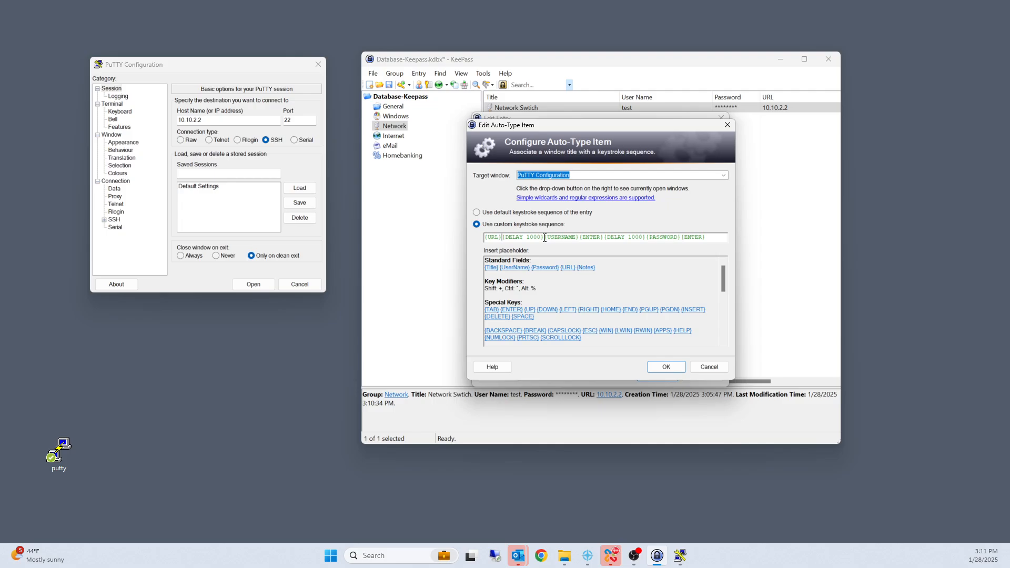
{"action": "left_click", "coordinate": [504, 237]}
{"action": "type", "text": "{URL}{ENTER"}
{"action": "left_click", "coordinate": [665, 367]}
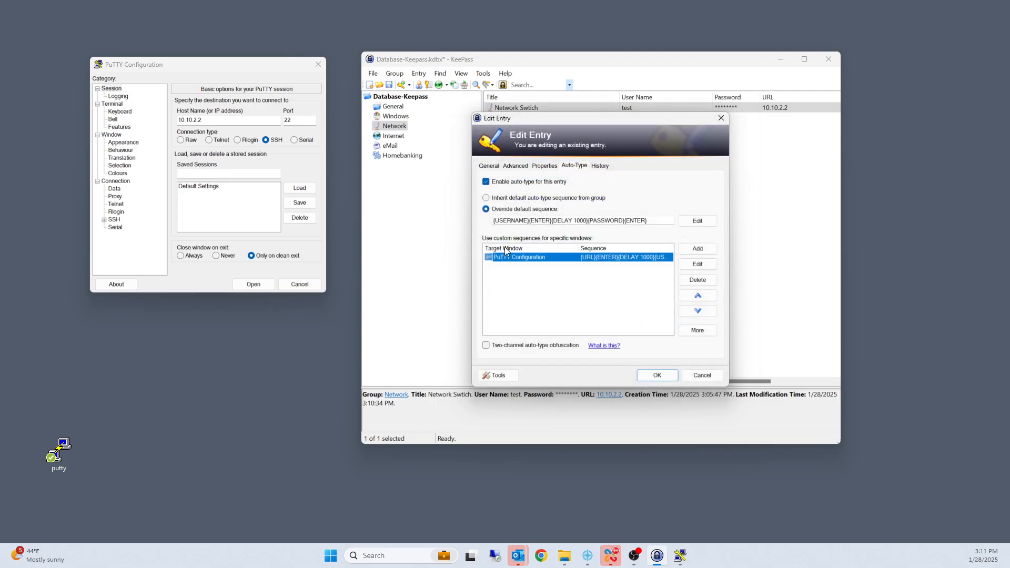
Step: Compare the override sequence with the PuTTY Configuration item and copy that item's full custom keystroke sequence
{"action": "left_click", "coordinate": [521, 220]}
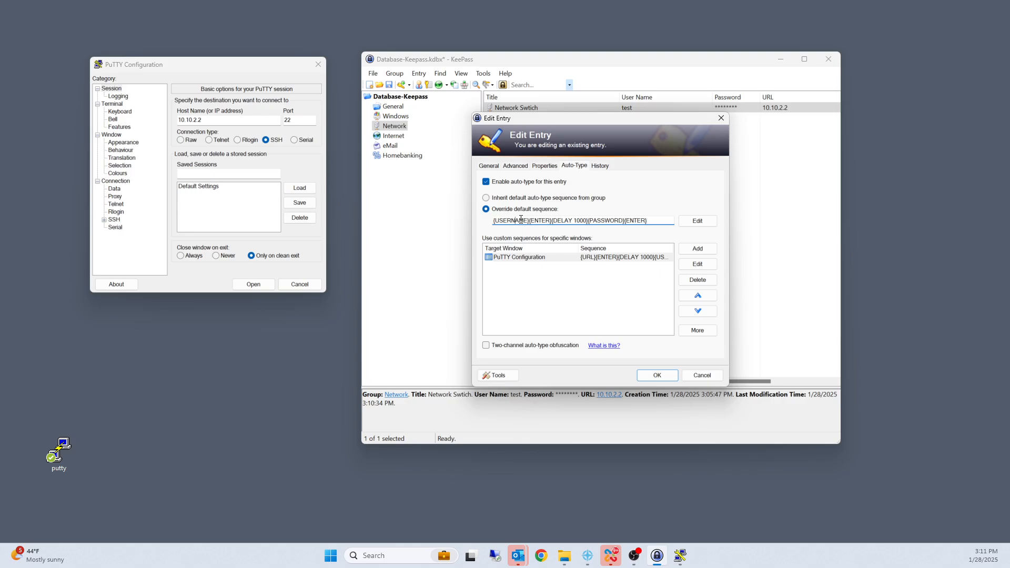
{"action": "left_click", "coordinate": [550, 258]}
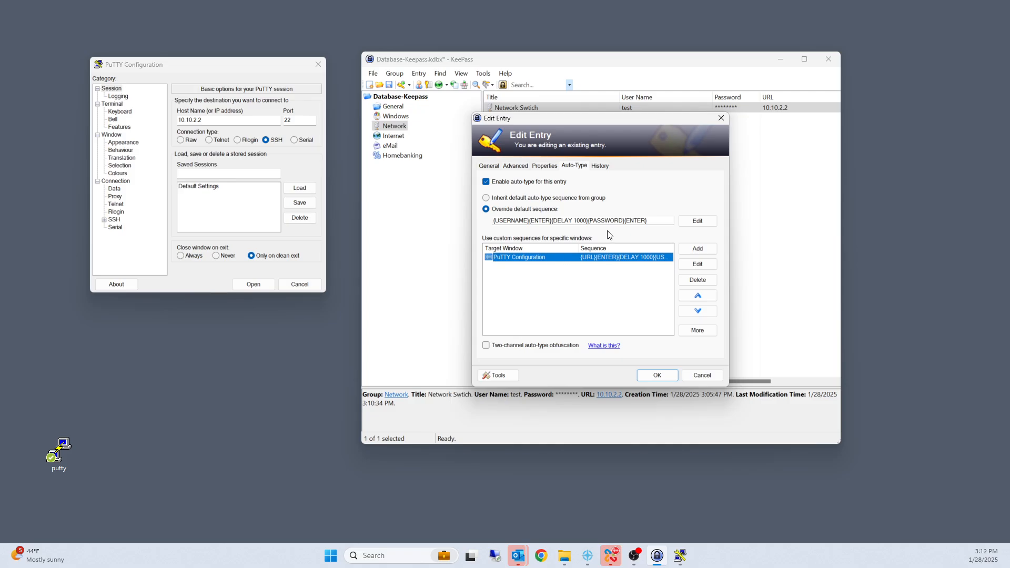
{"action": "left_click", "coordinate": [651, 220]}
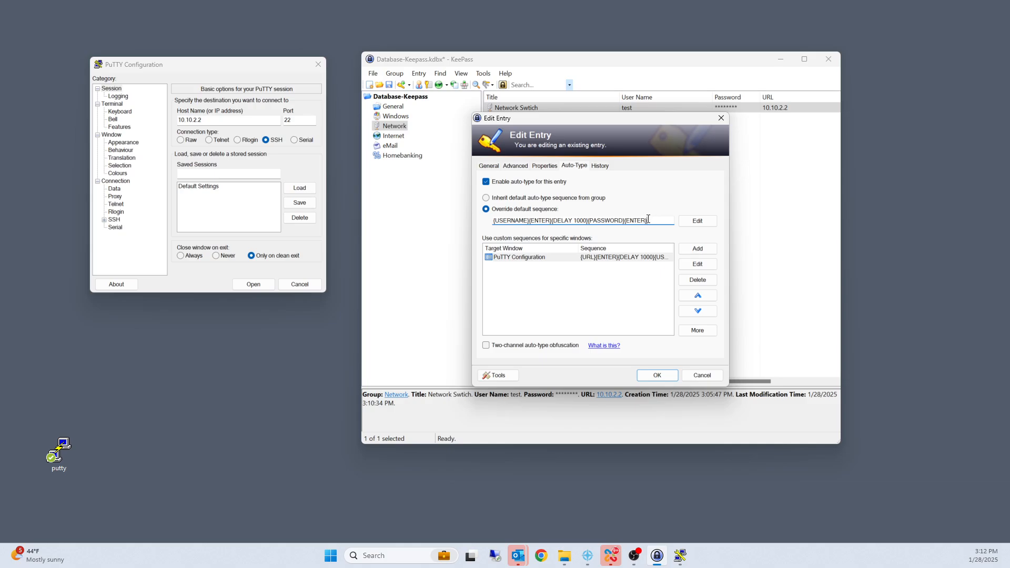
{"action": "double_click", "coordinate": [554, 262]}
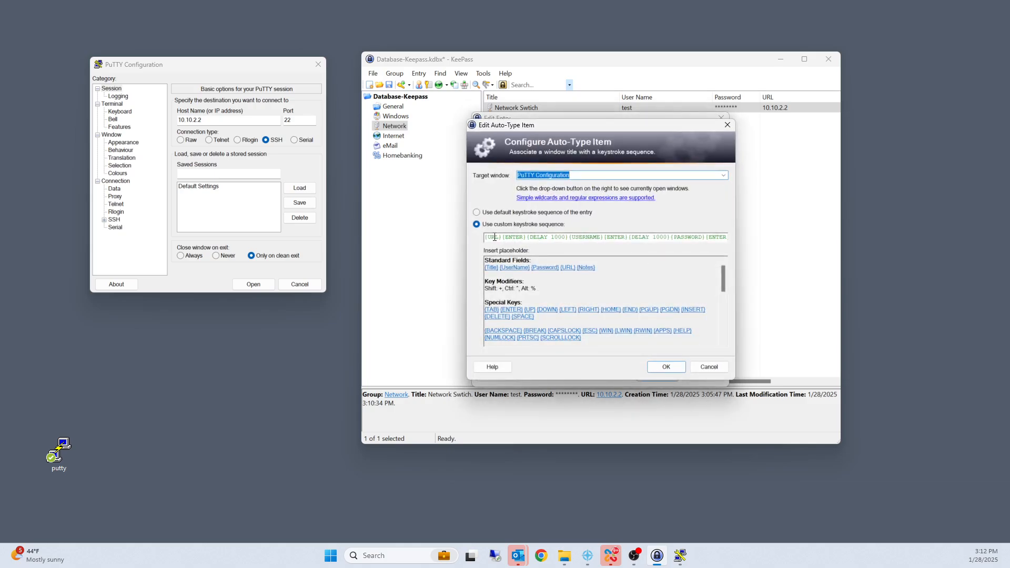
{"action": "left_click_drag", "start_coordinate": [485, 238], "coordinate": [753, 234]}
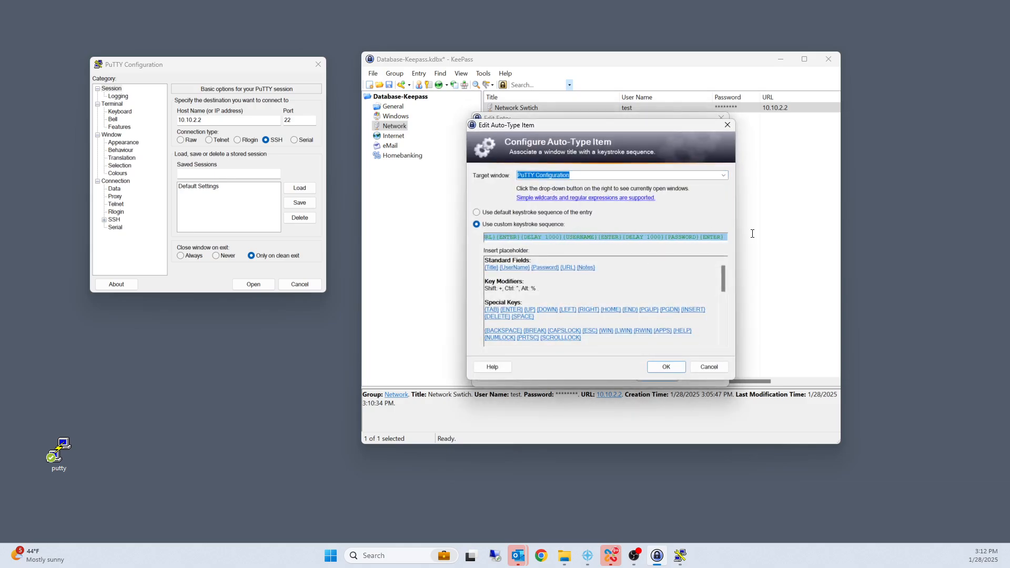
{"action": "right_click", "coordinate": [700, 237]}
{"action": "left_click", "coordinate": [722, 269]}
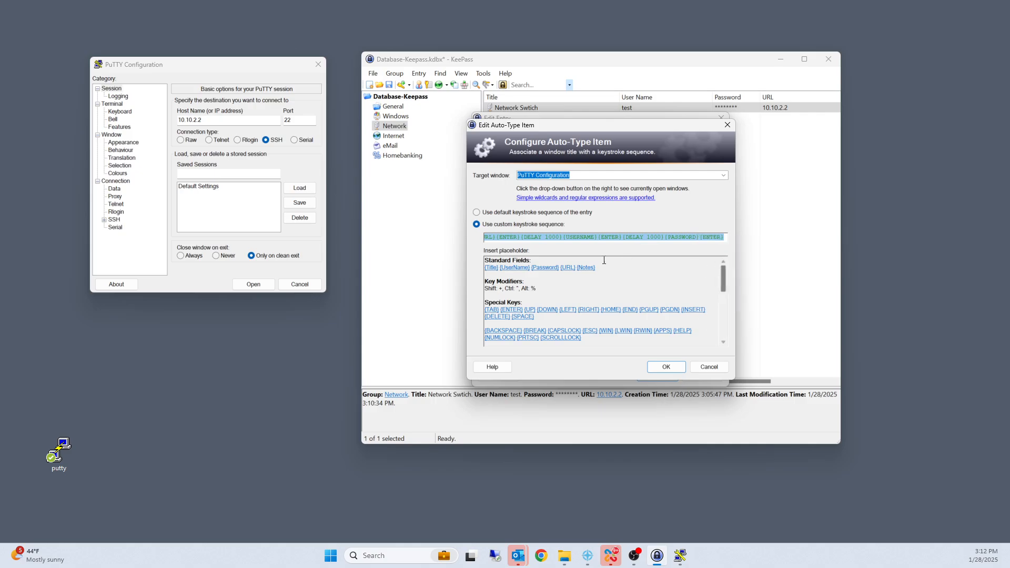
{"action": "left_click", "coordinate": [666, 366]}
Step: Replace the override default sequence with the copied {URL}{ENTER}{DELAY 1000}{USERNAME}{ENTER}{DELAY 1000}{PASSWORD}{ENTER} and save the entry
{"action": "left_click_drag", "start_coordinate": [671, 221], "coordinate": [472, 220]}
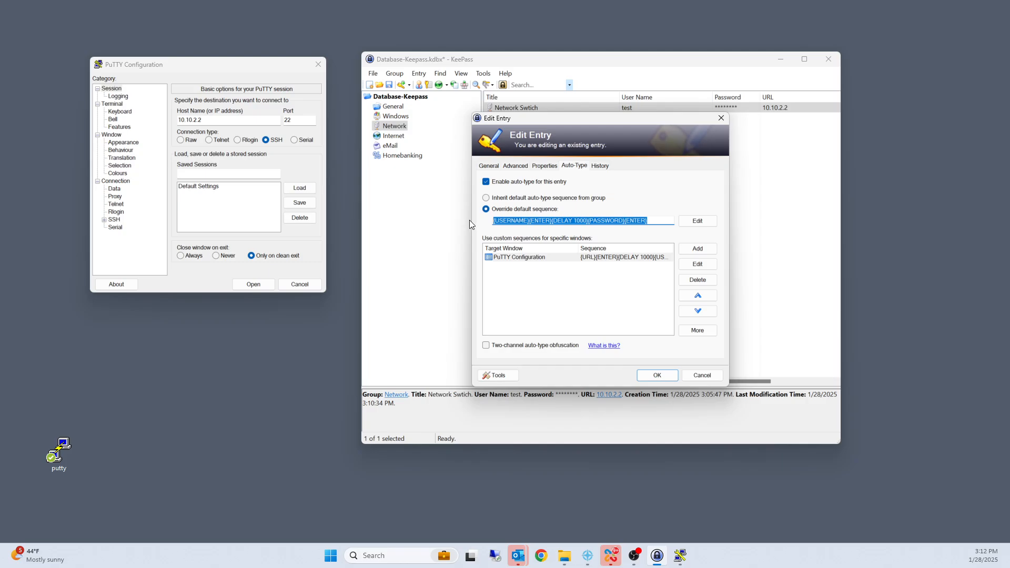
{"action": "key", "text": "ctrl+v"}
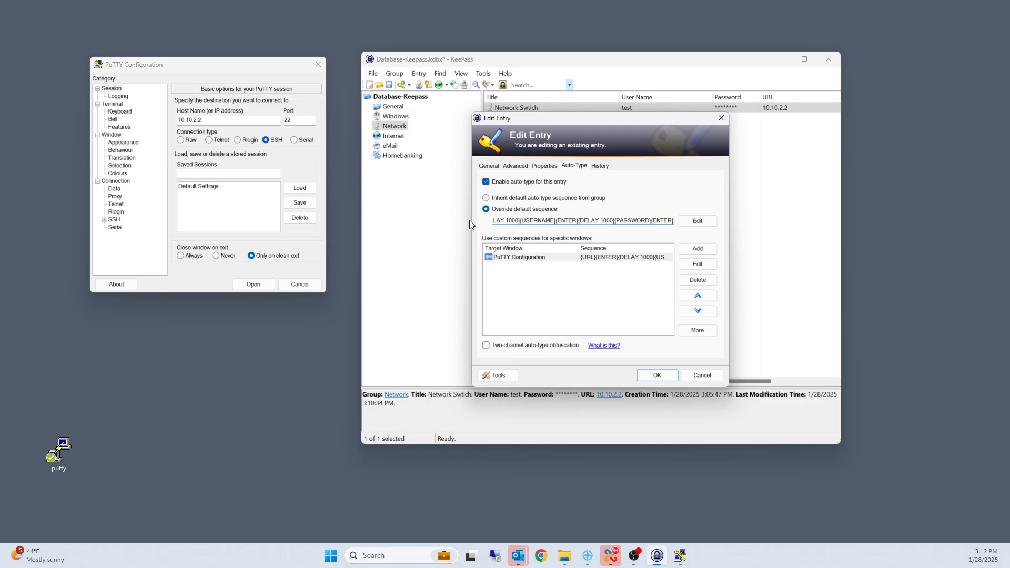
{"action": "left_click_drag", "start_coordinate": [563, 221], "coordinate": [465, 224]}
{"action": "left_click", "coordinate": [514, 221]}
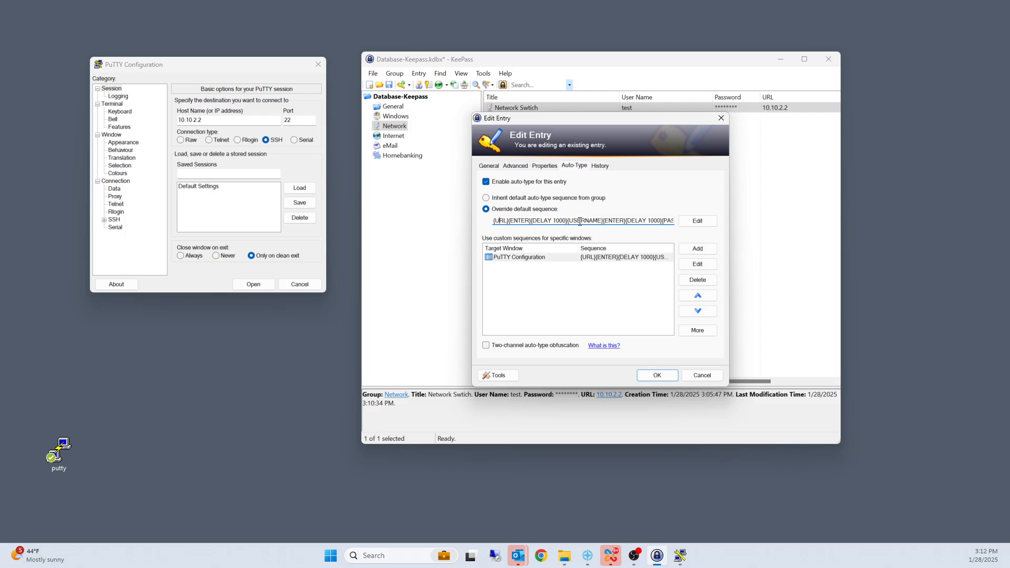
{"action": "left_click", "coordinate": [657, 375]}
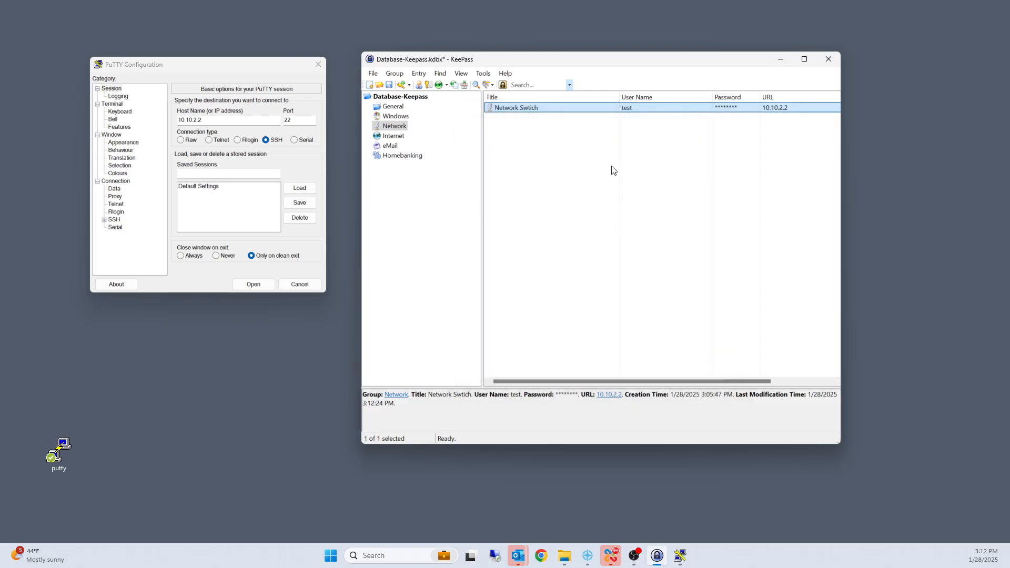
Step: Clear PuTTY's host name, try to auto-type the network switch entry into it, and dismiss the entry editor without changes
{"action": "left_click", "coordinate": [229, 132]}
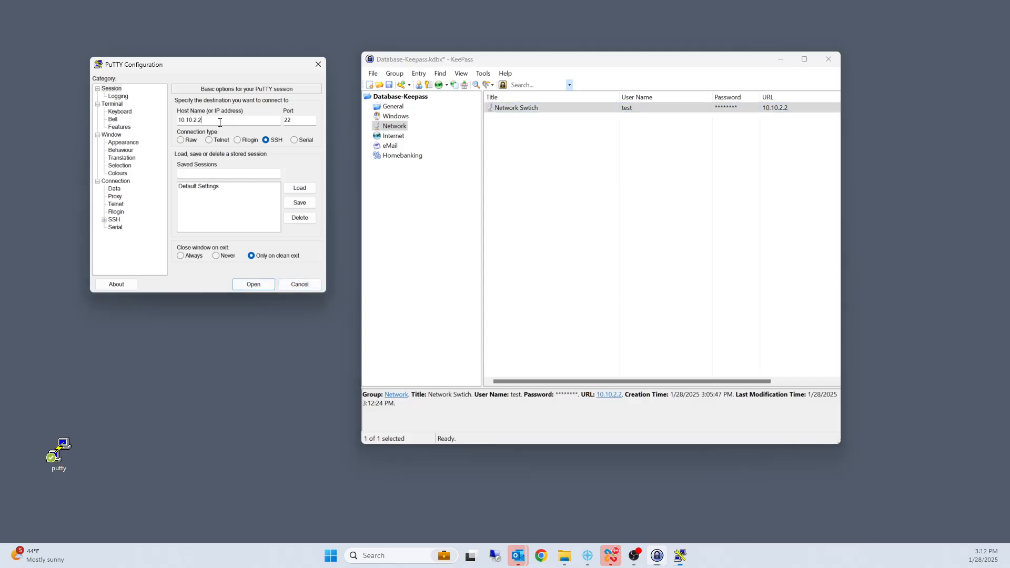
{"action": "right_click", "coordinate": [503, 111]}
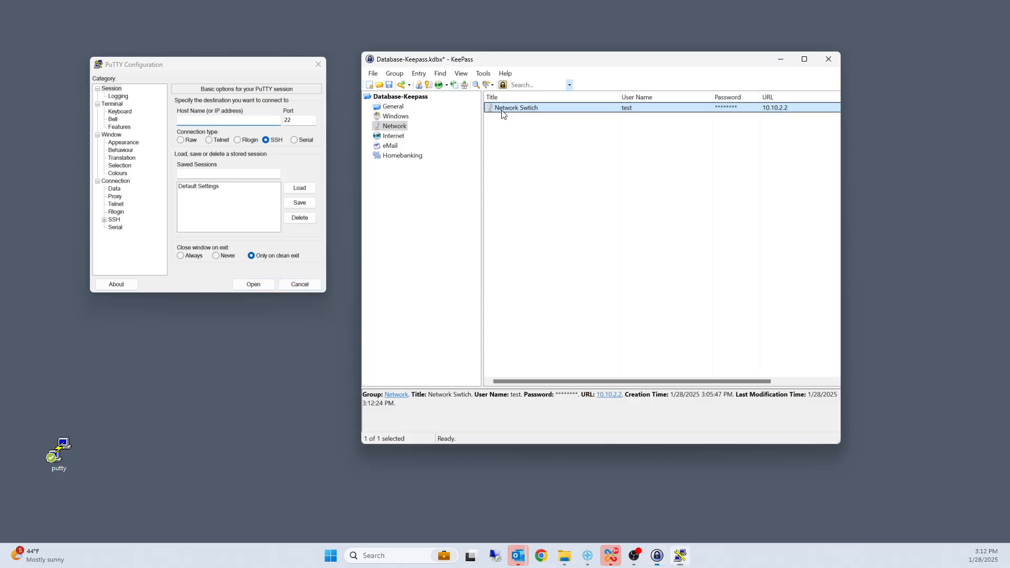
{"action": "left_click", "coordinate": [557, 161]}
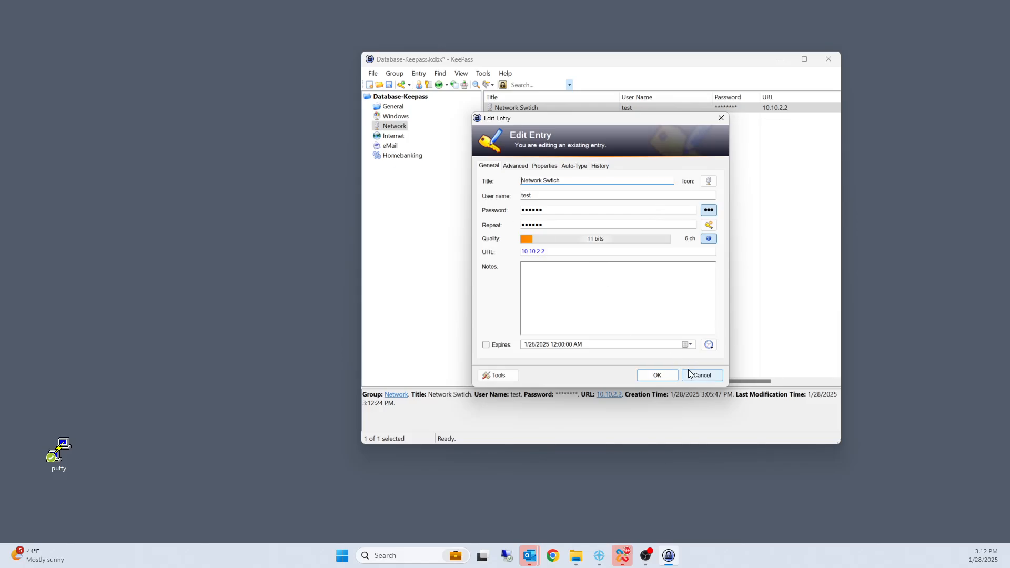
{"action": "left_click", "coordinate": [694, 375]}
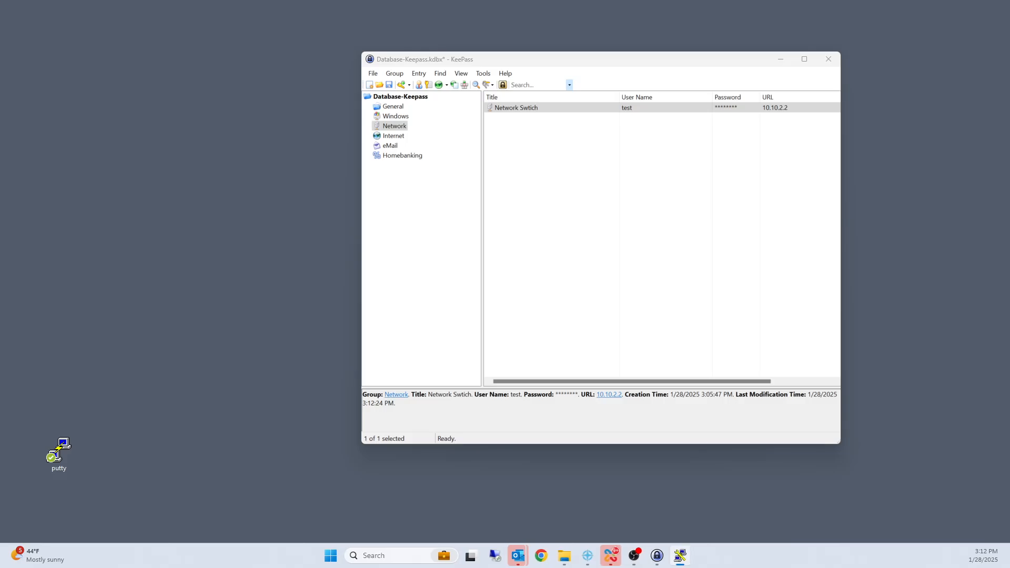
Step: Connect manually to 10.10.2.2 in PuTTY, check which choice its security alert preselects, and decline the connection
{"action": "left_click", "coordinate": [216, 241]}
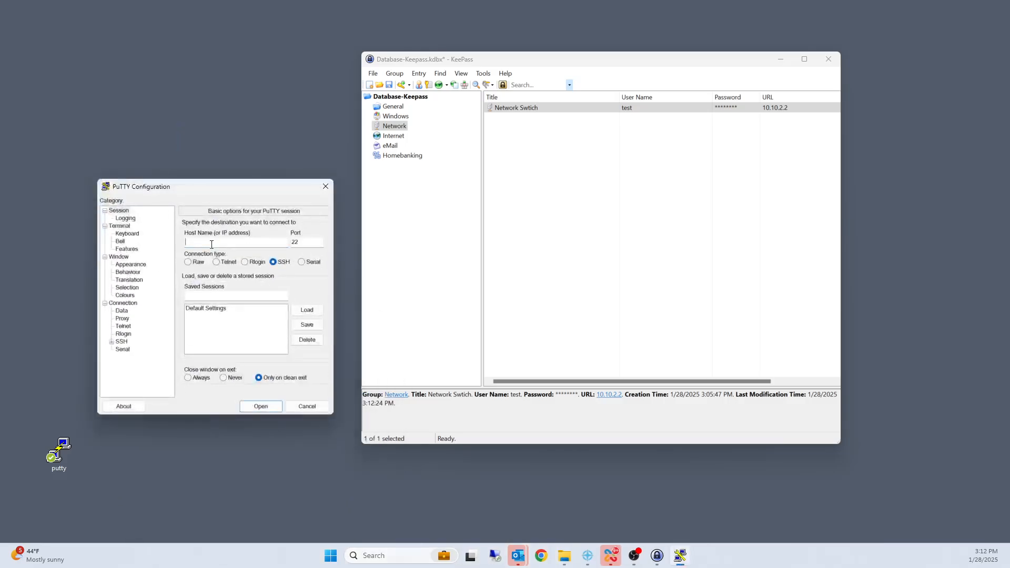
{"action": "type", "text": "10.10.2.2"}
{"action": "key", "text": "Return"}
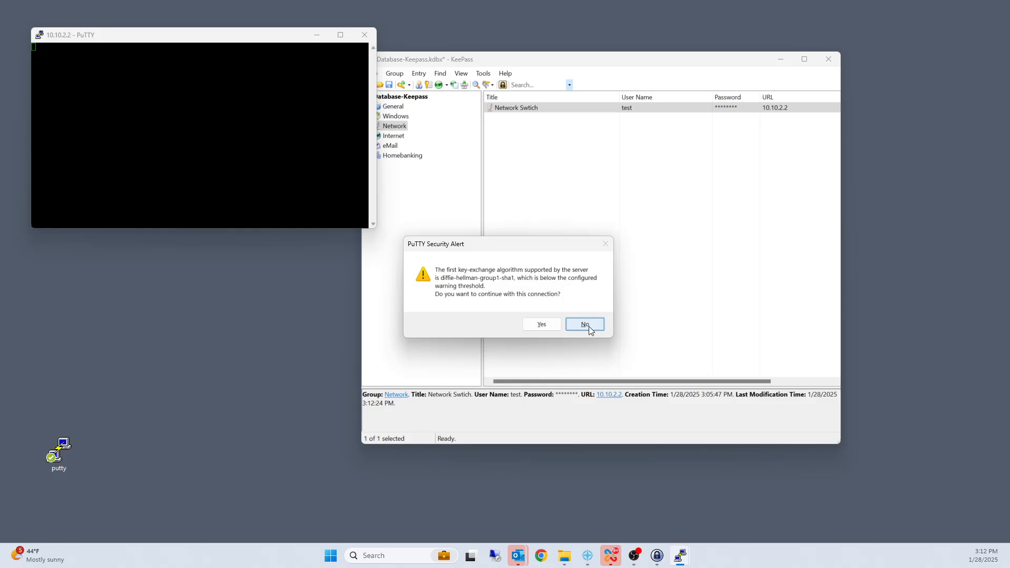
{"action": "key", "text": "Left"}
{"action": "left_click", "coordinate": [584, 324]}
Step: Insert {TAB}{ENTER} after the first {DELAY 1000} in the network switch entry's override auto-type sequence and save the entry
{"action": "right_click", "coordinate": [508, 108]}
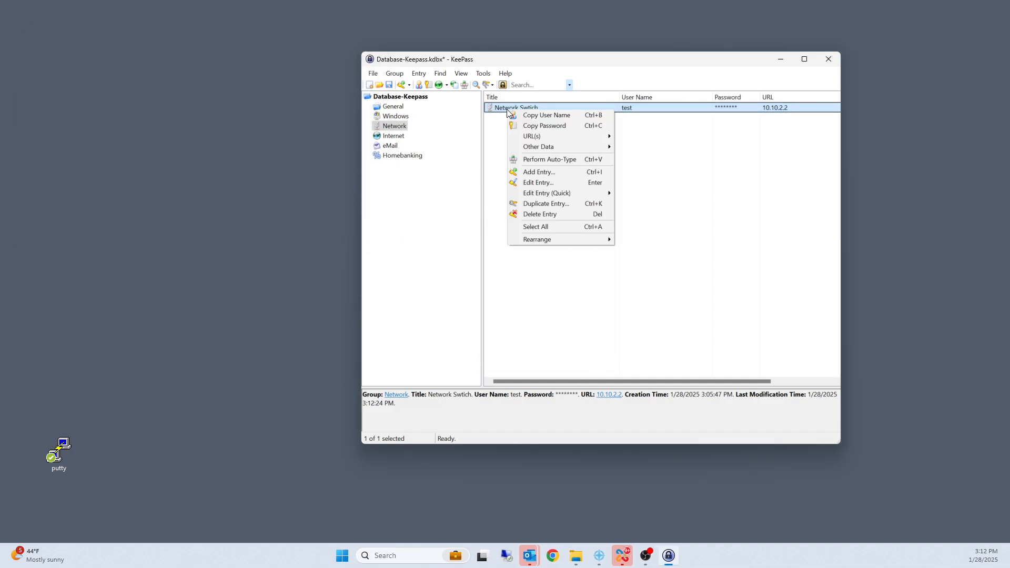
{"action": "left_click", "coordinate": [554, 184]}
{"action": "left_click", "coordinate": [573, 167]}
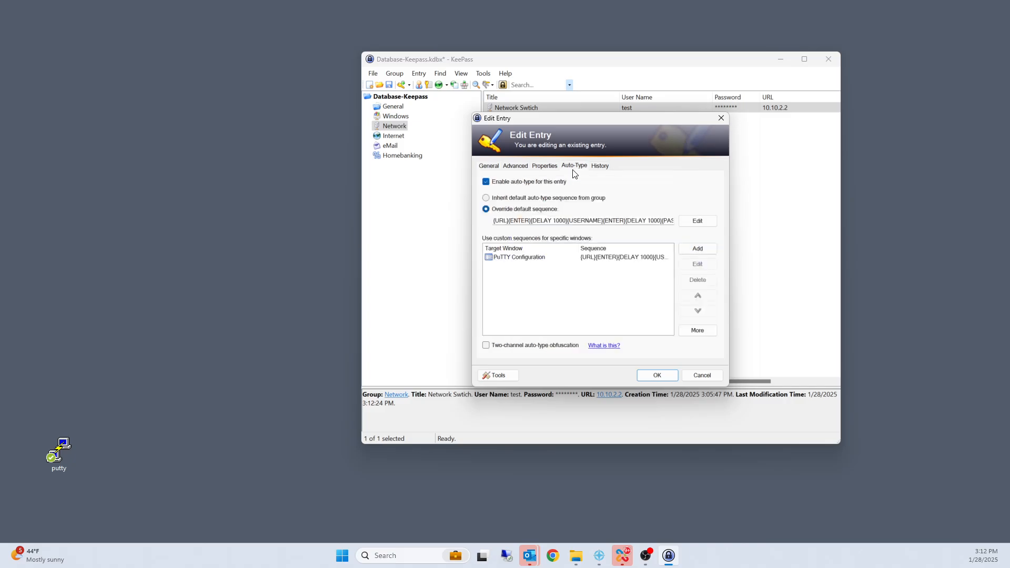
{"action": "left_click_drag", "start_coordinate": [495, 220], "coordinate": [476, 220]}
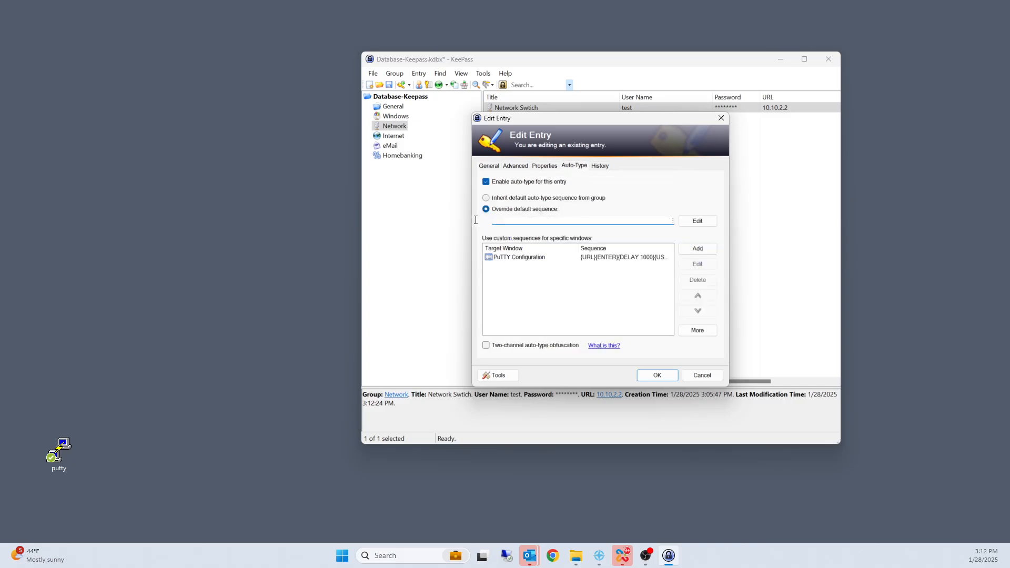
{"action": "left_click", "coordinate": [515, 220]}
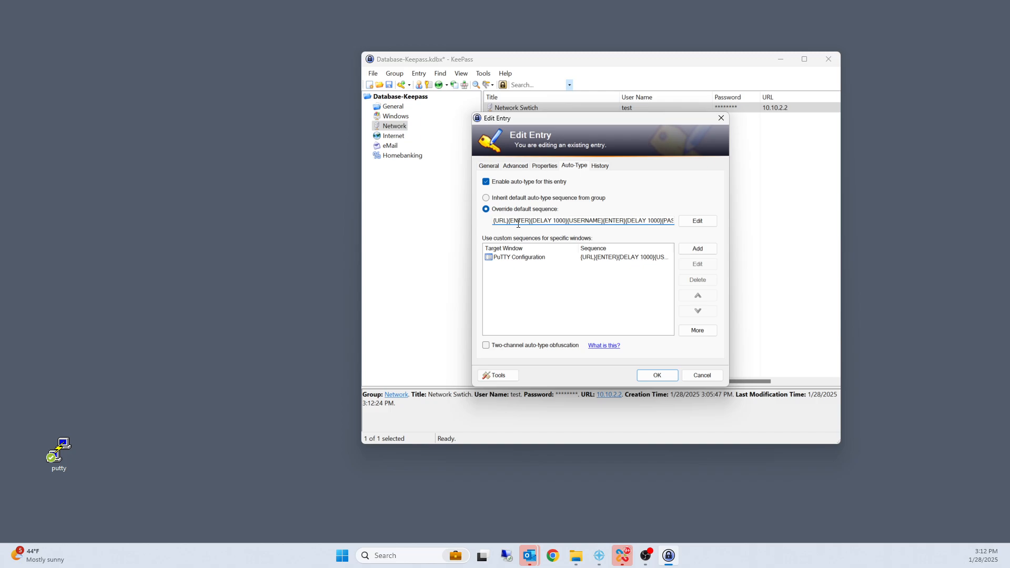
{"action": "left_click", "coordinate": [567, 221]}
{"action": "type", "text": "{TAB"}
{"action": "key", "text": "BackSpace"}
{"action": "type", "text": "{ENTER}{"}
{"action": "left_click", "coordinate": [653, 377]}
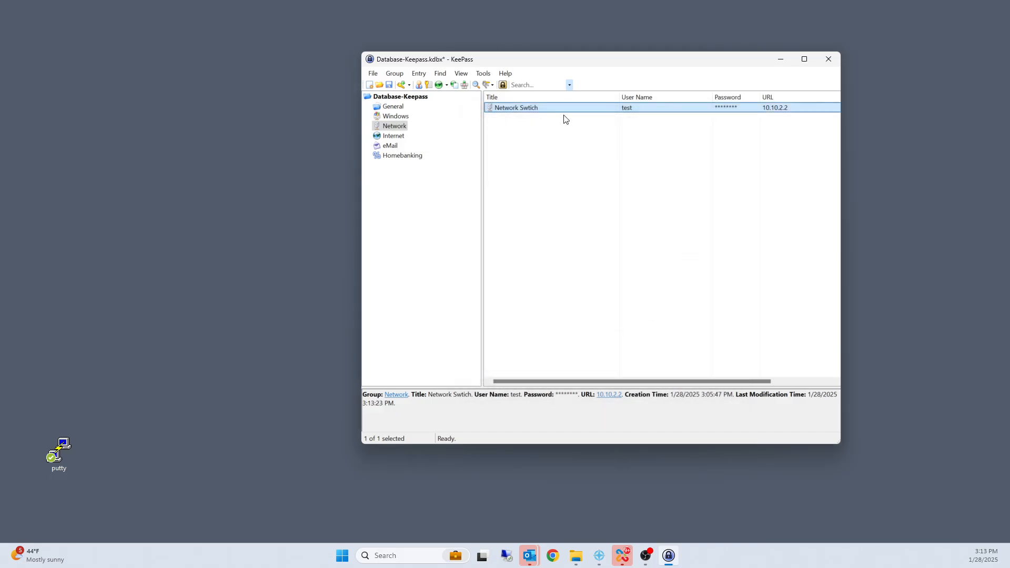
Step: Review the network switch entry's unmasked password and the PuTTY Configuration item's custom sequence, and close the entry
{"action": "right_click", "coordinate": [567, 116]}
{"action": "left_click", "coordinate": [605, 184]}
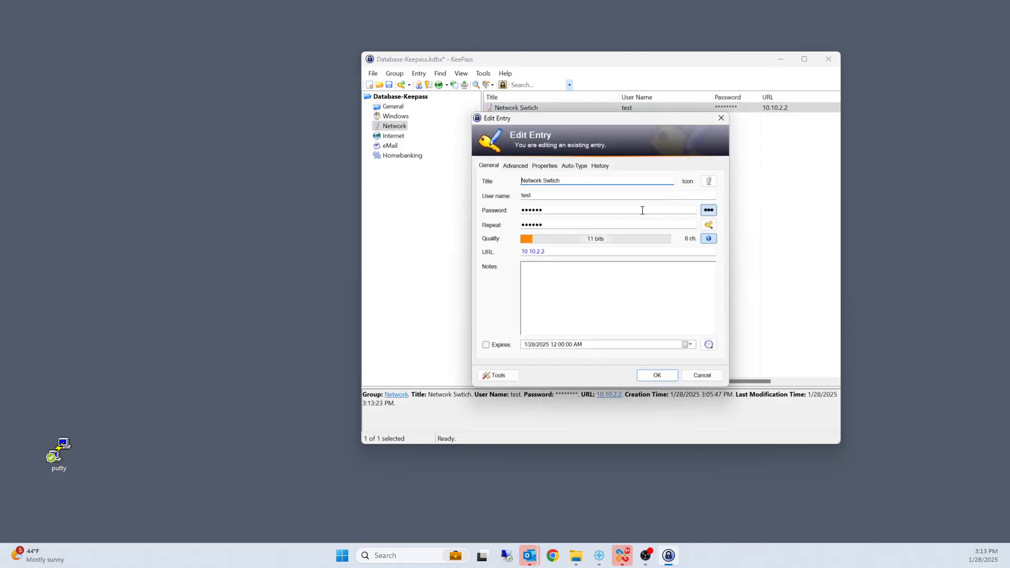
{"action": "left_click", "coordinate": [708, 211]}
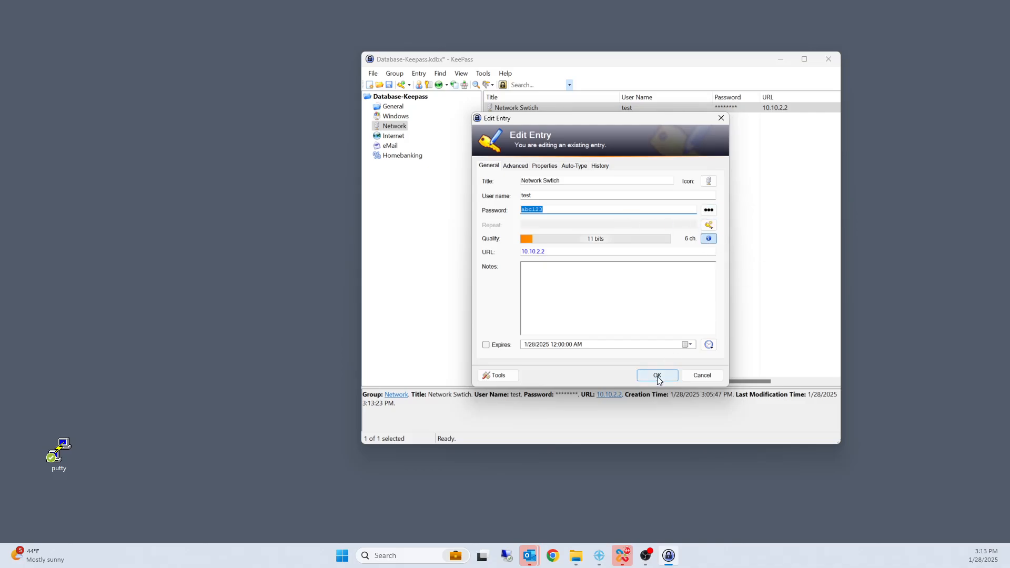
{"action": "left_click", "coordinate": [573, 166]}
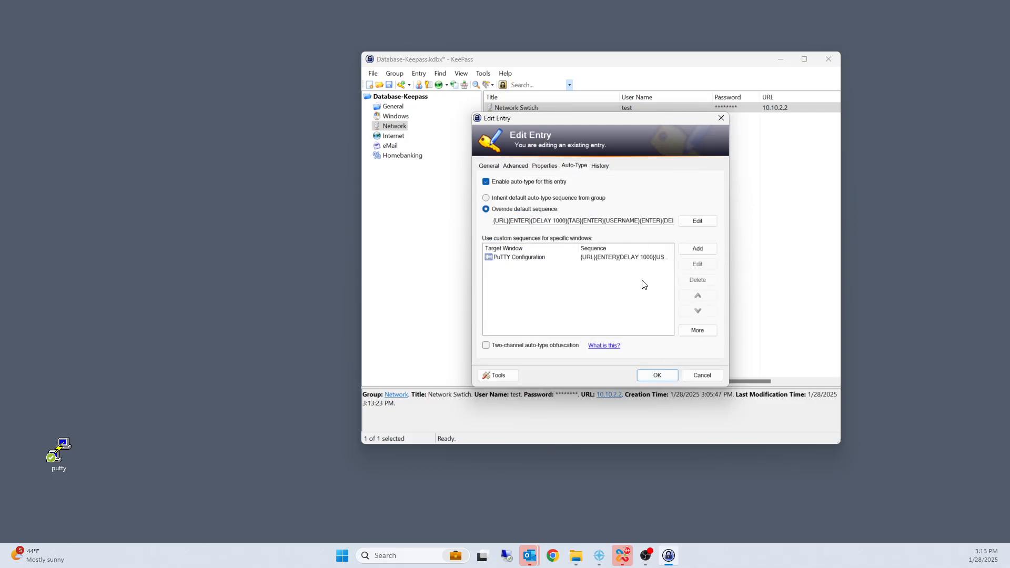
{"action": "left_click", "coordinate": [620, 257]}
{"action": "left_click", "coordinate": [698, 264]}
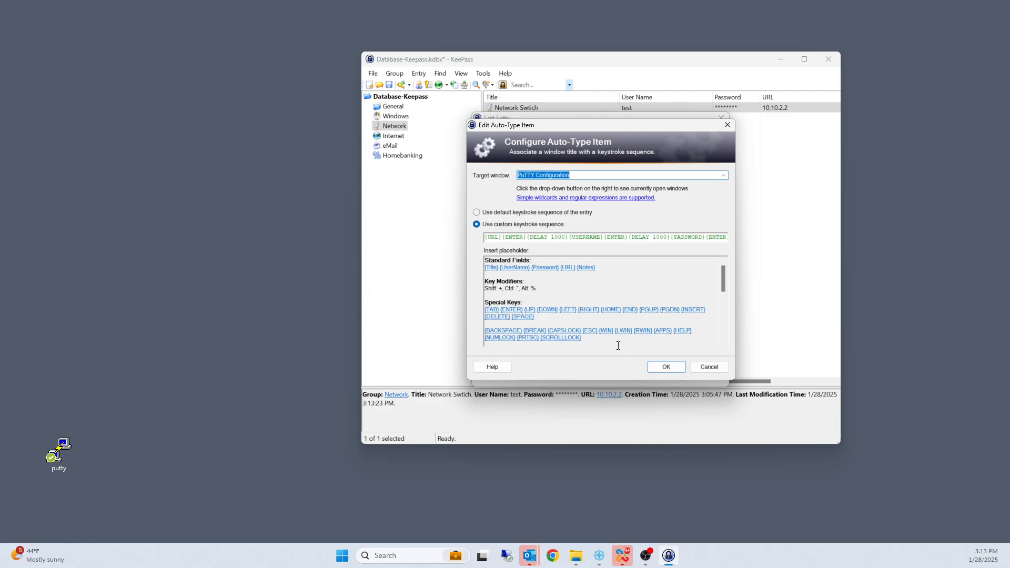
{"action": "left_click", "coordinate": [707, 365]}
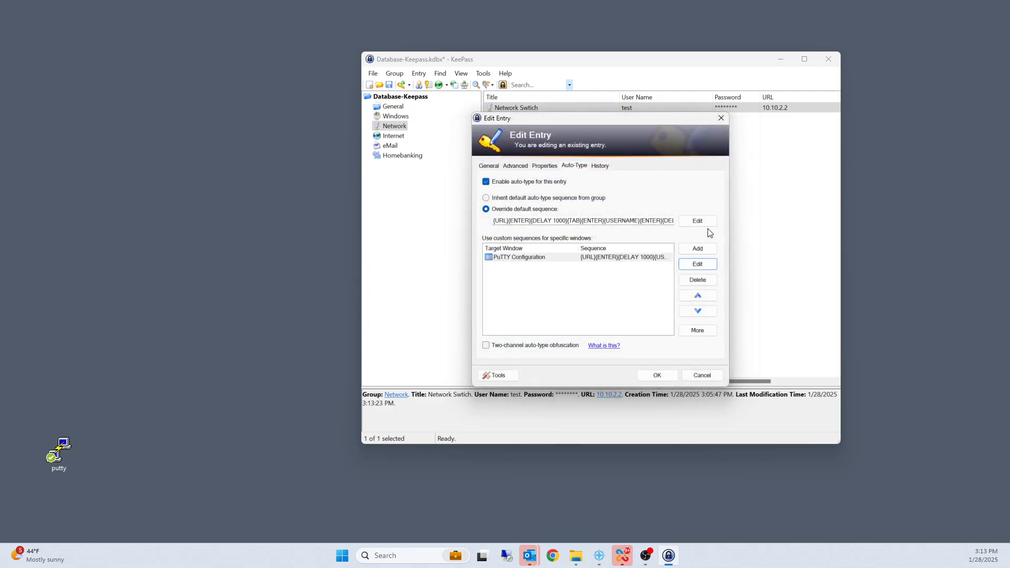
{"action": "left_click", "coordinate": [656, 375]}
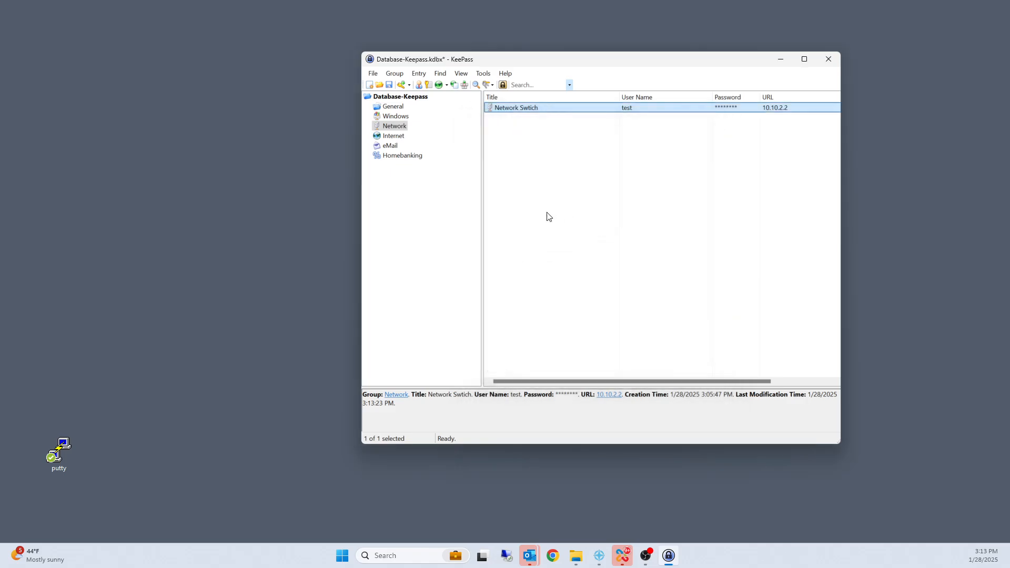
Step: Launch PuTTY beside KeePass, try to auto-type the network switch entry into it, and dismiss the entry editor without changes
{"action": "double_click", "coordinate": [59, 451]}
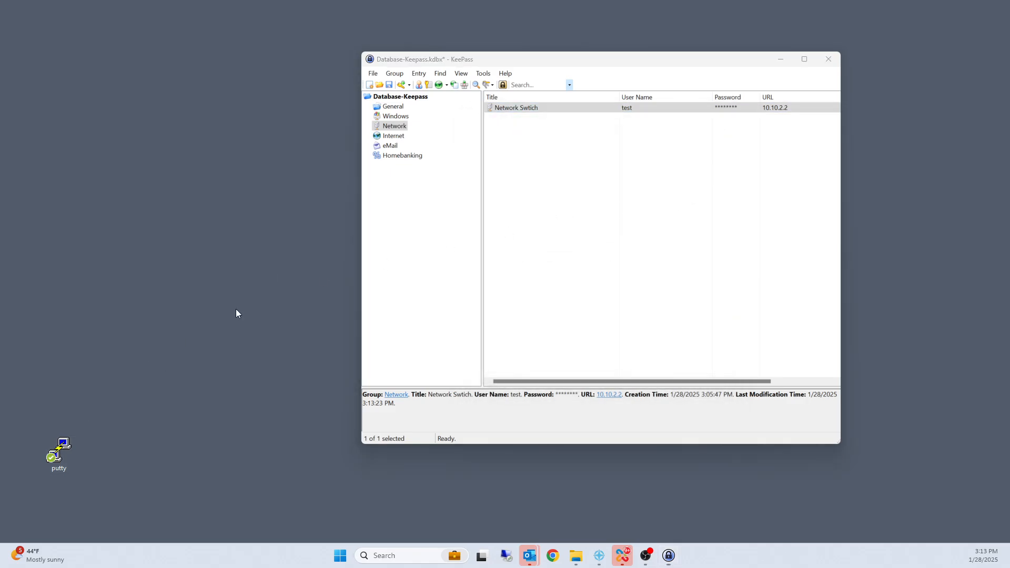
{"action": "left_click_drag", "start_coordinate": [148, 60], "coordinate": [164, 76]}
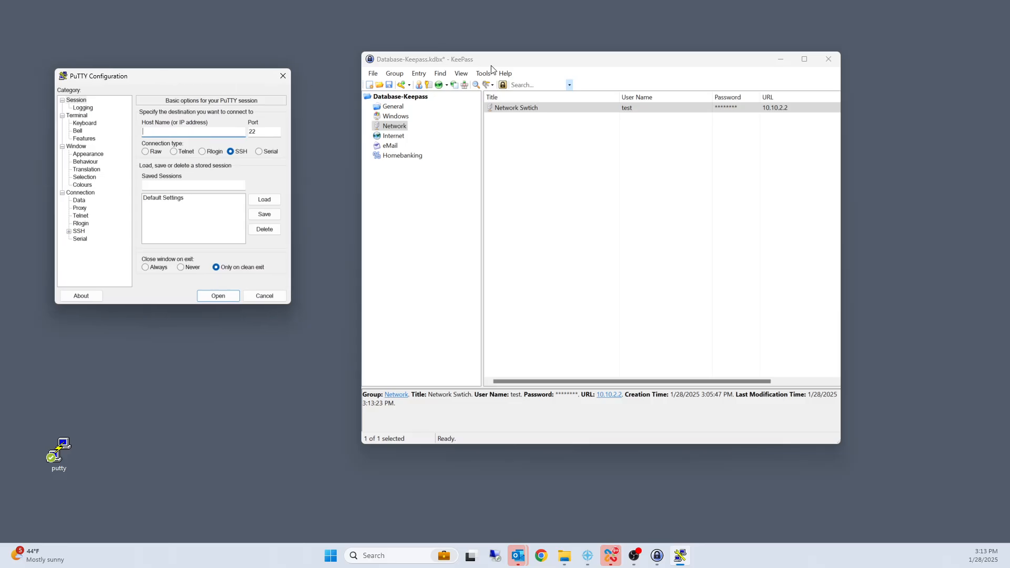
{"action": "right_click", "coordinate": [507, 111]}
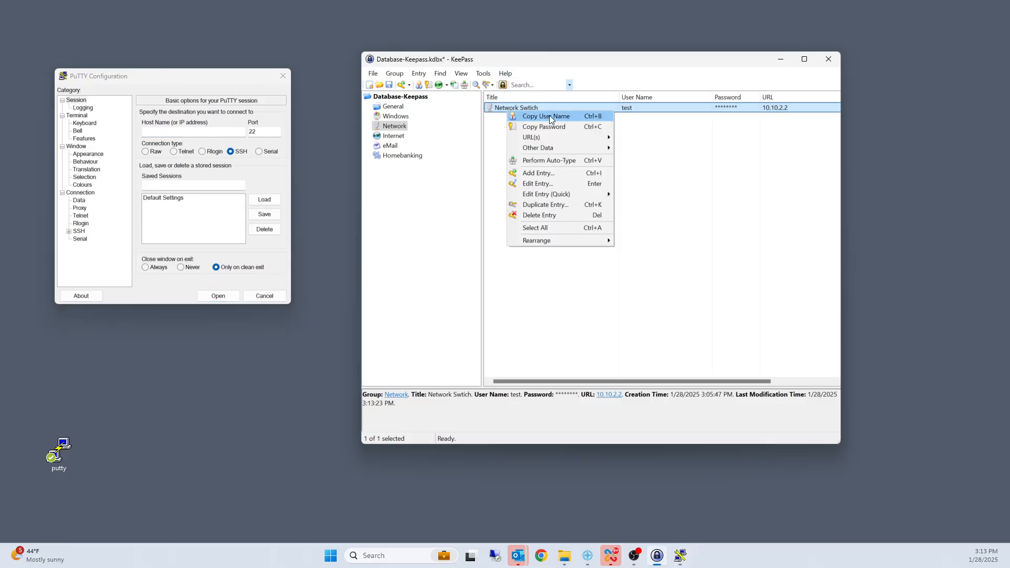
{"action": "left_click", "coordinate": [560, 158]}
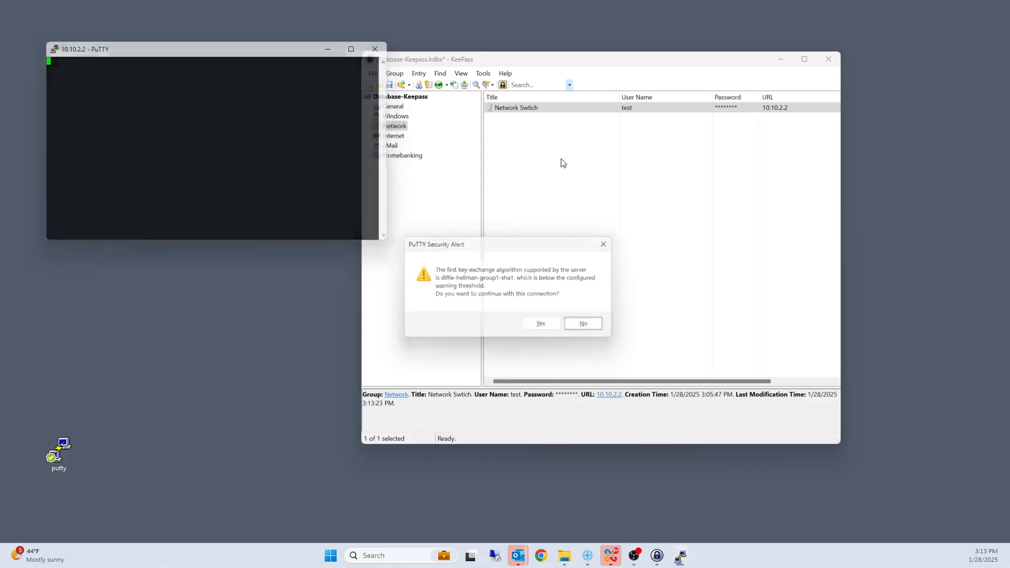
{"action": "key", "text": "Return"}
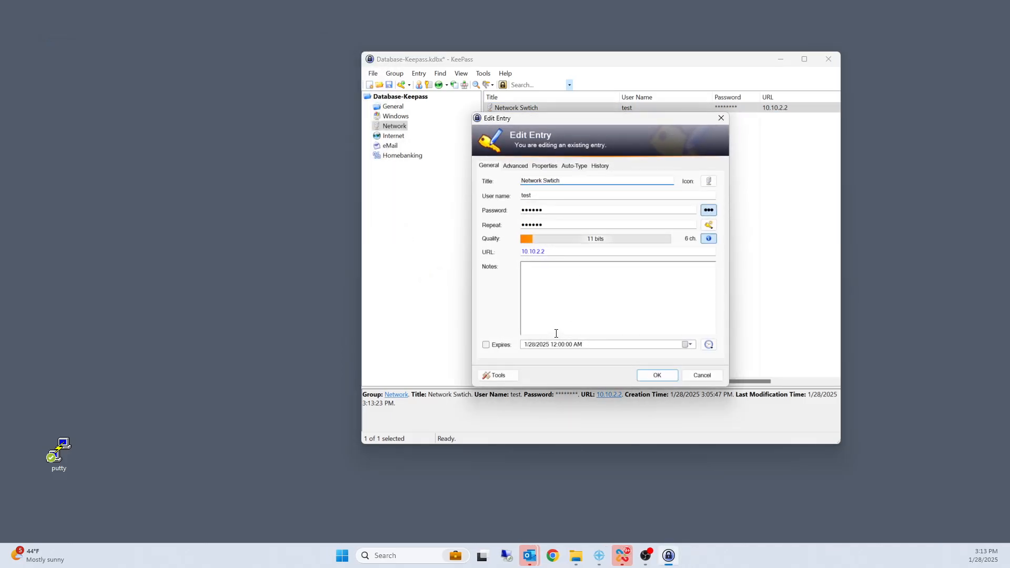
{"action": "left_click", "coordinate": [702, 375]}
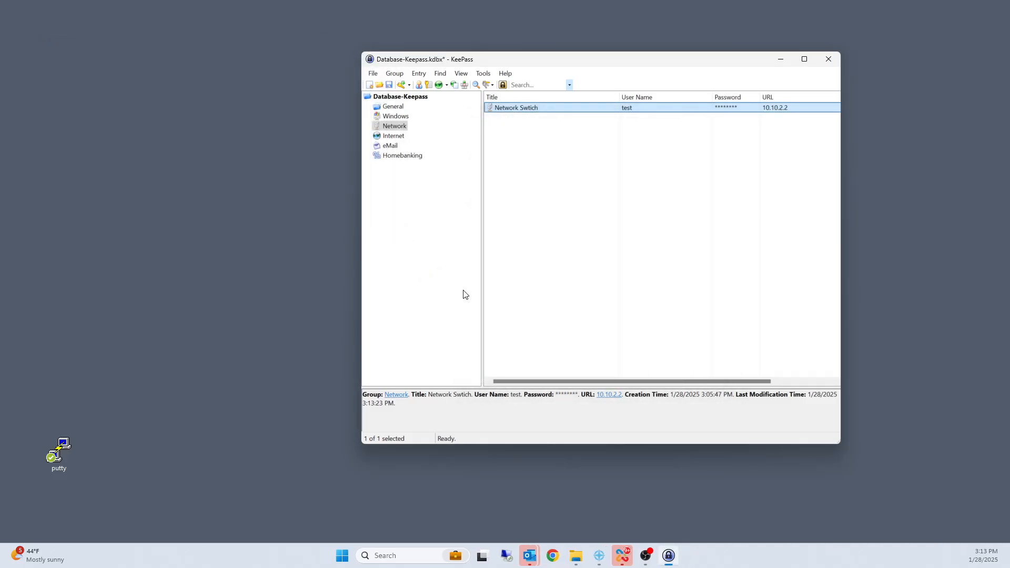
Step: Open the network switch entry's auto-type settings and clear its override default sequence completely
{"action": "right_click", "coordinate": [533, 110]}
{"action": "left_click", "coordinate": [559, 183]}
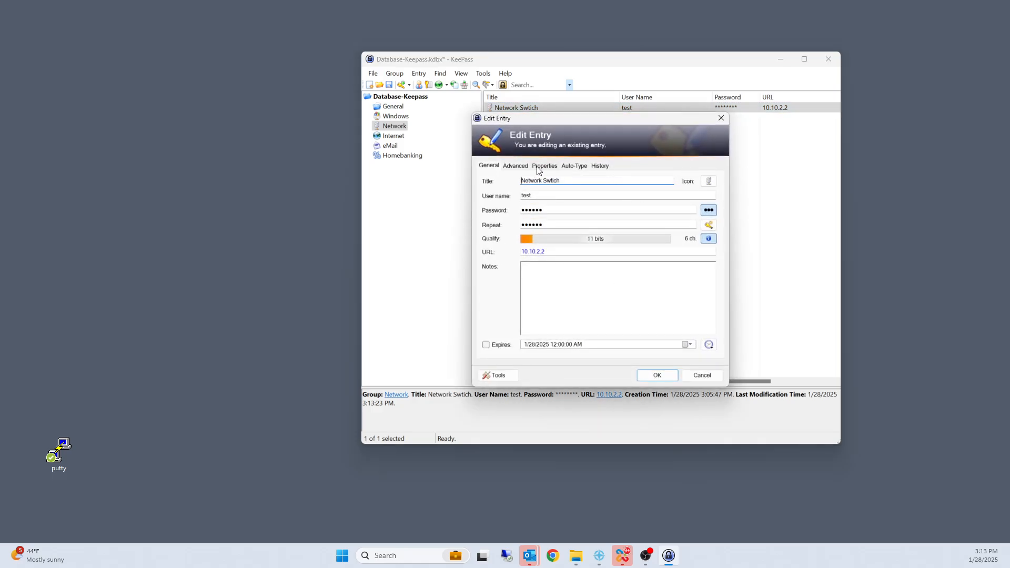
{"action": "left_click", "coordinate": [570, 168]}
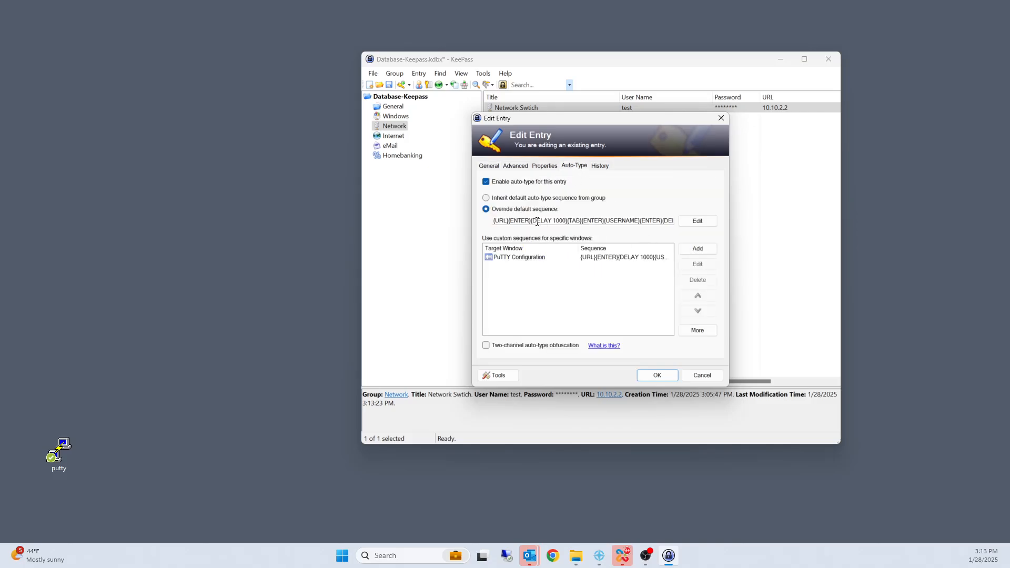
{"action": "left_click_drag", "start_coordinate": [577, 221], "coordinate": [525, 230]}
{"action": "left_click", "coordinate": [522, 221]}
{"action": "left_click_drag", "start_coordinate": [582, 221], "coordinate": [716, 224]}
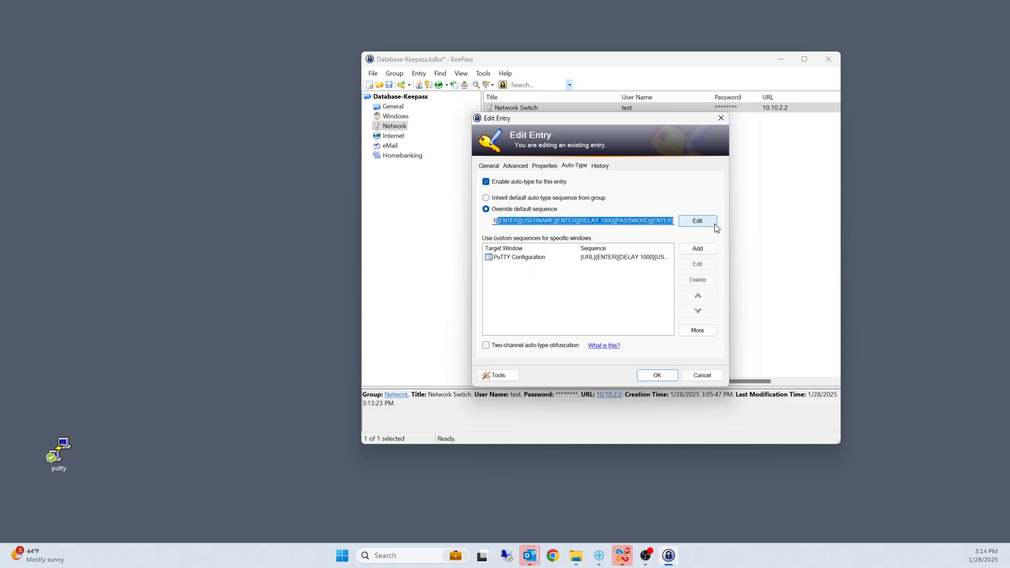
{"action": "key", "text": "Delete"}
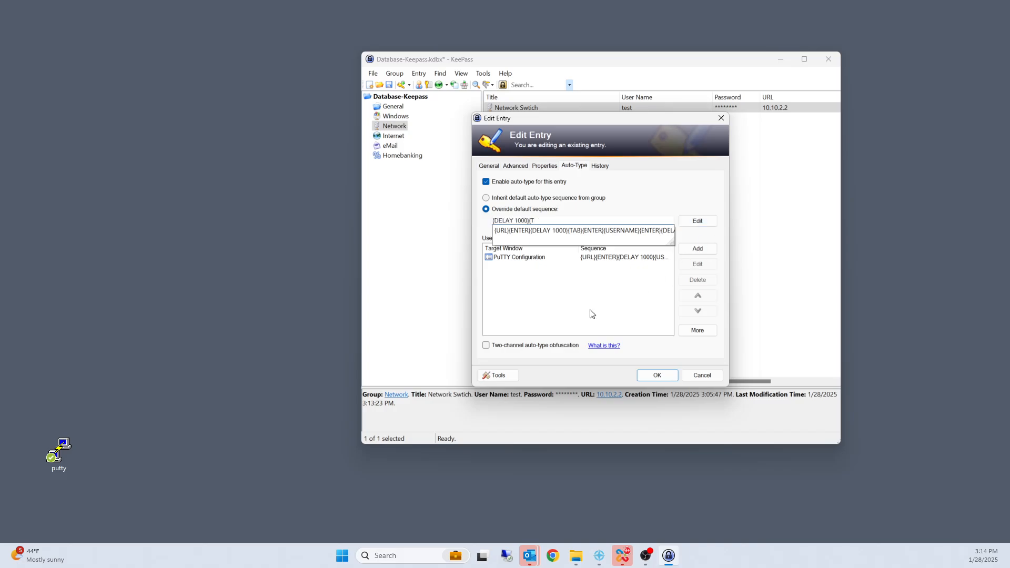
{"action": "left_click", "coordinate": [591, 312]}
{"action": "left_click_drag", "start_coordinate": [540, 221], "coordinate": [407, 220]}
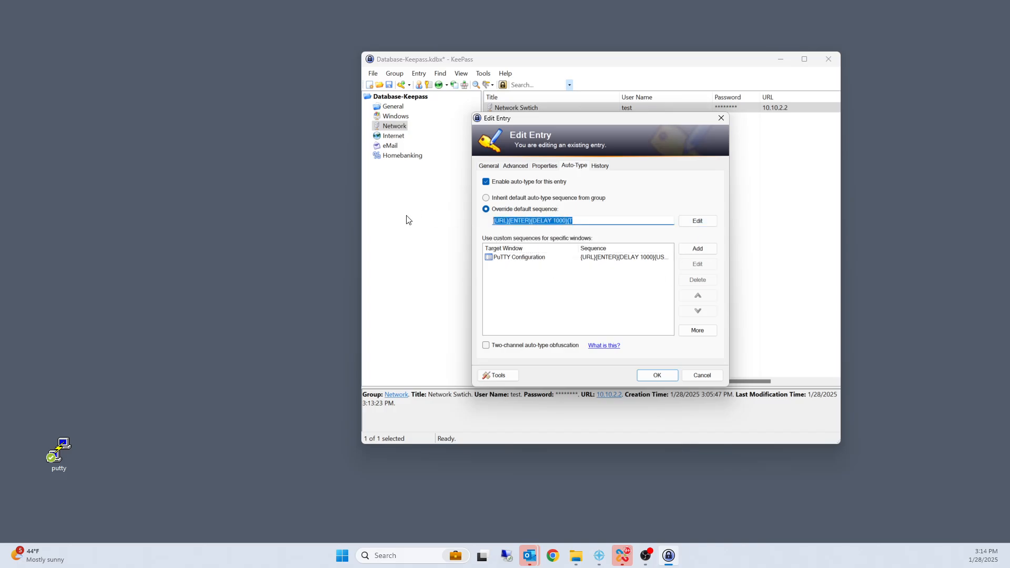
{"action": "key", "text": "Delete"}
Step: Insert {TAB}{ENTER} after the first {DELAY 1000} in the PuTTY Configuration item's custom keystroke sequence and save the entry
{"action": "double_click", "coordinate": [513, 256]}
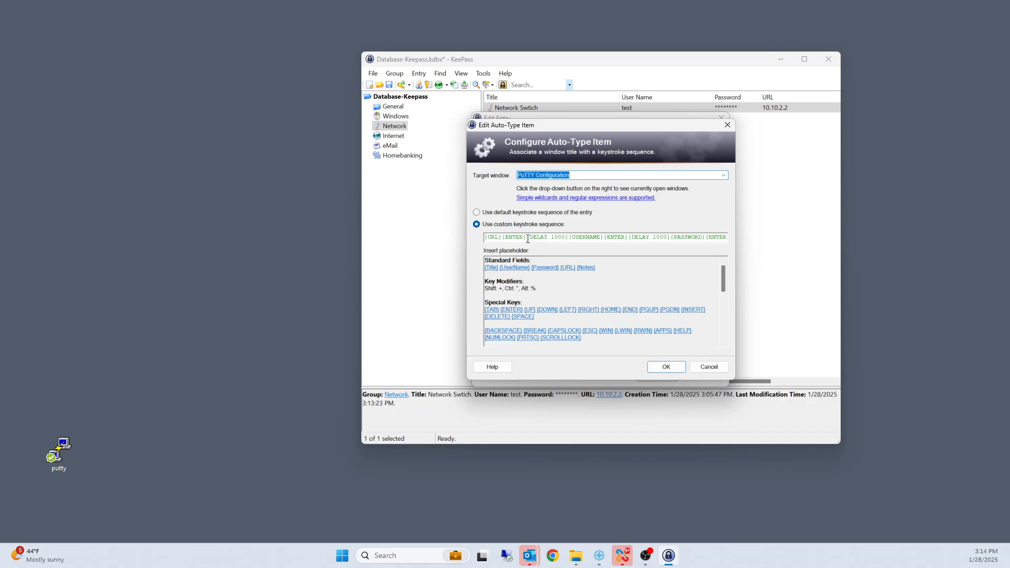
{"action": "left_click", "coordinate": [569, 238]}
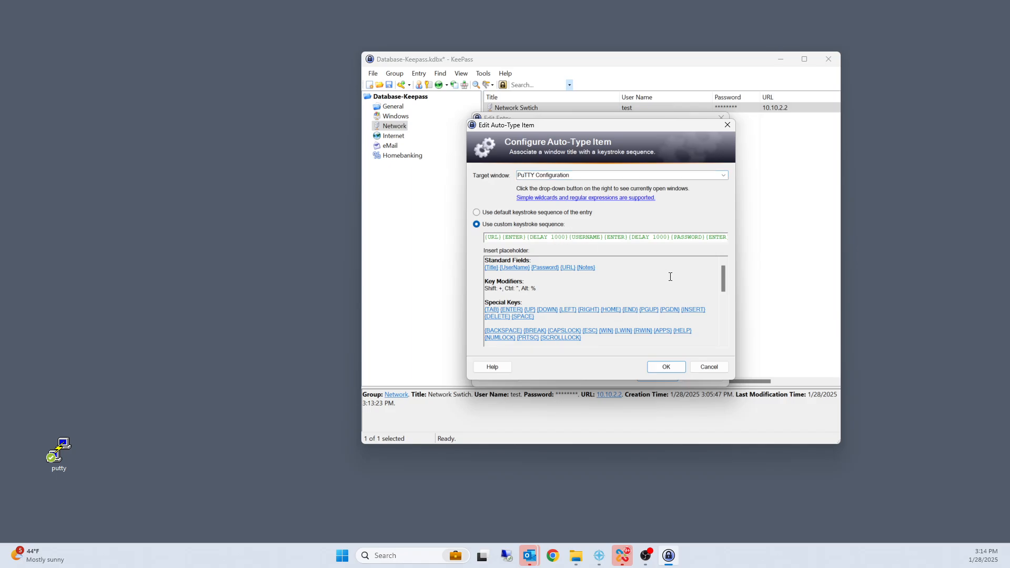
{"action": "type", "text": "{}TAB{}ENTER"}
{"action": "left_click", "coordinate": [666, 367]}
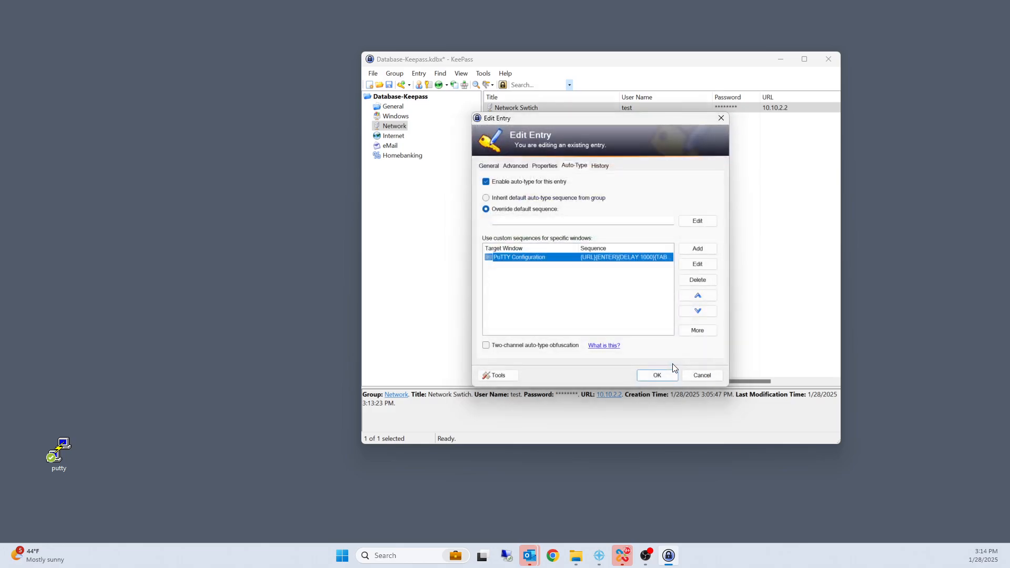
{"action": "left_click", "coordinate": [667, 378]}
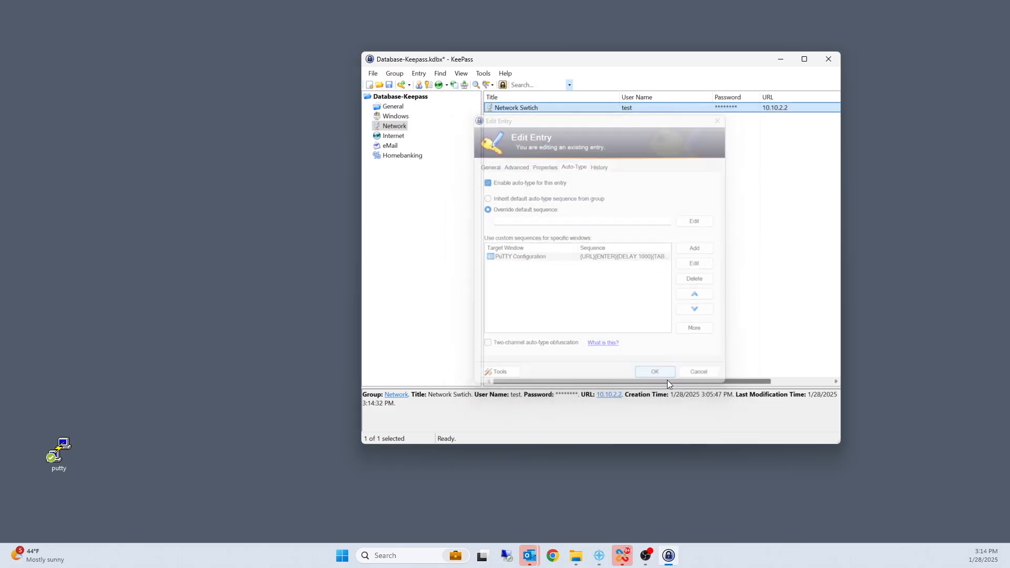
Step: Launch PuTTY, test auto-typing the network switch entry into it, place the session window beside KeePass, and close the session
{"action": "double_click", "coordinate": [63, 459]}
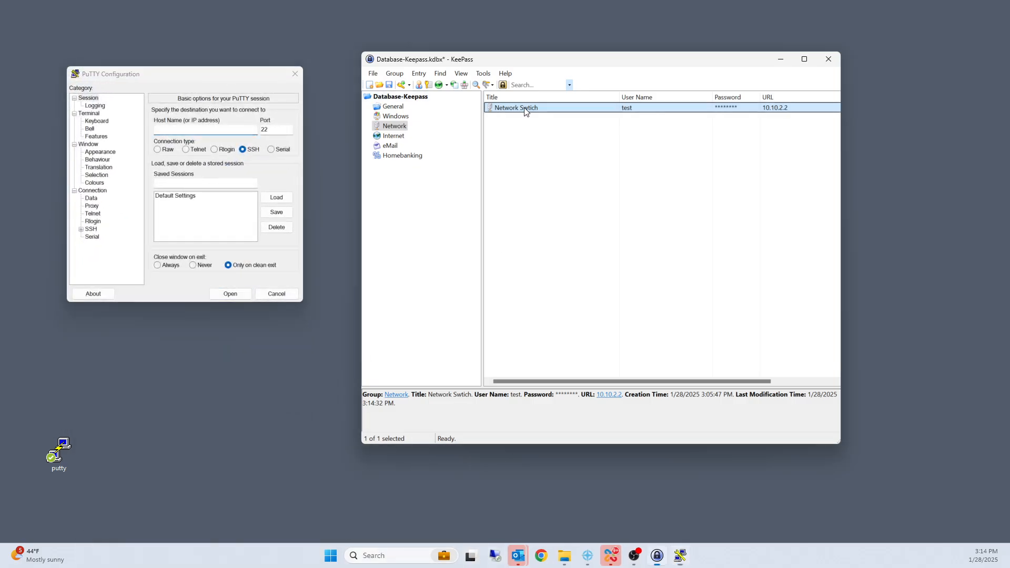
{"action": "right_click", "coordinate": [523, 111]}
{"action": "left_click", "coordinate": [570, 159]}
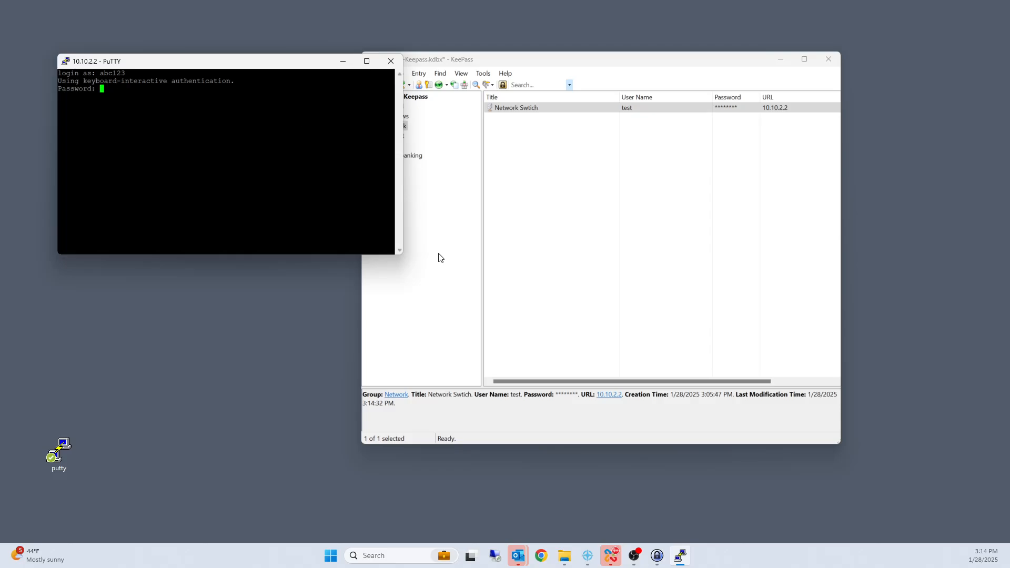
{"action": "left_click_drag", "start_coordinate": [403, 257], "coordinate": [384, 293]}
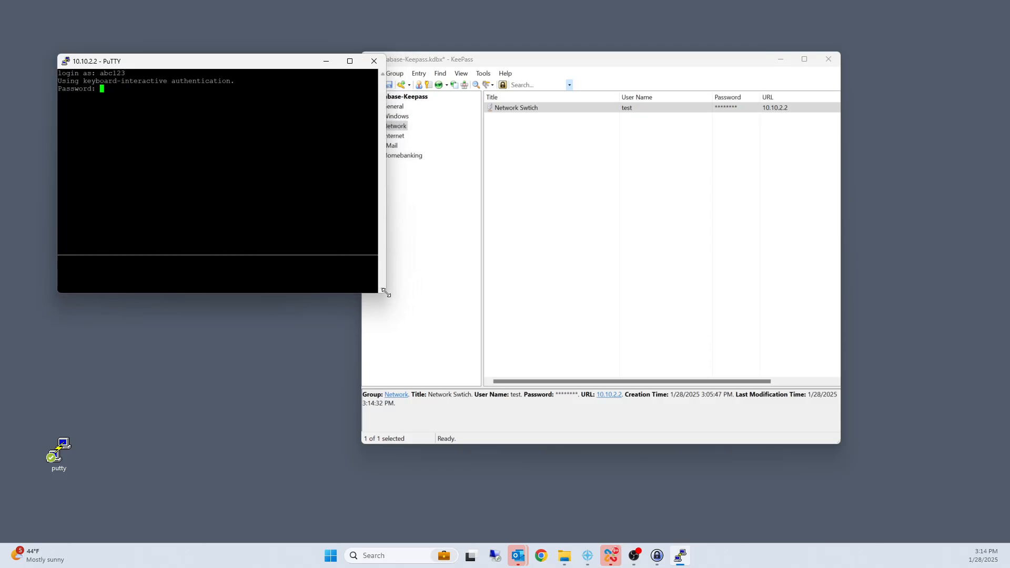
{"action": "left_click_drag", "start_coordinate": [286, 64], "coordinate": [252, 67]}
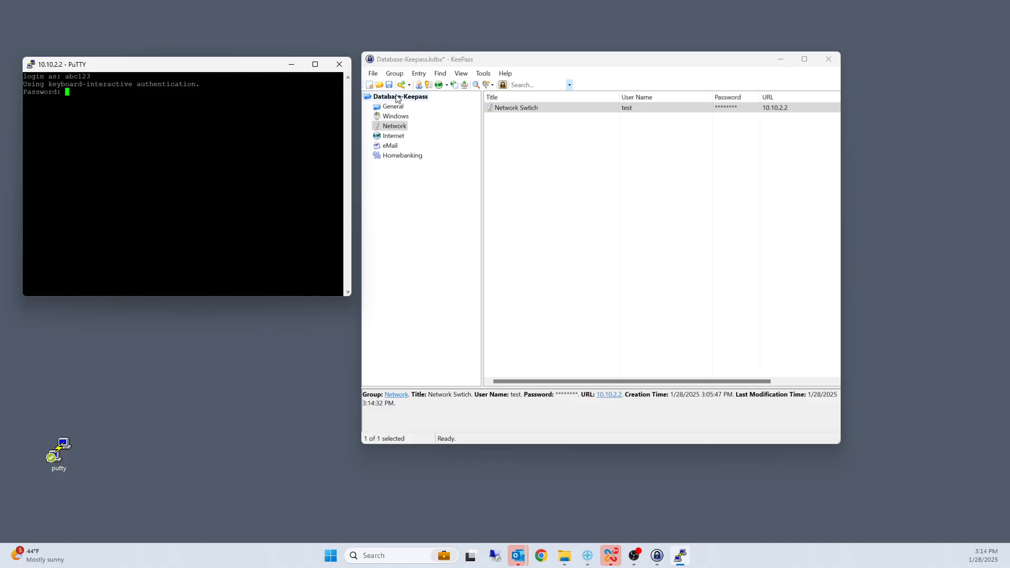
{"action": "left_click", "coordinate": [336, 70]}
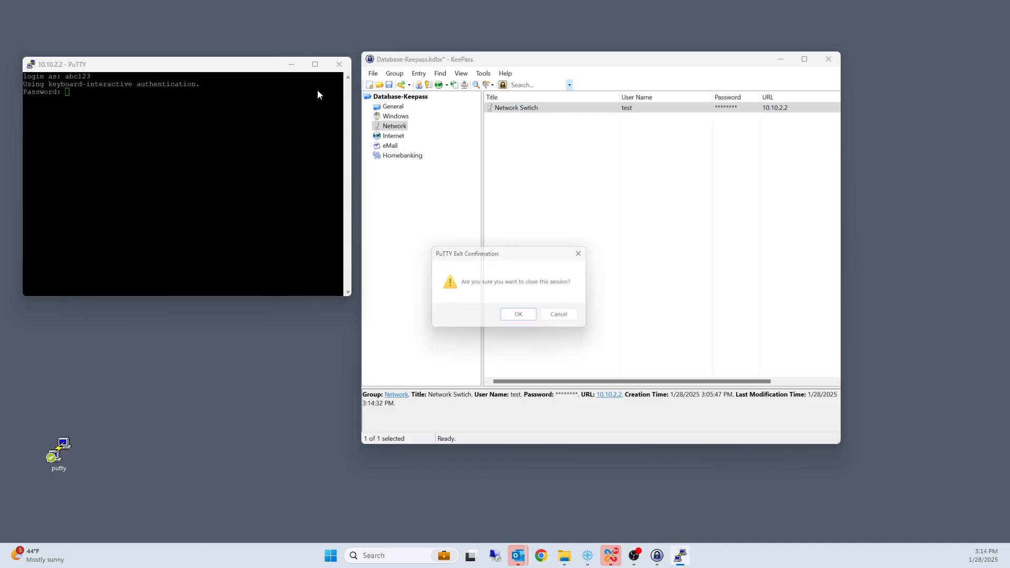
{"action": "left_click", "coordinate": [517, 318]}
Step: Insert {DELAY 2000} between {TAB} and {ENTER} in the PuTTY Configuration item's custom keystroke sequence and save the network switch entry
{"action": "right_click", "coordinate": [514, 109]}
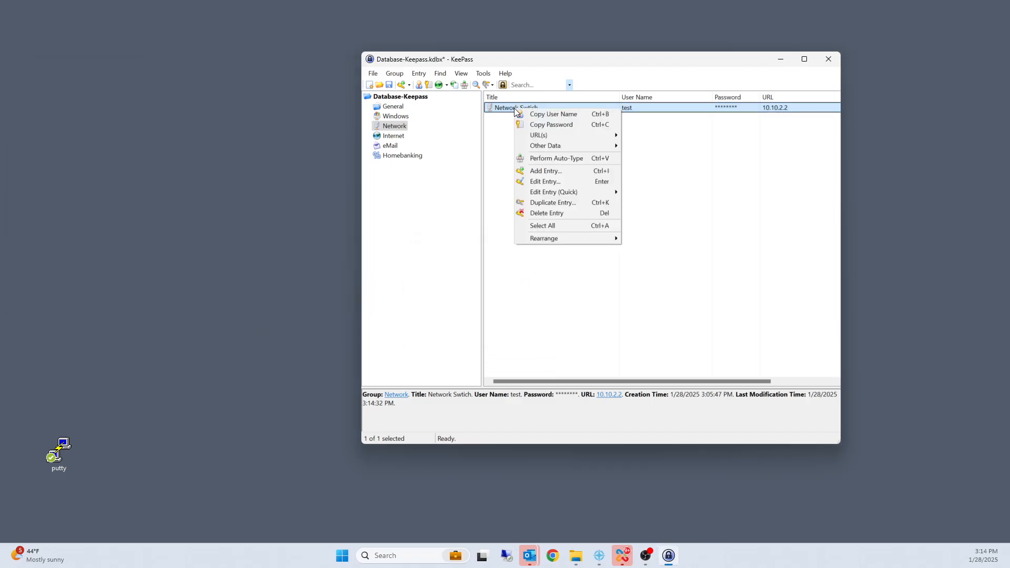
{"action": "left_click", "coordinate": [547, 182]}
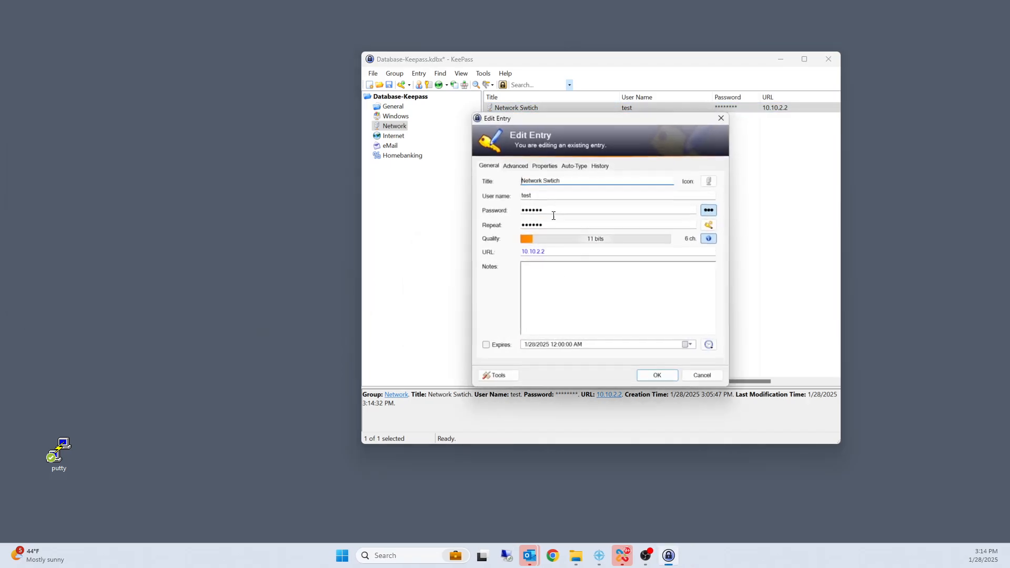
{"action": "left_click", "coordinate": [574, 166]}
{"action": "left_click", "coordinate": [532, 258]}
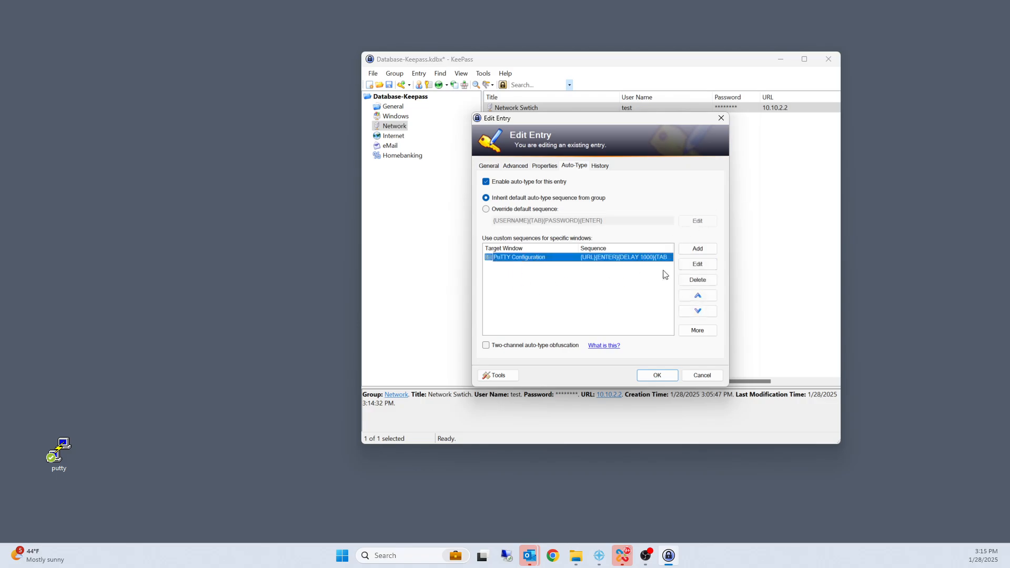
{"action": "left_click", "coordinate": [698, 264]}
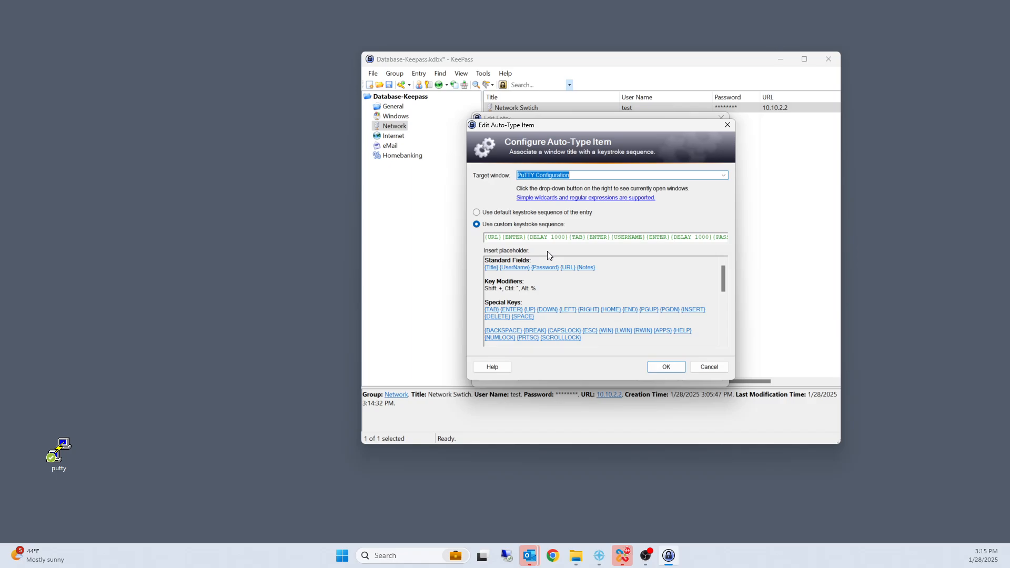
{"action": "left_click_drag", "start_coordinate": [528, 238], "coordinate": [568, 237]}
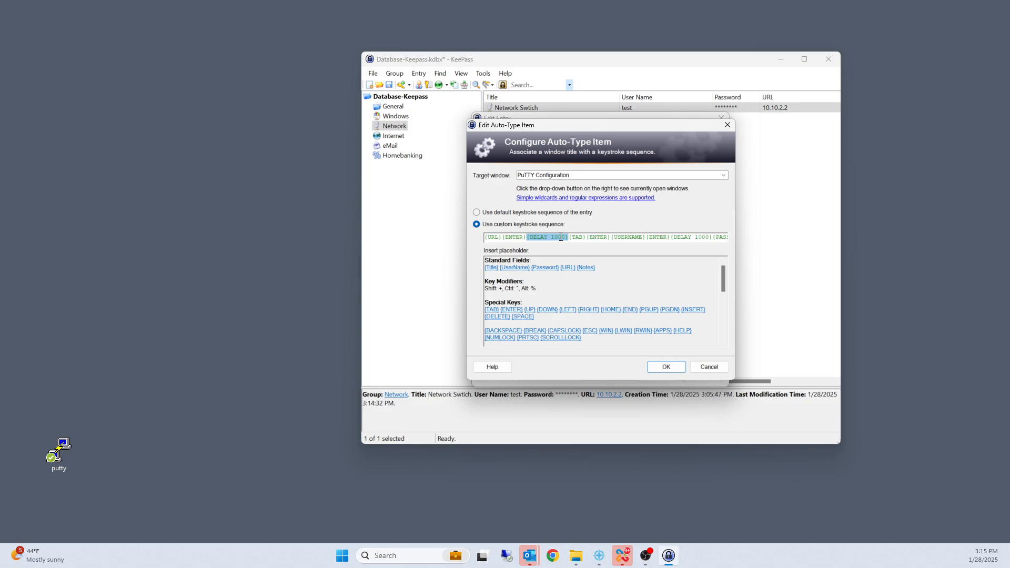
{"action": "right_click", "coordinate": [561, 237]}
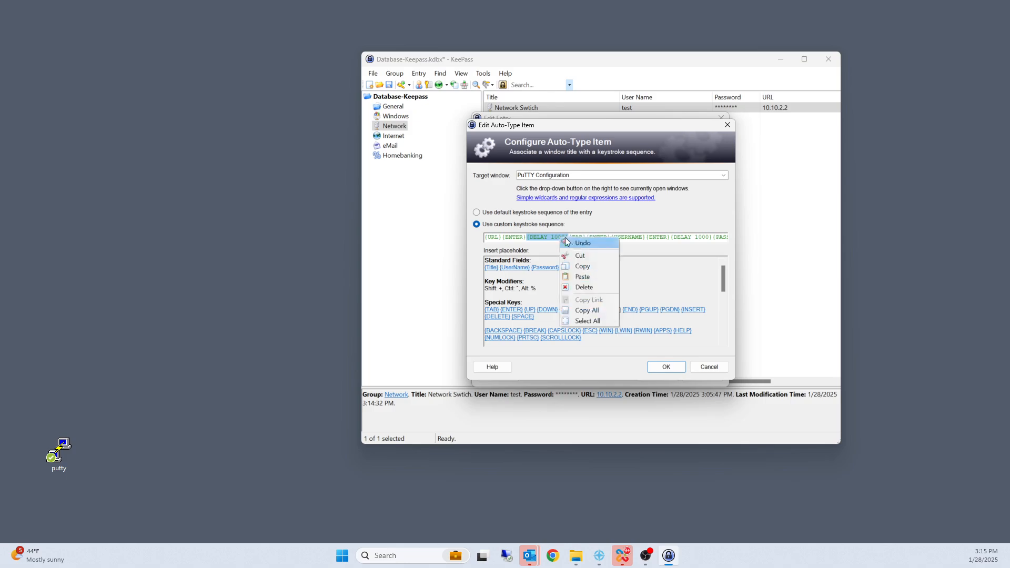
{"action": "left_click", "coordinate": [582, 267]}
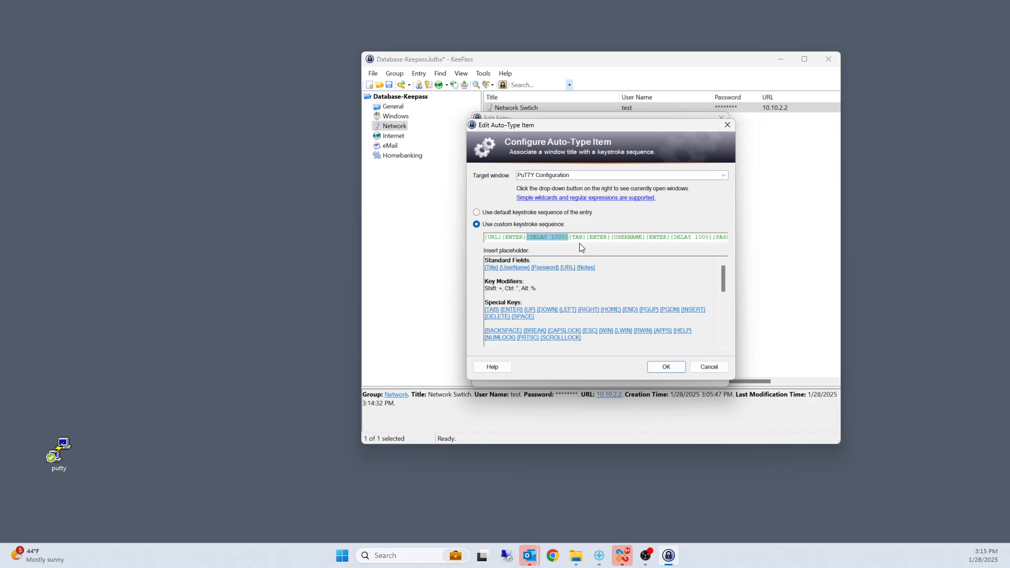
{"action": "left_click", "coordinate": [586, 237]}
{"action": "key", "text": "ctrl+v"}
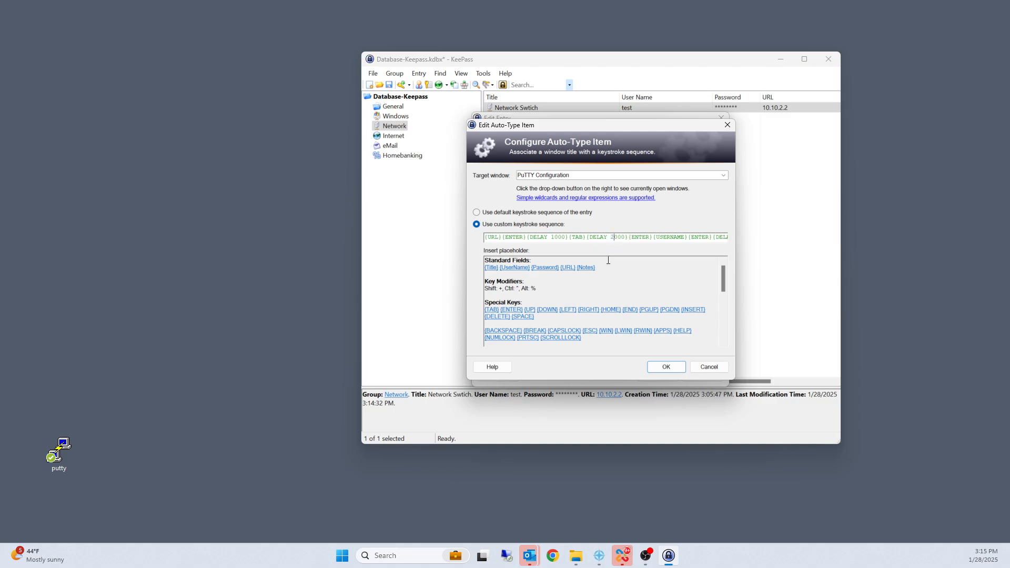
{"action": "left_click", "coordinate": [666, 367]}
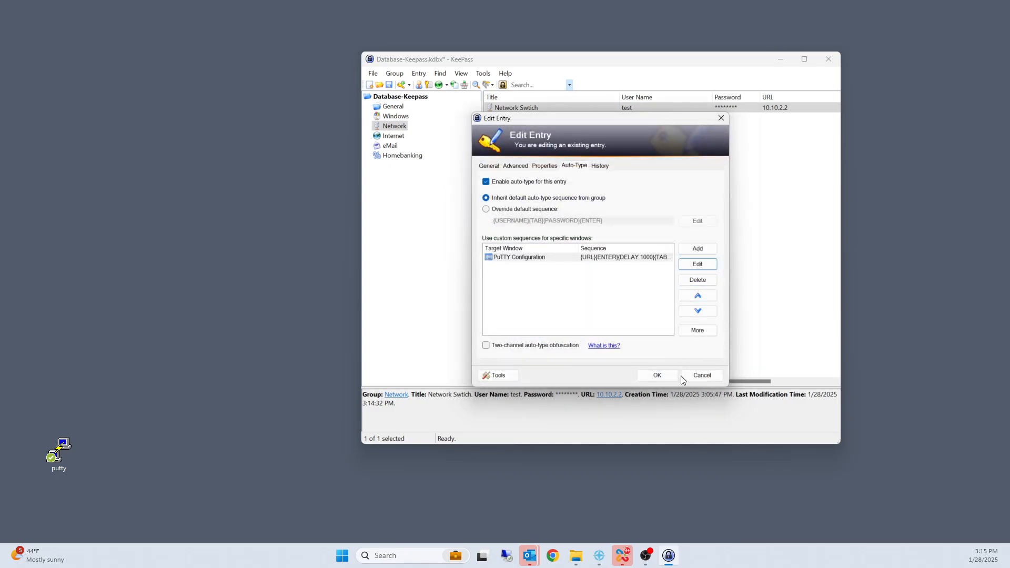
{"action": "left_click", "coordinate": [655, 377]}
Step: Launch PuTTY beside KeePass, test the network switch entry's auto-type by accepting the security alert, and close the session
{"action": "double_click", "coordinate": [40, 457]}
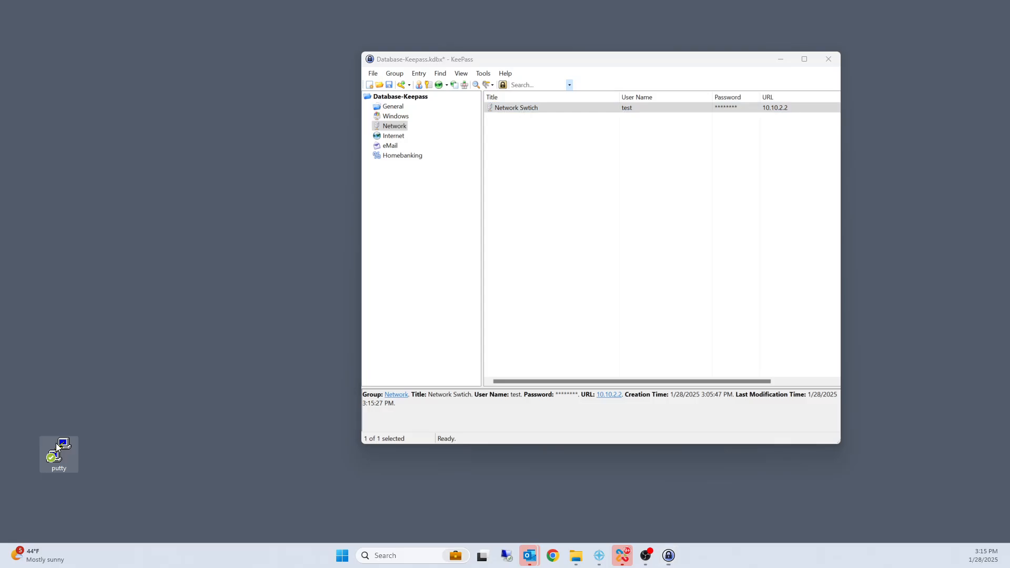
{"action": "left_click_drag", "start_coordinate": [305, 429], "coordinate": [164, 90]}
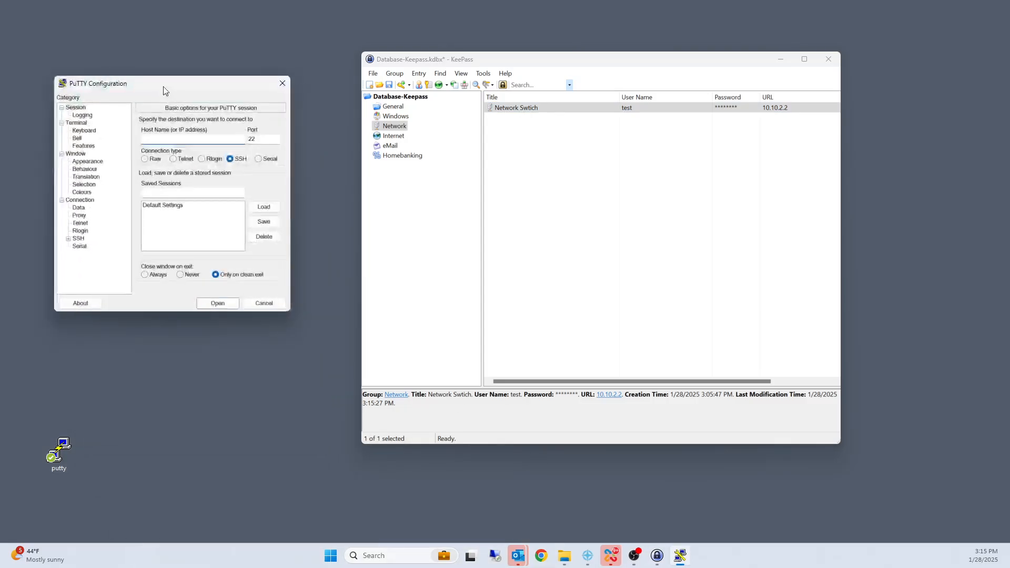
{"action": "right_click", "coordinate": [555, 111]}
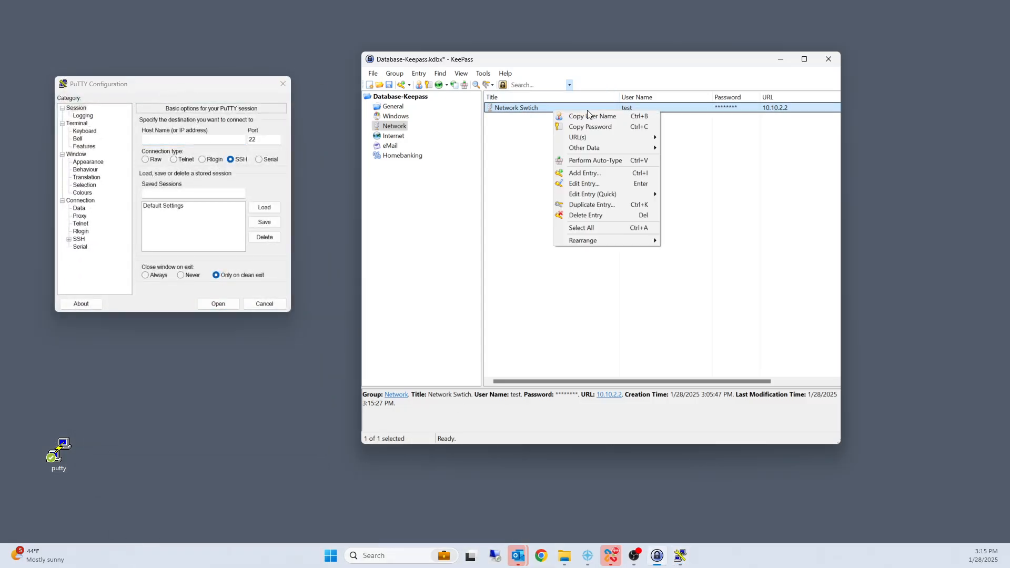
{"action": "left_click", "coordinate": [595, 160]}
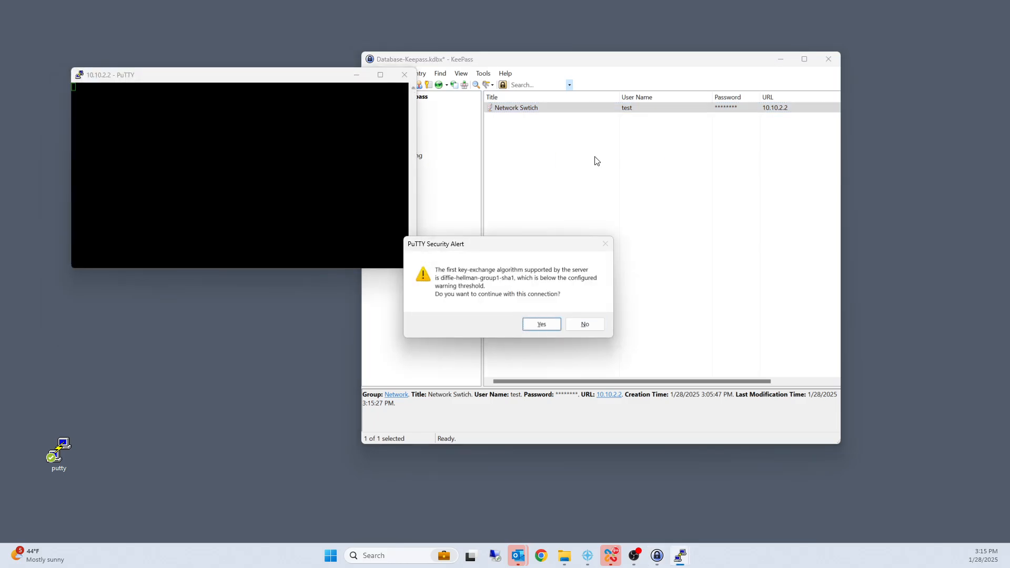
{"action": "key", "text": "Return"}
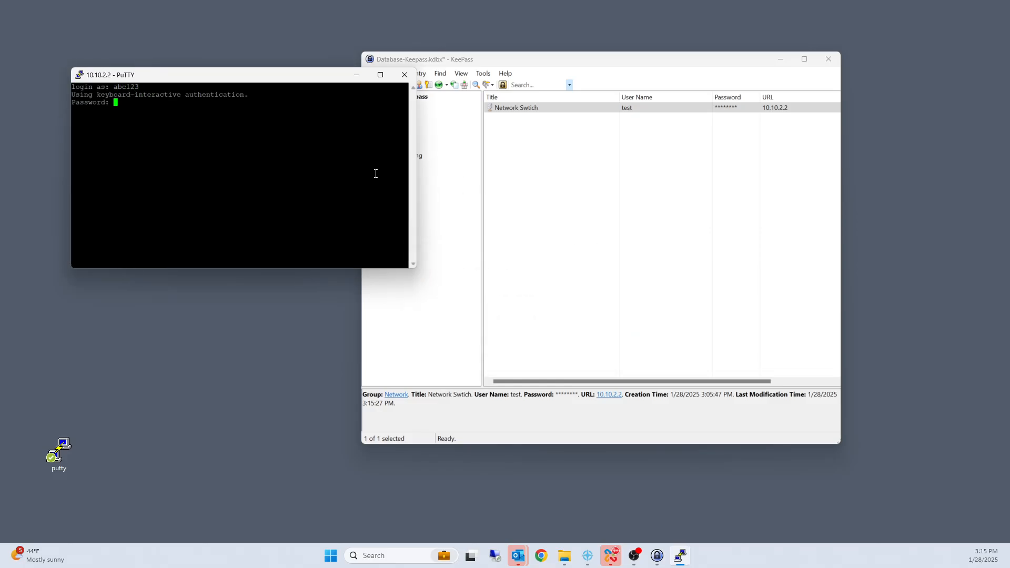
{"action": "left_click", "coordinate": [404, 76]}
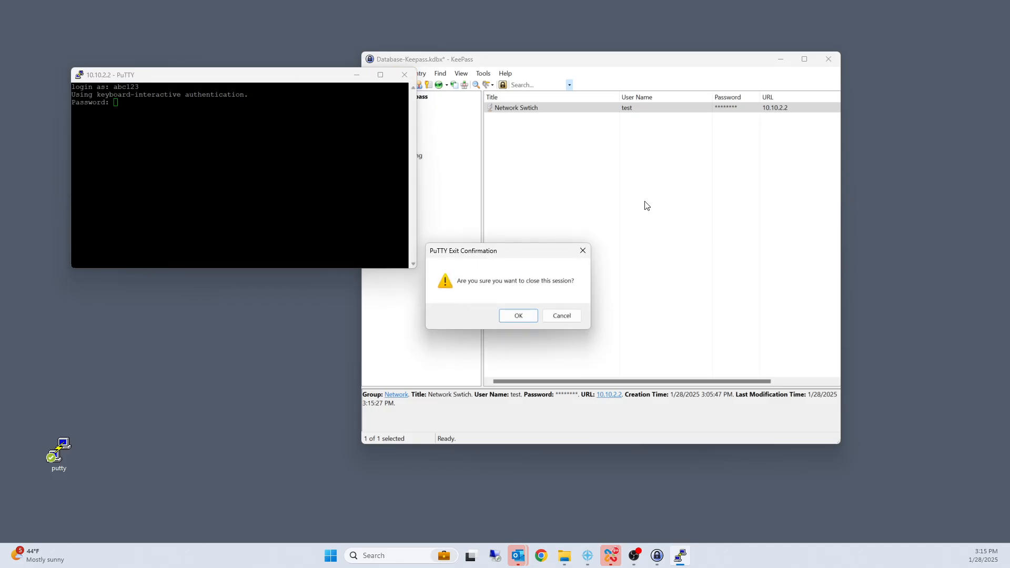
{"action": "left_click", "coordinate": [518, 316]}
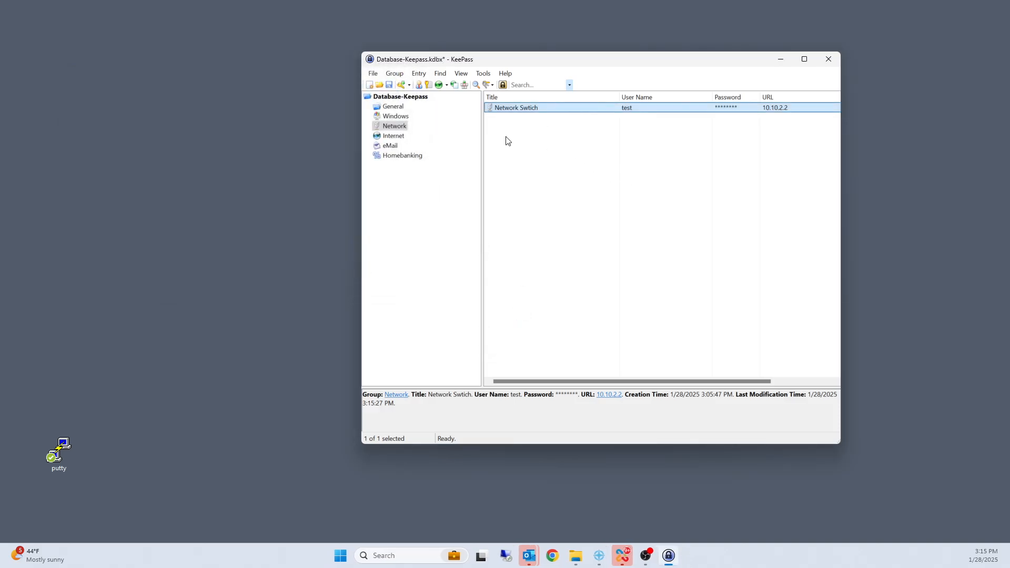
Step: Move {DELAY 2000} to after the following {ENTER} in the PuTTY Configuration item's custom keystroke sequence and save the network switch entry
{"action": "right_click", "coordinate": [514, 108]}
{"action": "left_click", "coordinate": [544, 179]}
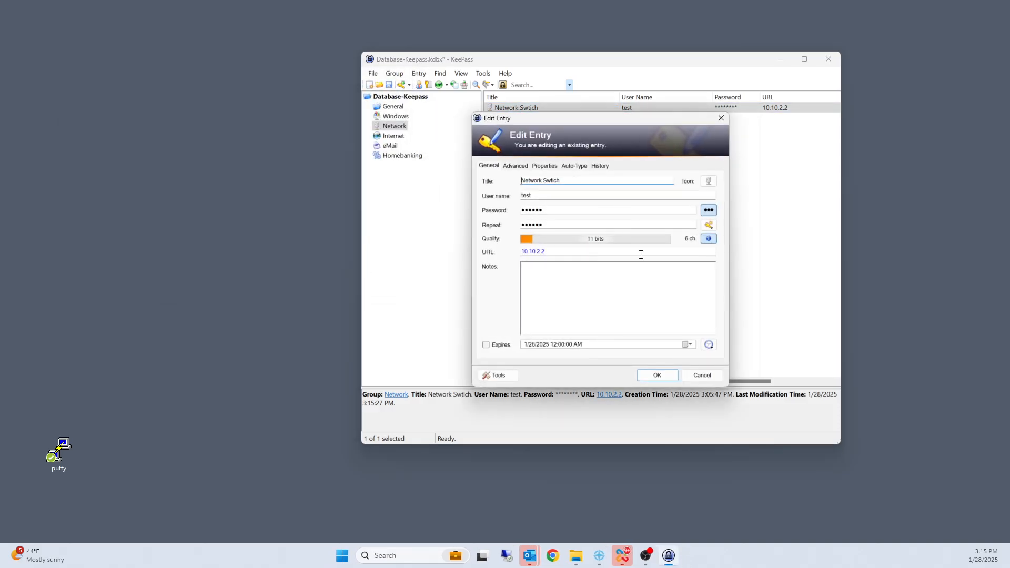
{"action": "left_click", "coordinate": [583, 168]}
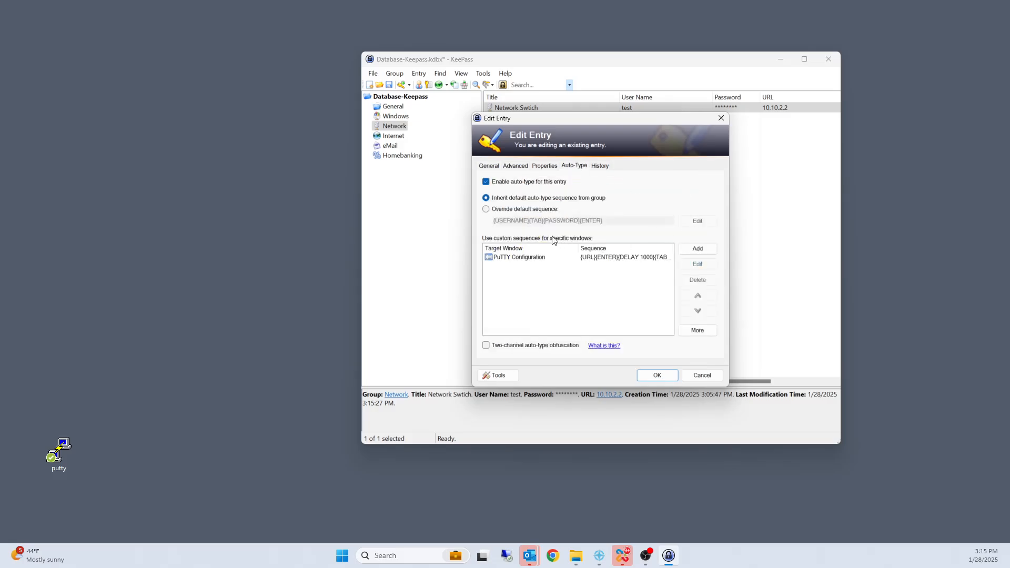
{"action": "left_click", "coordinate": [540, 257]}
{"action": "left_click", "coordinate": [697, 264]}
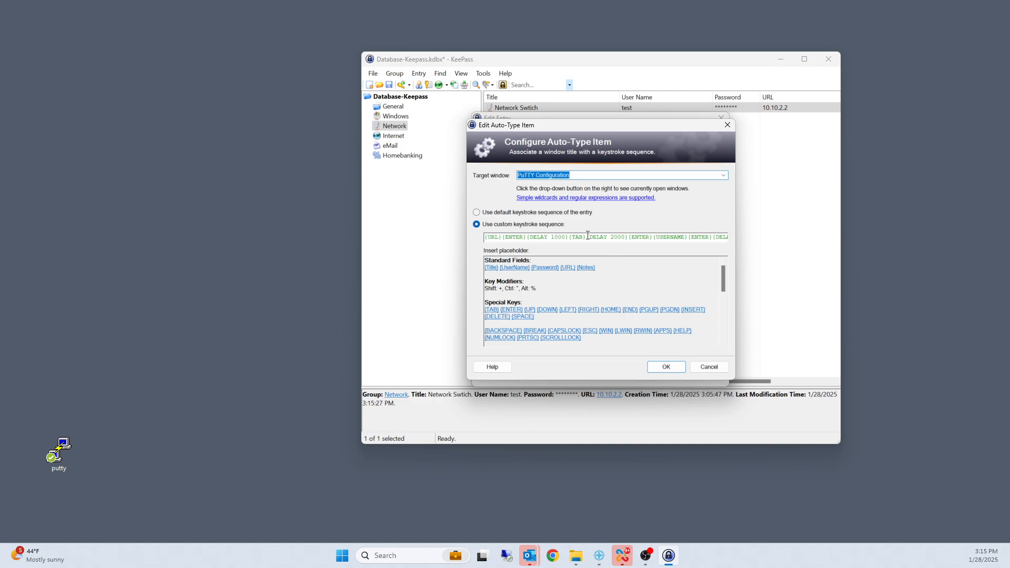
{"action": "left_click_drag", "start_coordinate": [588, 236], "coordinate": [628, 237]}
{"action": "key", "text": "ctrl+c"}
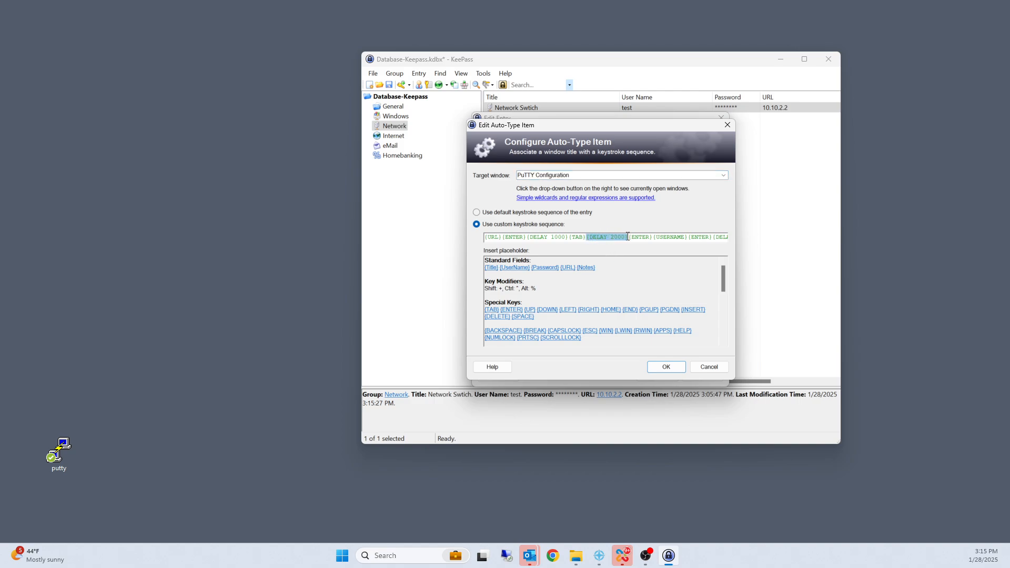
{"action": "right_click", "coordinate": [625, 237]}
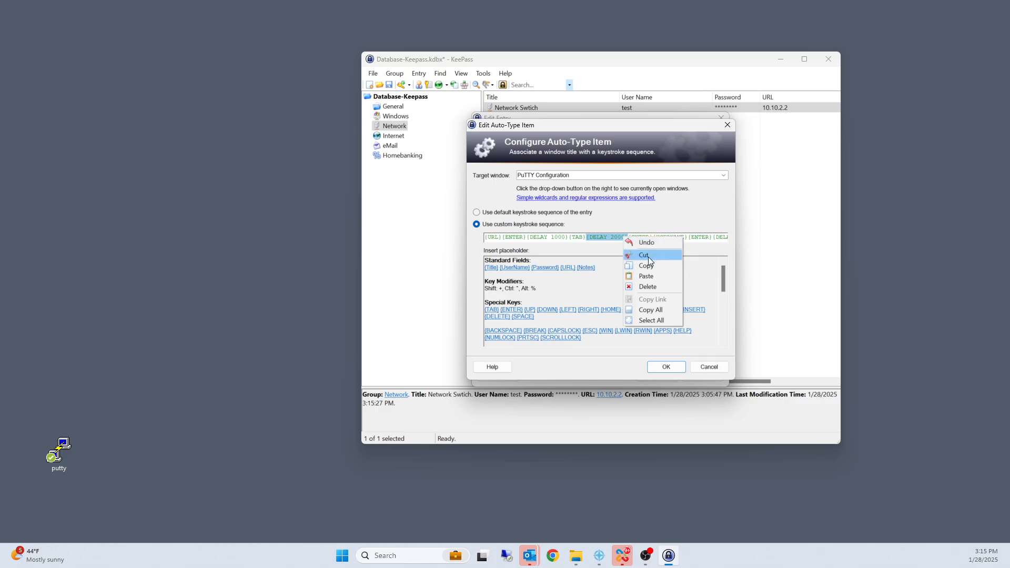
{"action": "left_click", "coordinate": [649, 256]}
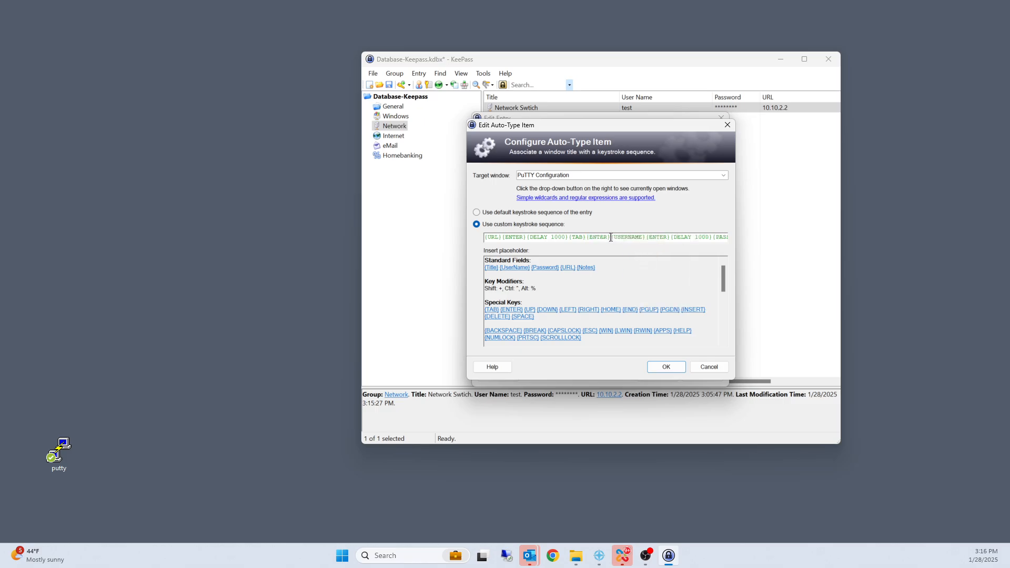
{"action": "key", "text": "ctrl+v"}
{"action": "left_click", "coordinate": [665, 368]}
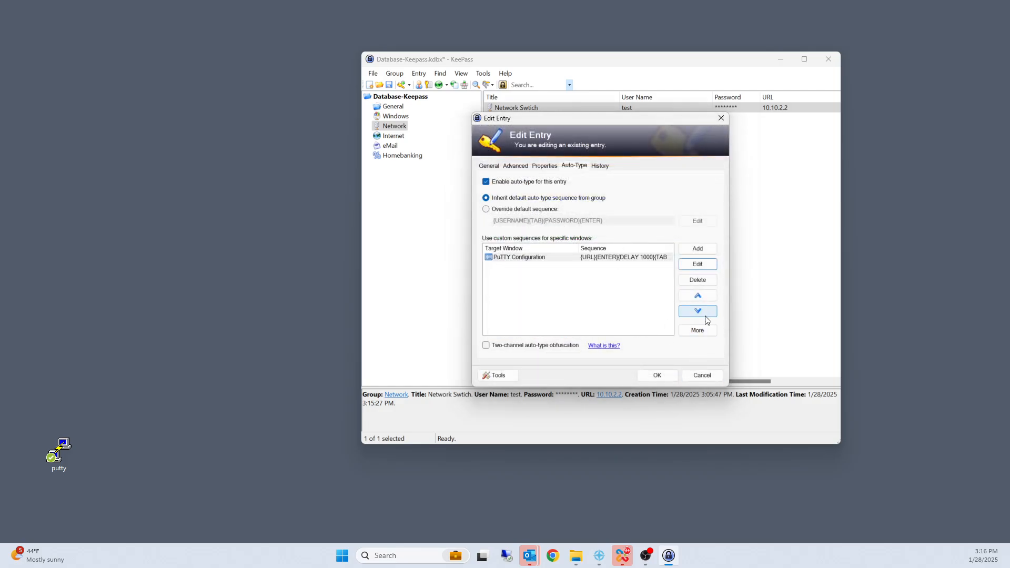
{"action": "left_click", "coordinate": [658, 375]}
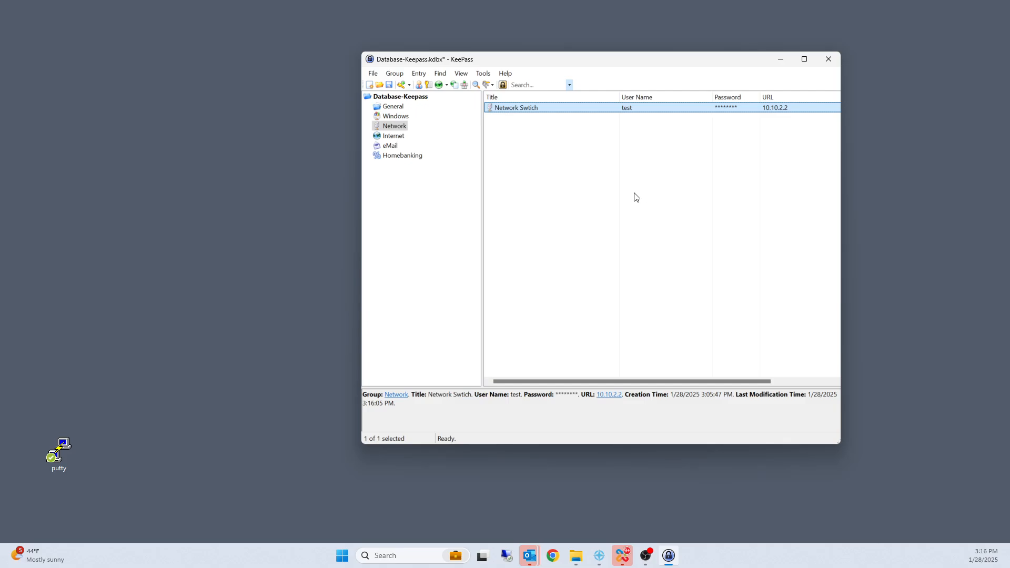
Step: Launch PuTTY beside KeePass, log in by auto-typing the network switch entry, test the switch prompt, and end the session with exit
{"action": "double_click", "coordinate": [71, 457]}
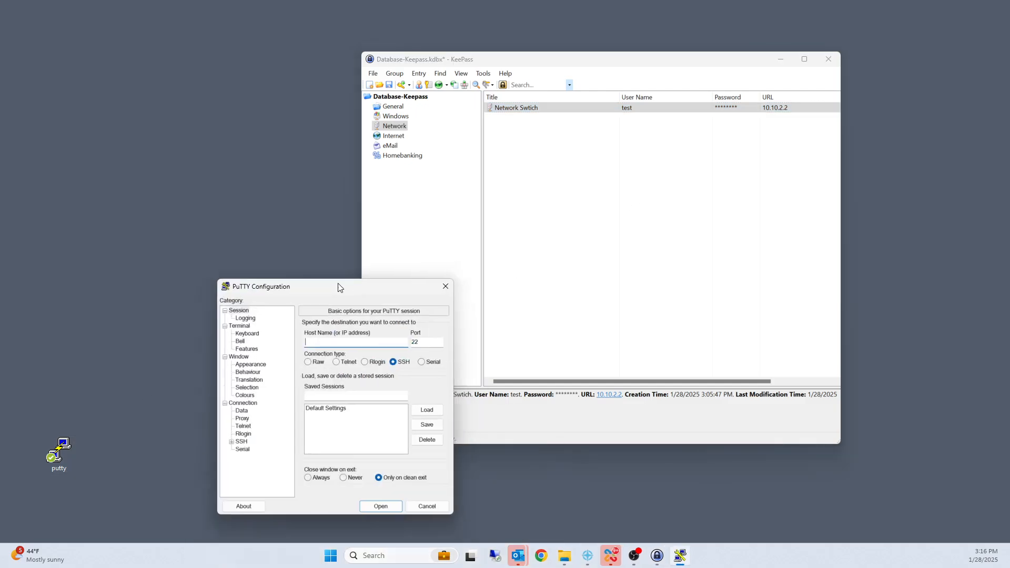
{"action": "left_click_drag", "start_coordinate": [336, 286], "coordinate": [180, 91]}
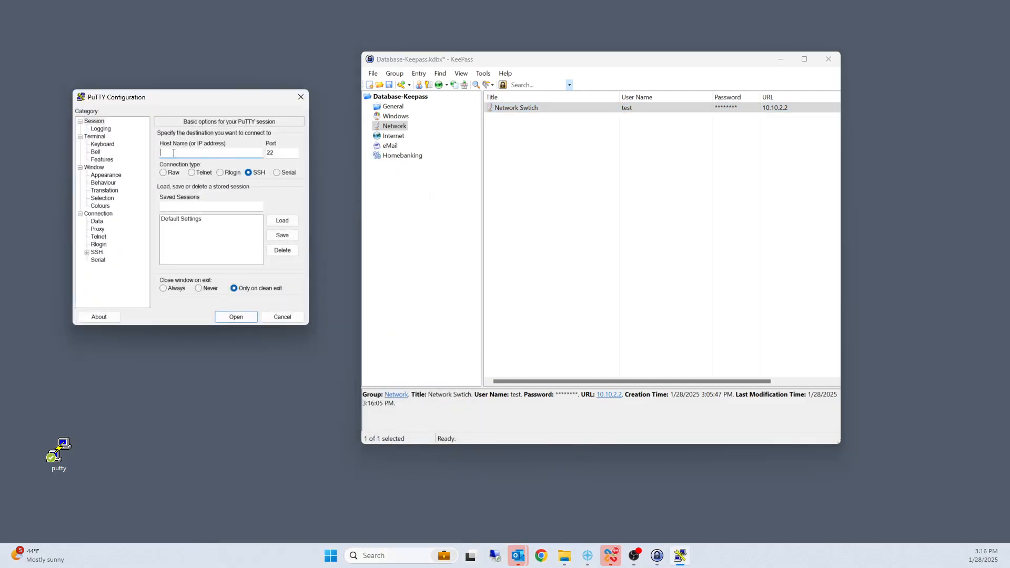
{"action": "right_click", "coordinate": [548, 108]}
{"action": "left_click", "coordinate": [589, 157]}
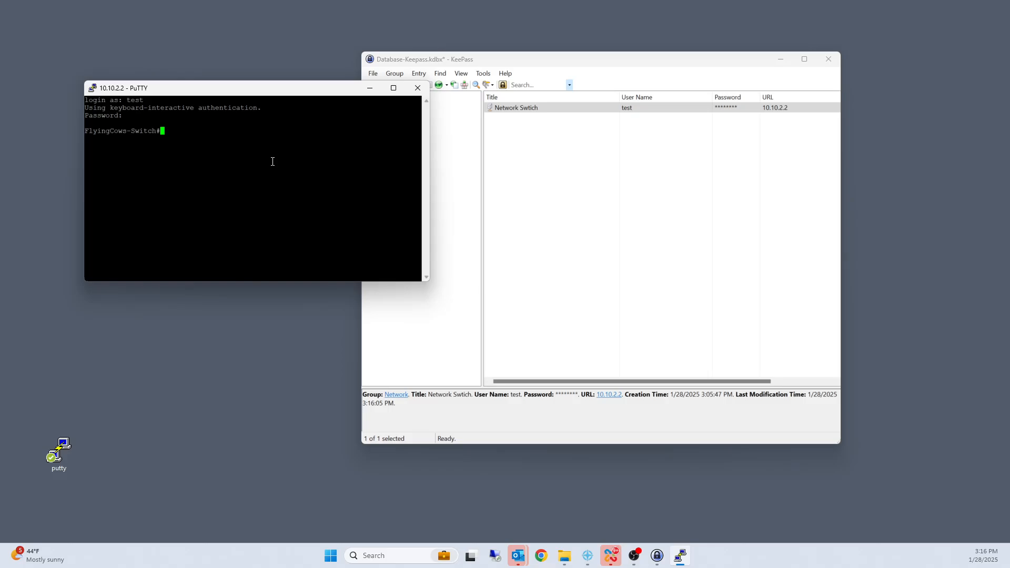
{"action": "key", "text": "Return"}
{"action": "key", "text": "Return"}
{"action": "key", "text": "Return"}
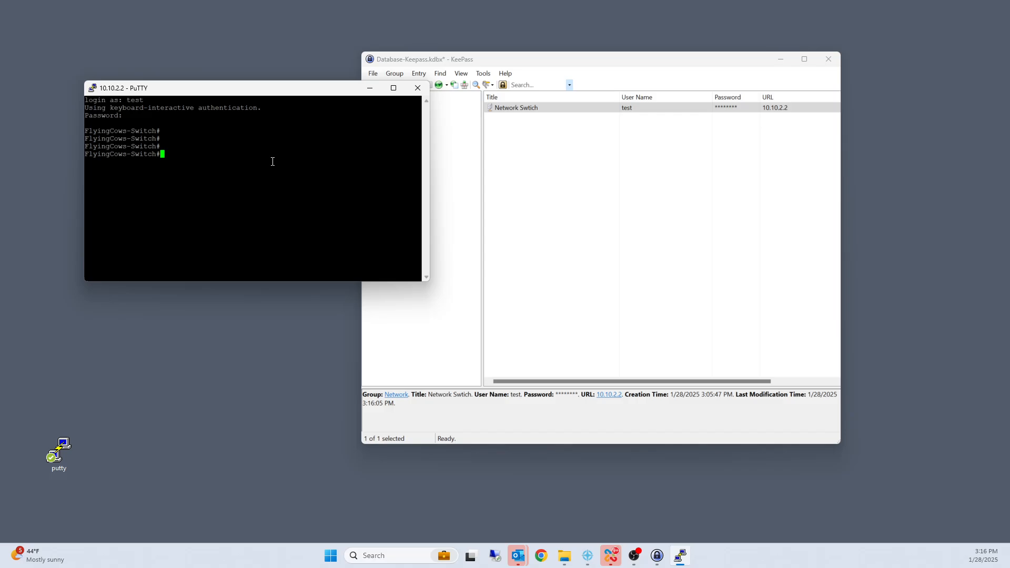
{"action": "type", "text": "exit"}
{"action": "key", "text": "Return"}
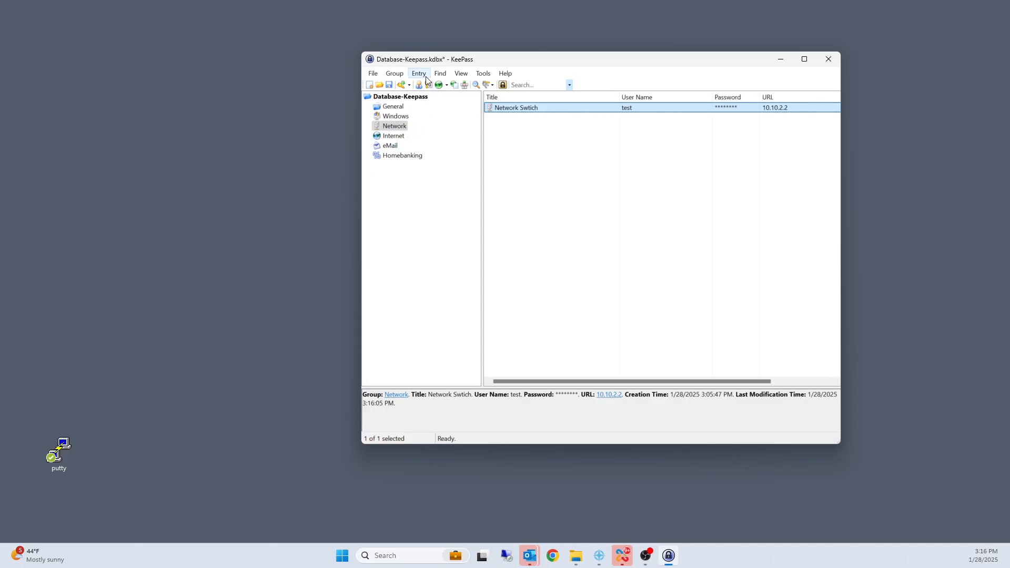
Step: Generate a 12-character password in the Network group with special characters added, reviewing the advanced options and sample passwords before accepting
{"action": "left_click", "coordinate": [483, 76]}
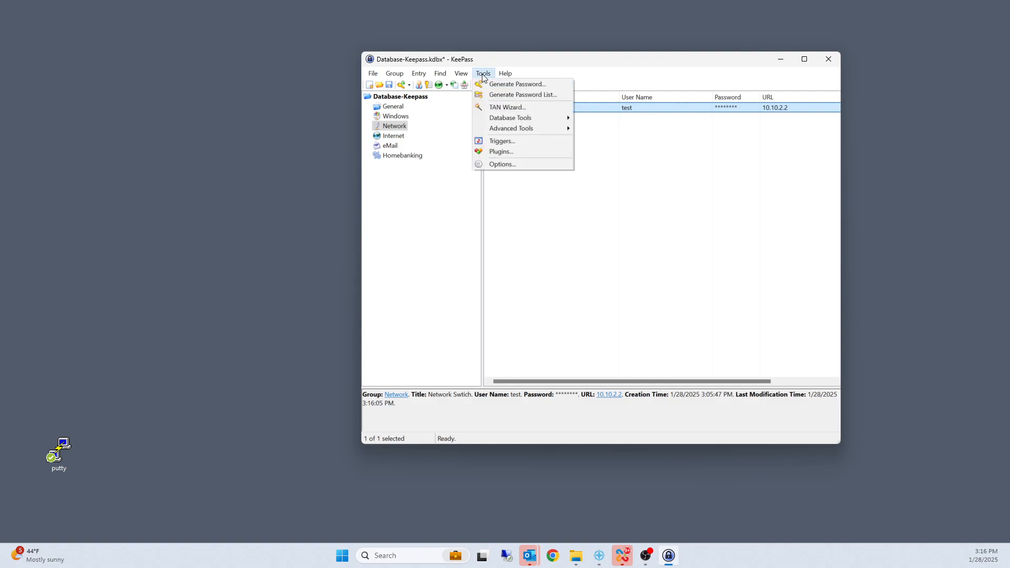
{"action": "left_click", "coordinate": [506, 88]}
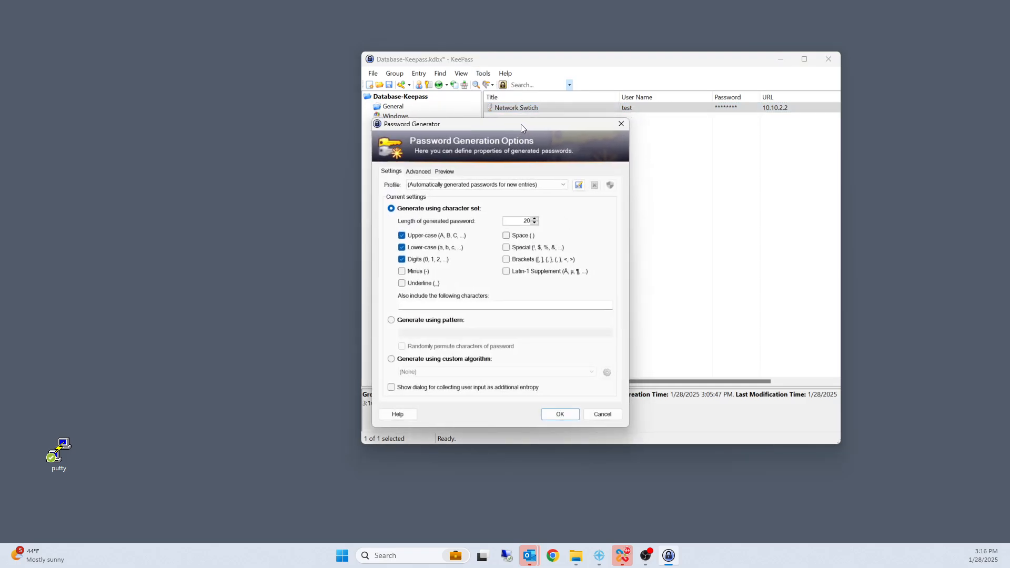
{"action": "left_click_drag", "start_coordinate": [521, 124], "coordinate": [288, 106]}
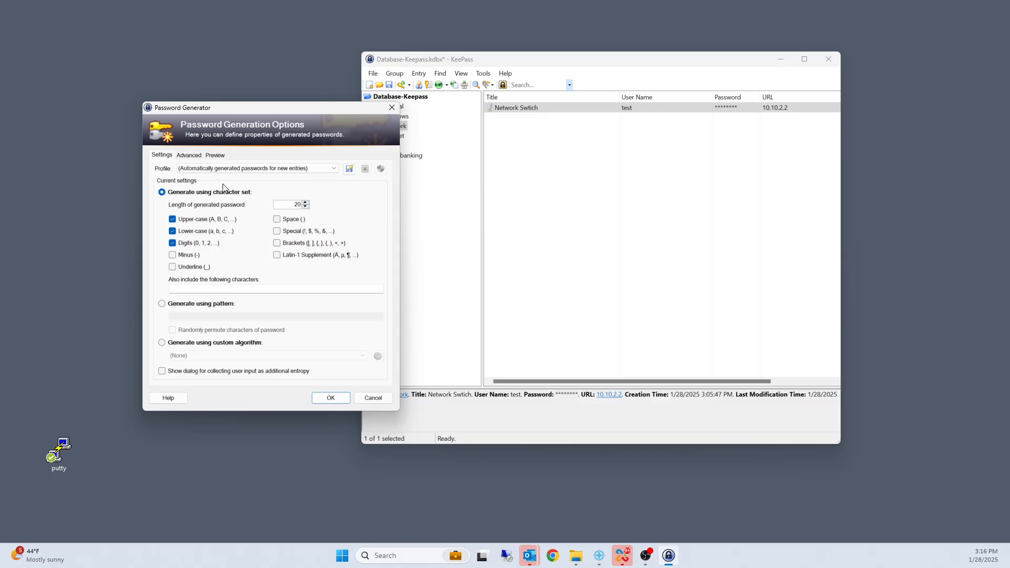
{"action": "left_click", "coordinate": [306, 206]}
{"action": "left_click", "coordinate": [306, 206]}
{"action": "left_click", "coordinate": [277, 231]}
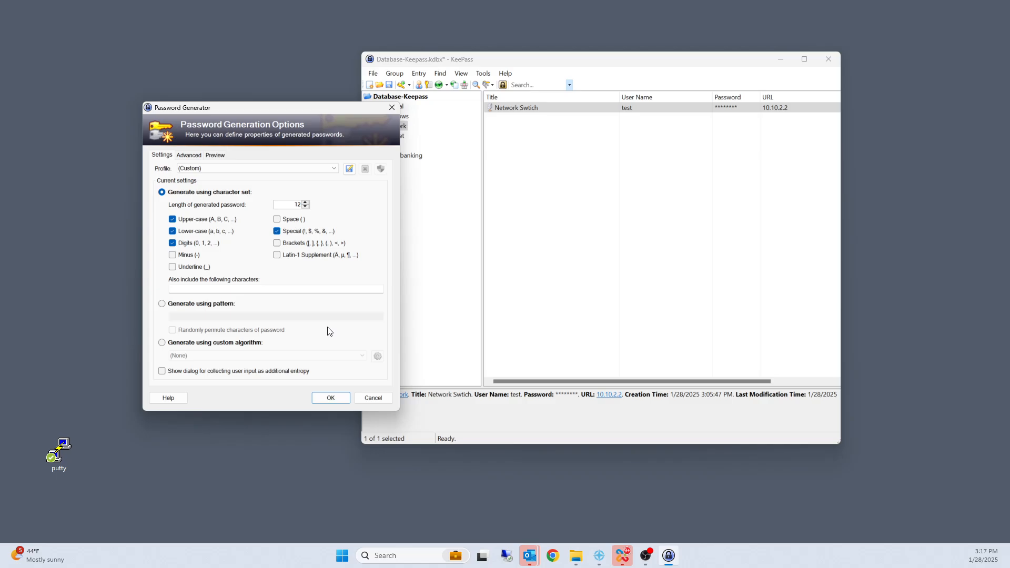
{"action": "left_click", "coordinate": [187, 156]}
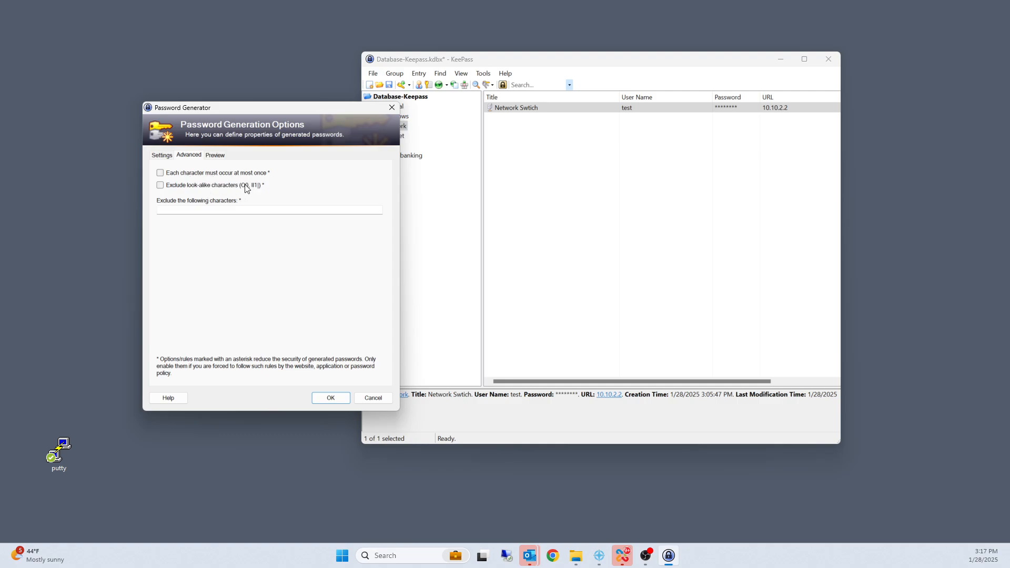
{"action": "left_click", "coordinate": [216, 157]}
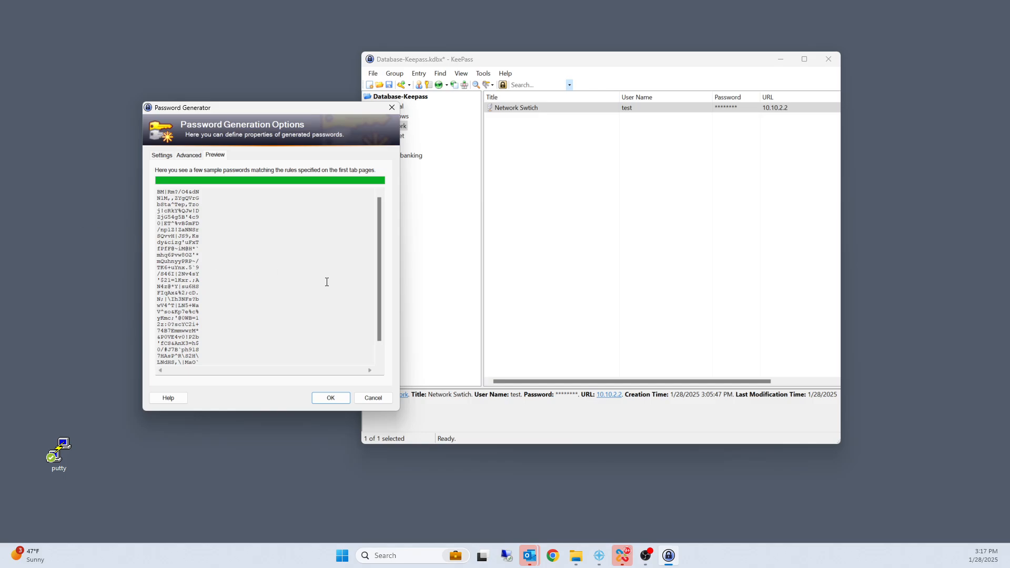
{"action": "left_click", "coordinate": [331, 399]}
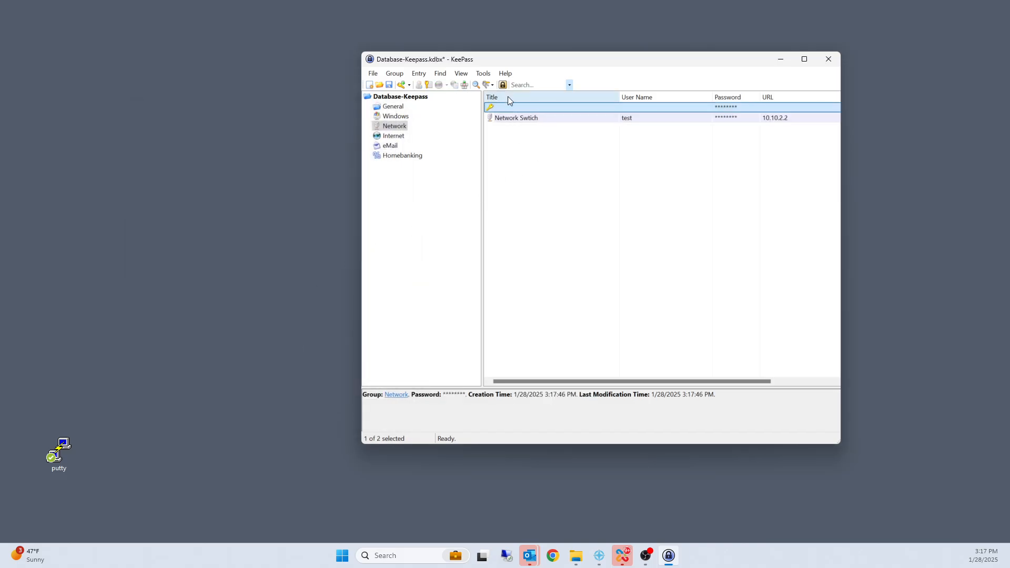
Step: Start another password generation, requiring each character to occur at most once and excluding look-alike characters
{"action": "left_click", "coordinate": [483, 73]}
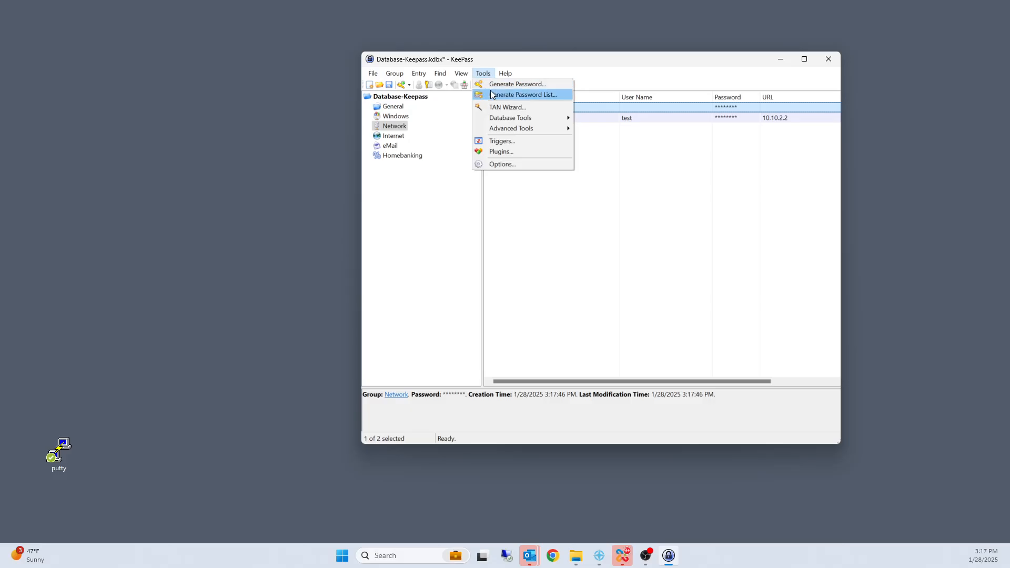
{"action": "left_click", "coordinate": [494, 84]}
{"action": "left_click", "coordinate": [496, 184]}
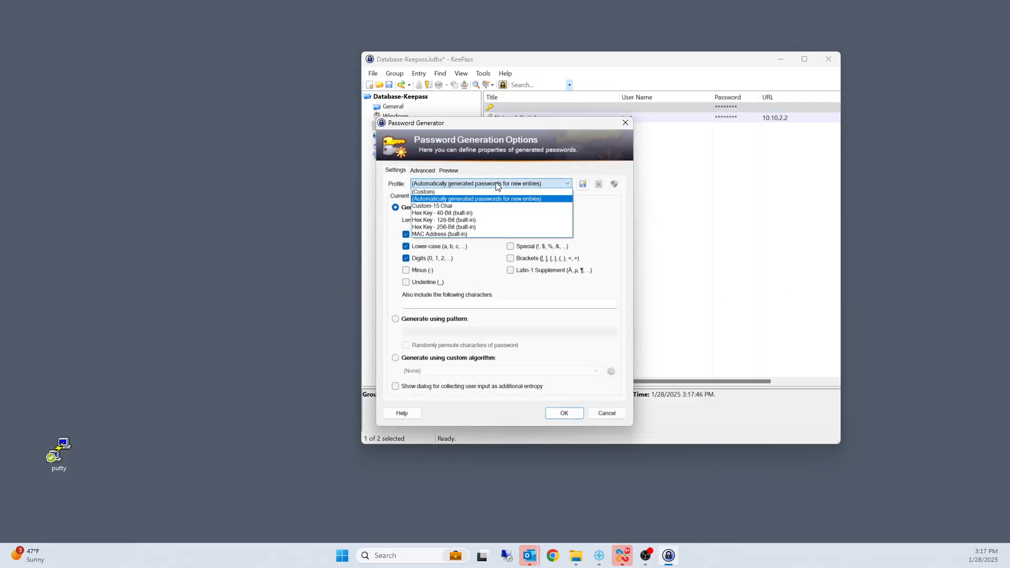
{"action": "left_click", "coordinate": [496, 185]}
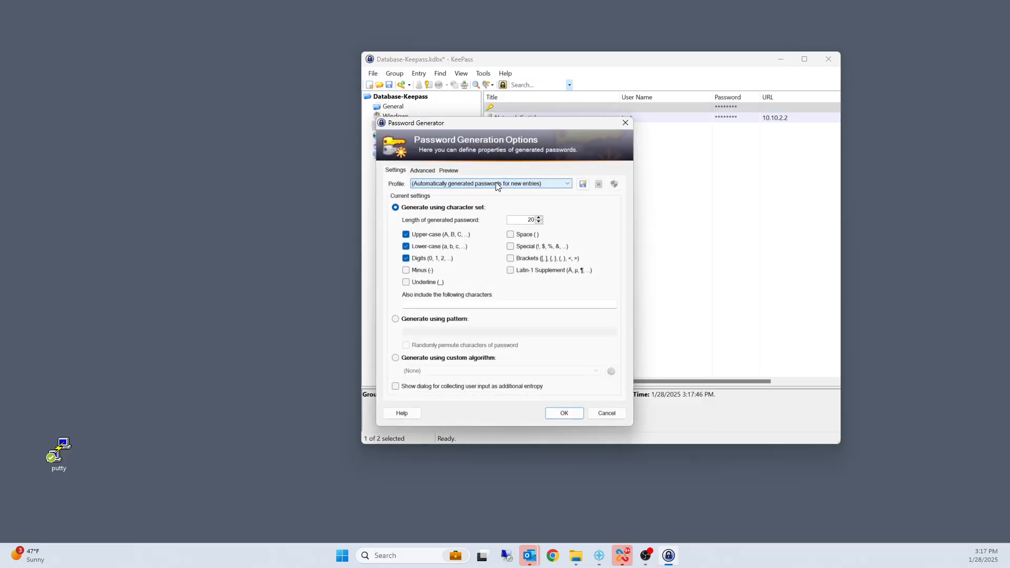
{"action": "left_click", "coordinate": [424, 170]}
{"action": "left_click", "coordinate": [393, 200]}
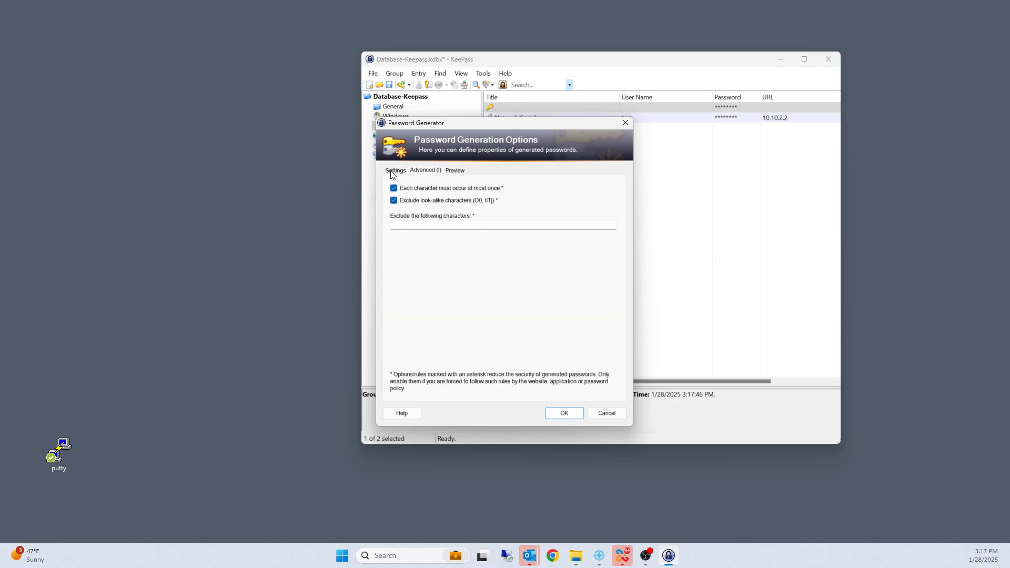
Step: Set the generated password length to 12, include special characters and underline, and preview sample passwords
{"action": "left_click", "coordinate": [391, 173]}
{"action": "double_click", "coordinate": [531, 220]}
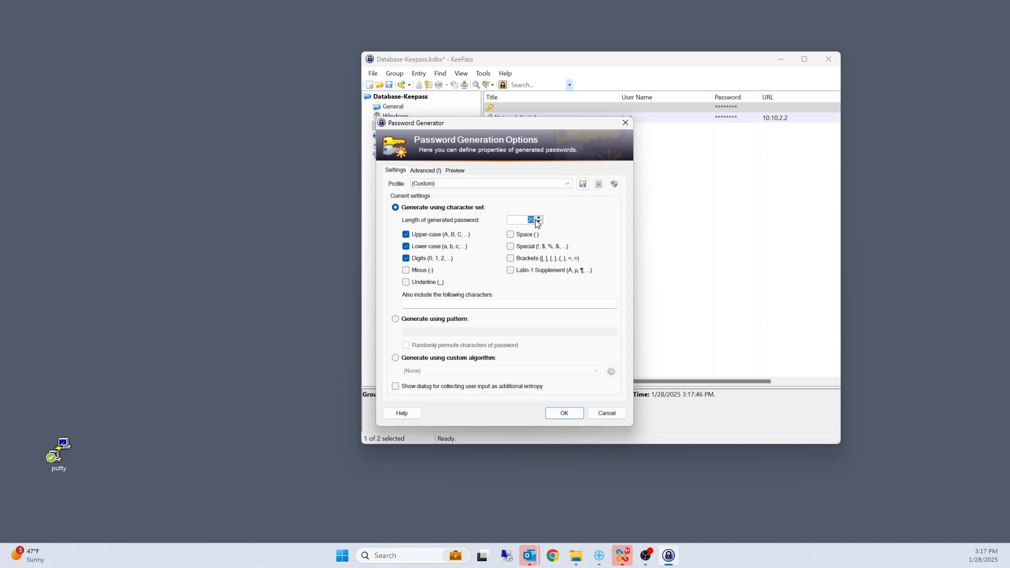
{"action": "type", "text": "12"}
{"action": "left_click", "coordinate": [510, 247]}
{"action": "left_click", "coordinate": [406, 282]}
{"action": "left_click", "coordinate": [456, 170]}
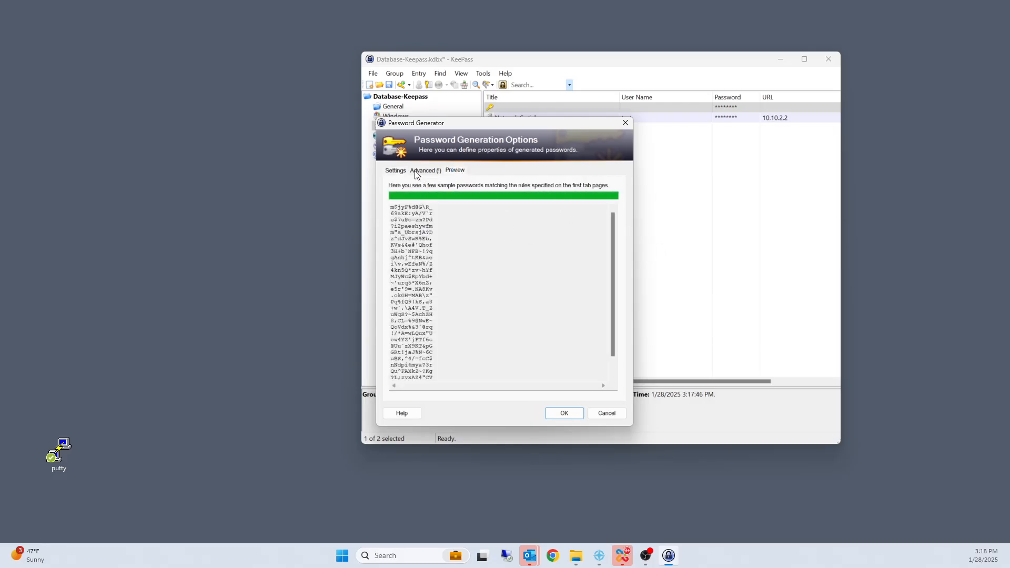
{"action": "left_click", "coordinate": [396, 170]}
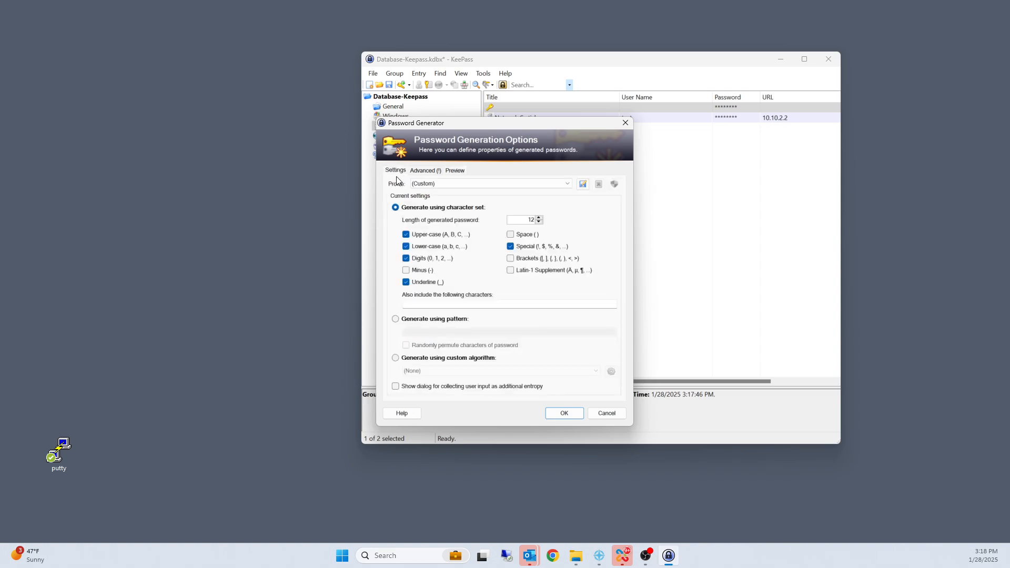
Step: Save the current generator settings as a profile named Test-passwords, accept the enforced configuration notice, and generate the password entry
{"action": "left_click", "coordinate": [583, 184]}
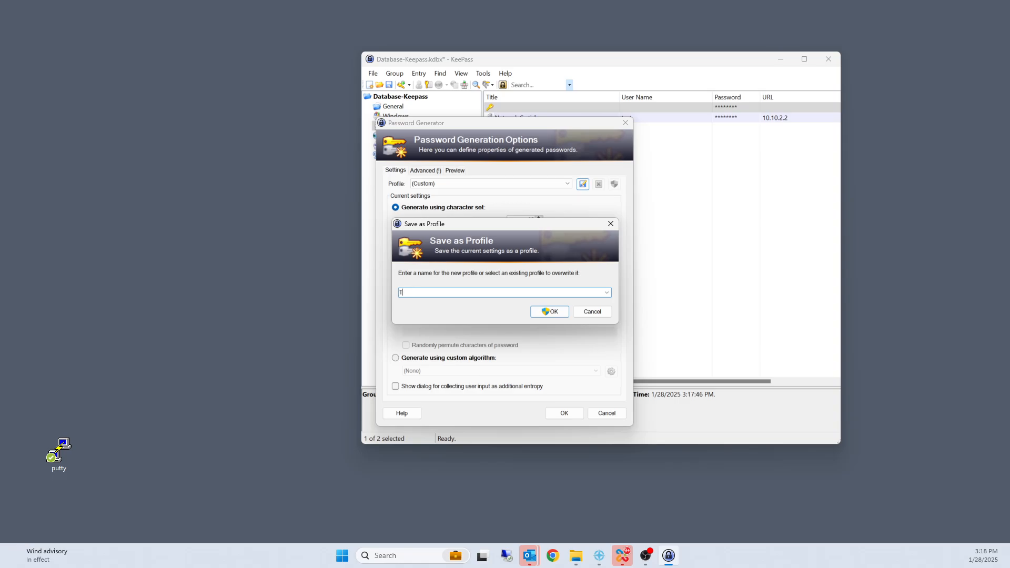
{"action": "type", "text": "TE"}
{"action": "key", "text": "BackSpace"}
{"action": "type", "text": "est-passwords"}
{"action": "left_click", "coordinate": [538, 316]}
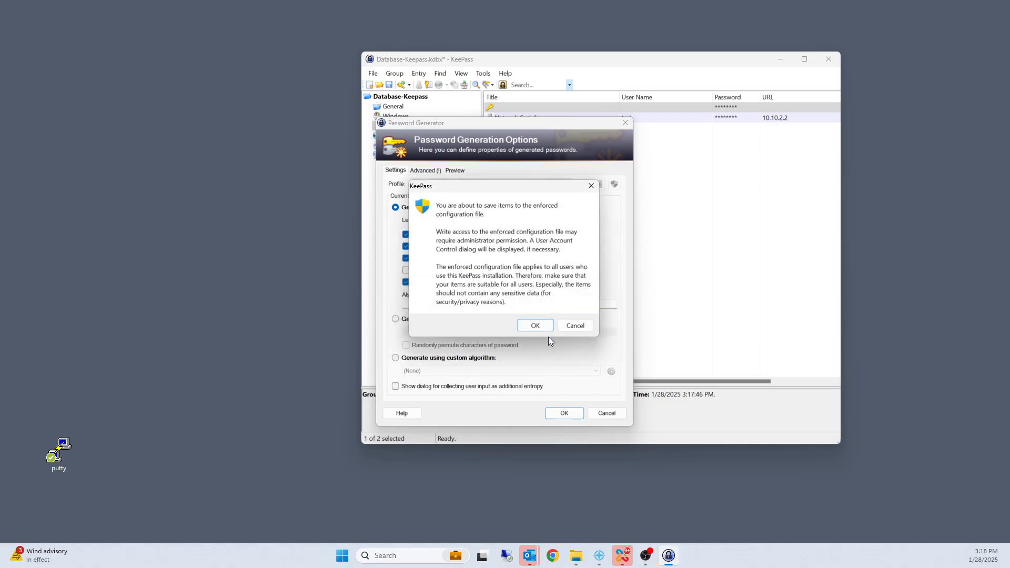
{"action": "left_click", "coordinate": [540, 325]}
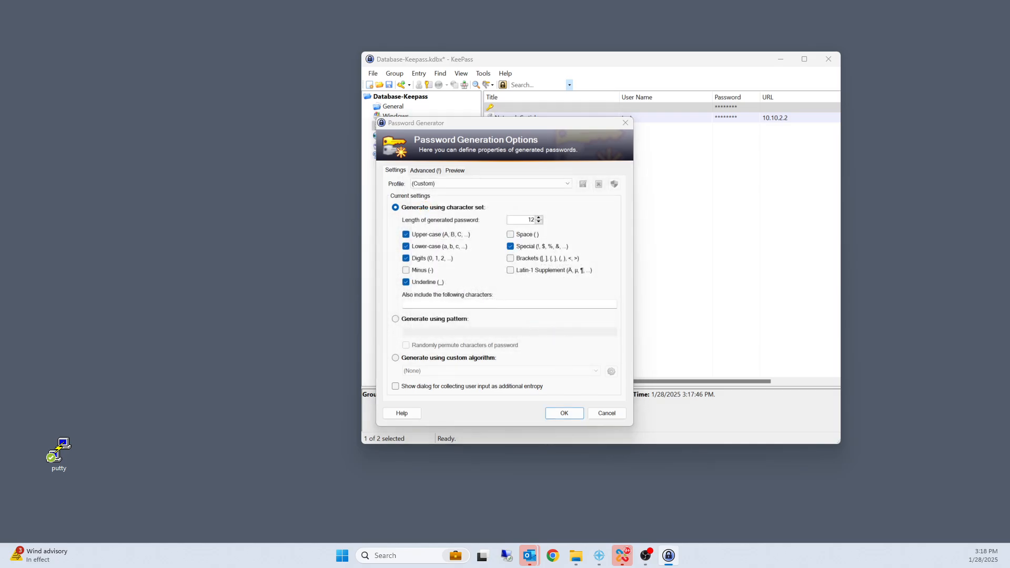
{"action": "left_click", "coordinate": [564, 413]}
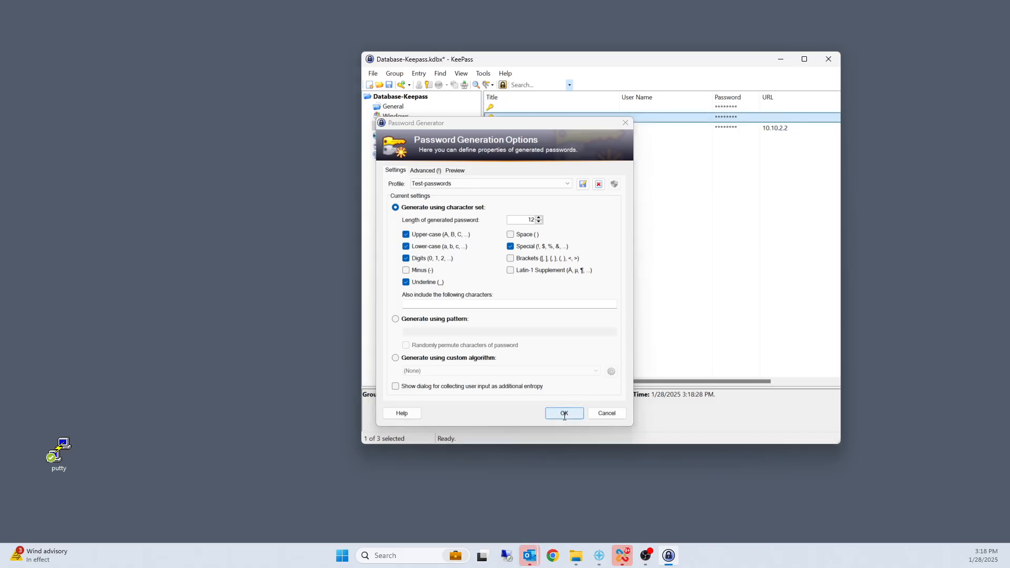
Step: Open the Bank of America entry in the Homebanking group for editing and reveal its password
{"action": "left_click", "coordinate": [408, 156]}
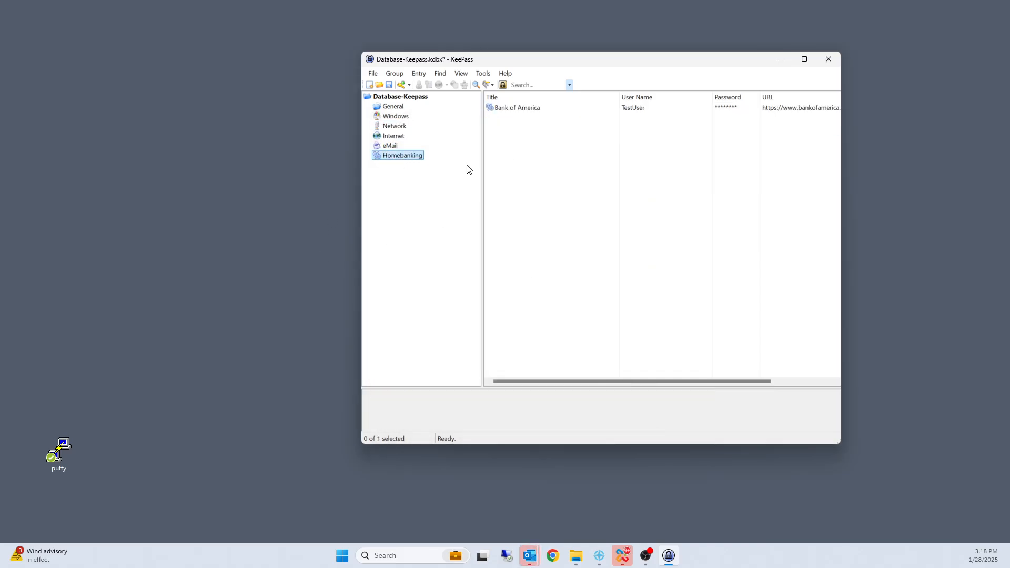
{"action": "left_click", "coordinate": [500, 110]}
{"action": "right_click", "coordinate": [547, 111]}
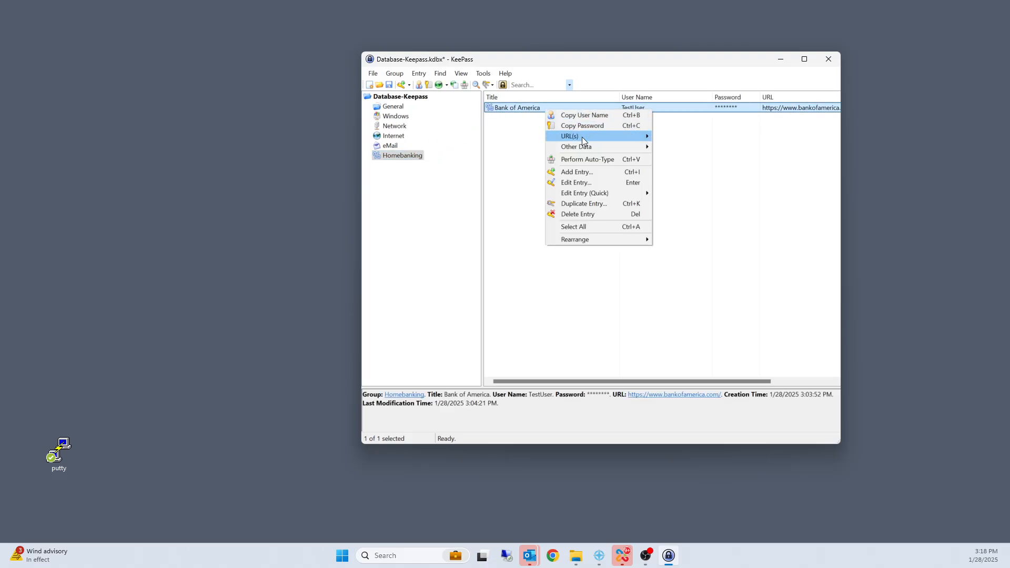
{"action": "left_click", "coordinate": [589, 182]}
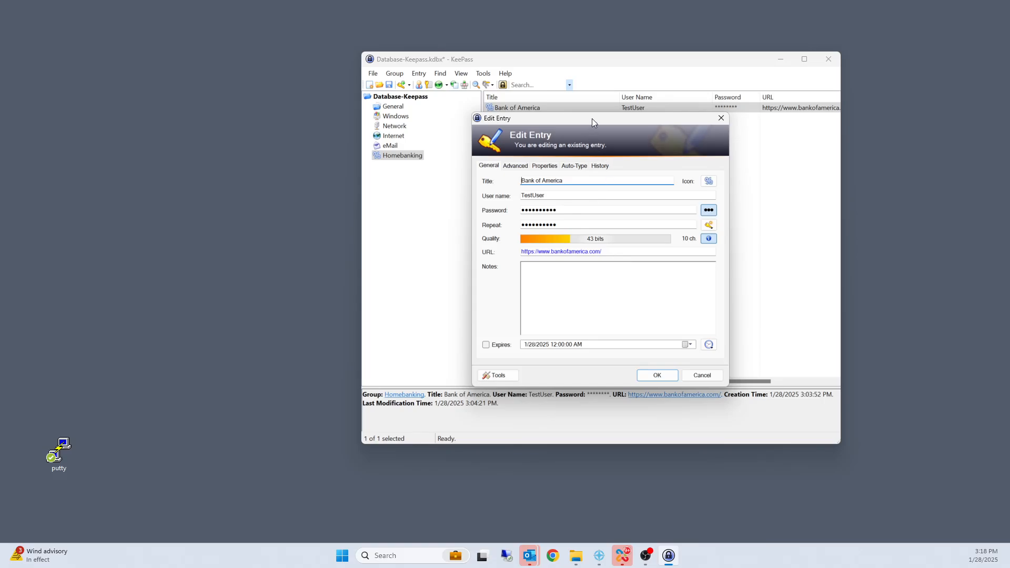
{"action": "left_click_drag", "start_coordinate": [592, 118], "coordinate": [380, 126]}
{"action": "left_click", "coordinate": [496, 218]}
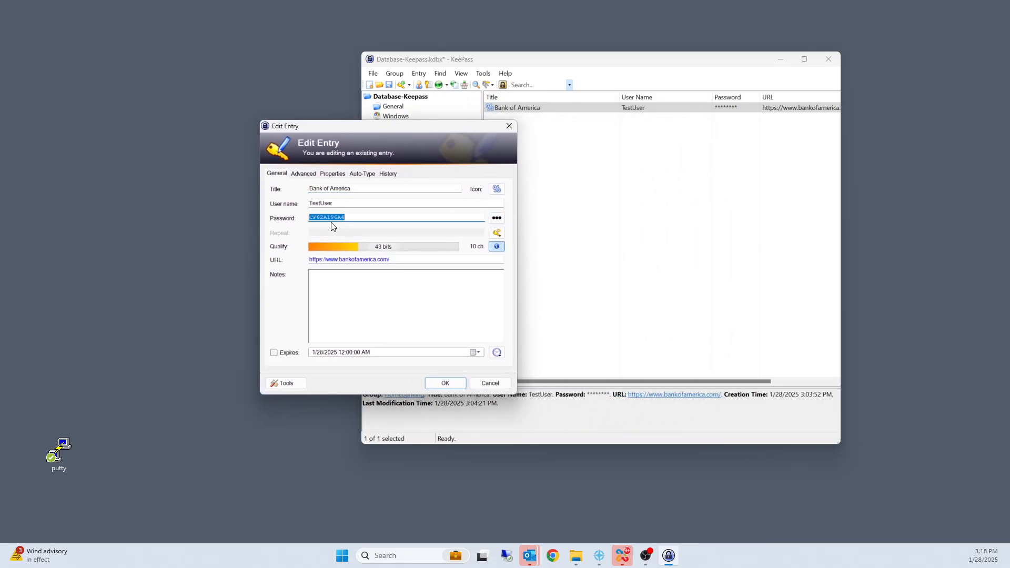
{"action": "left_click", "coordinate": [325, 219]}
Step: Generate a new password for the Bank of America entry with the Test-passwords profile, hide it, and save the entry and database
{"action": "left_click", "coordinate": [498, 233]}
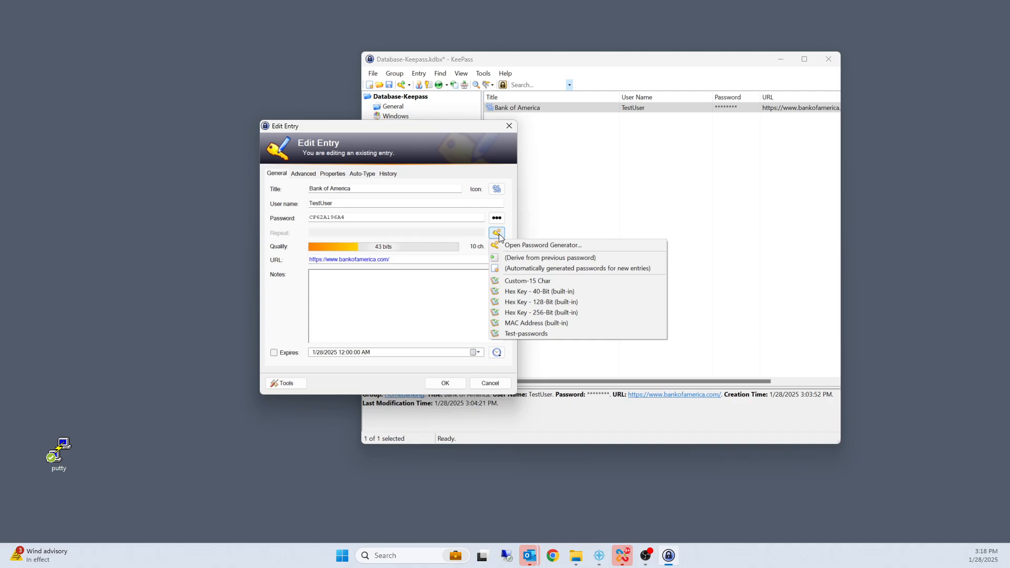
{"action": "left_click", "coordinate": [522, 334]}
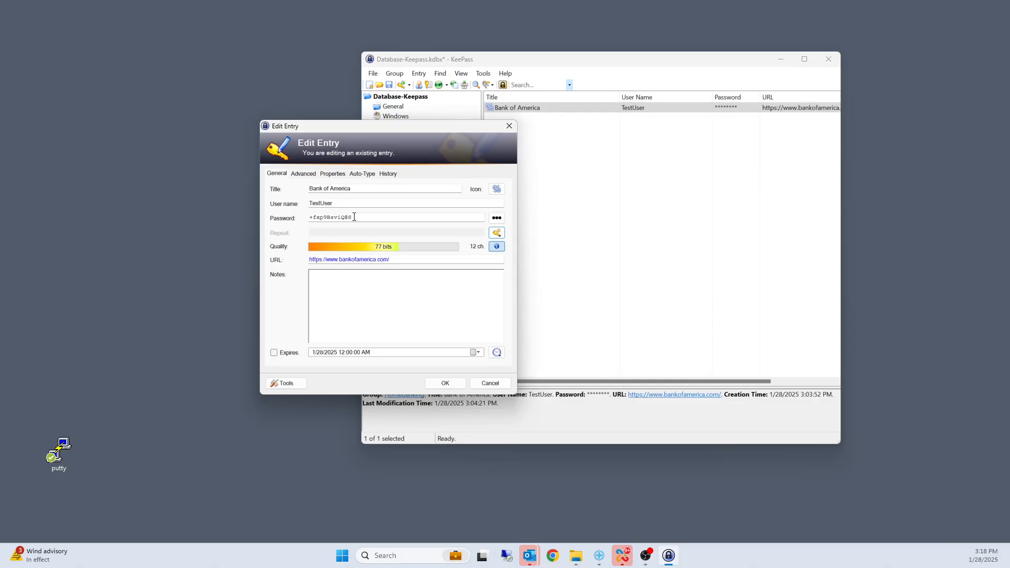
{"action": "left_click", "coordinate": [496, 217]}
{"action": "left_click", "coordinate": [453, 382]}
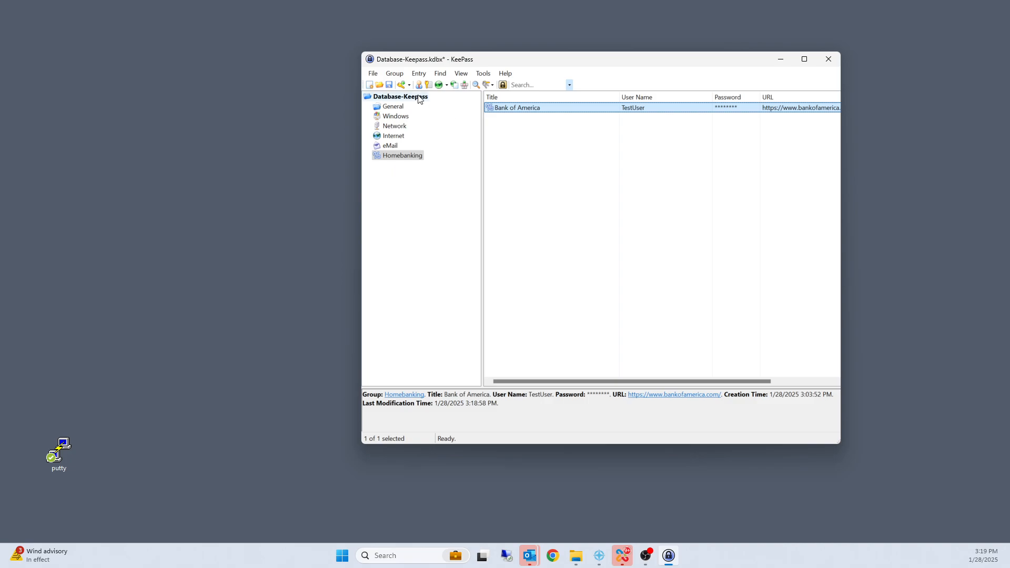
{"action": "left_click", "coordinate": [389, 85]}
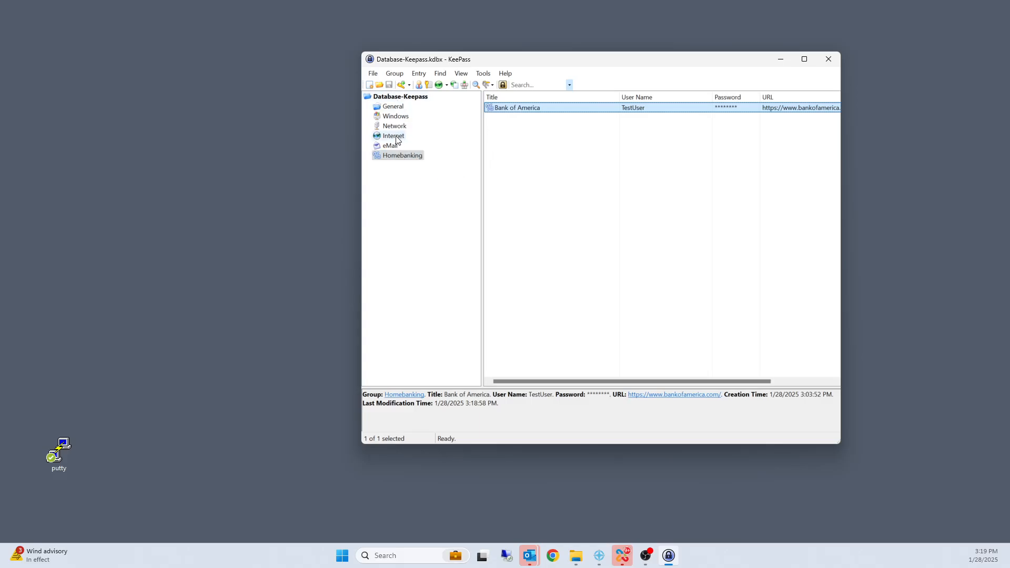